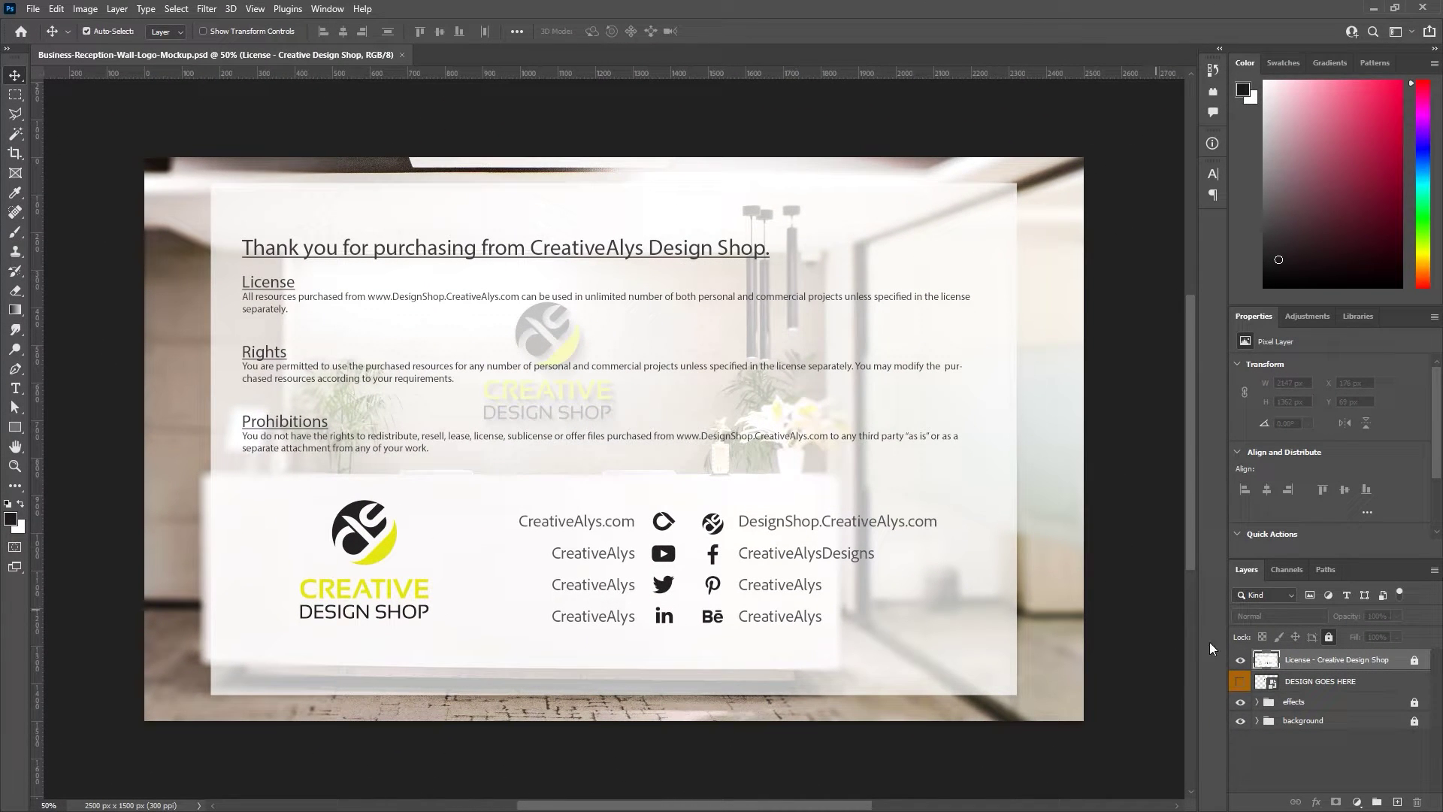
# Step: Hide the License – Creative Design Shop layer to reveal the reception-wall mockup
pyautogui.click(1239, 660)
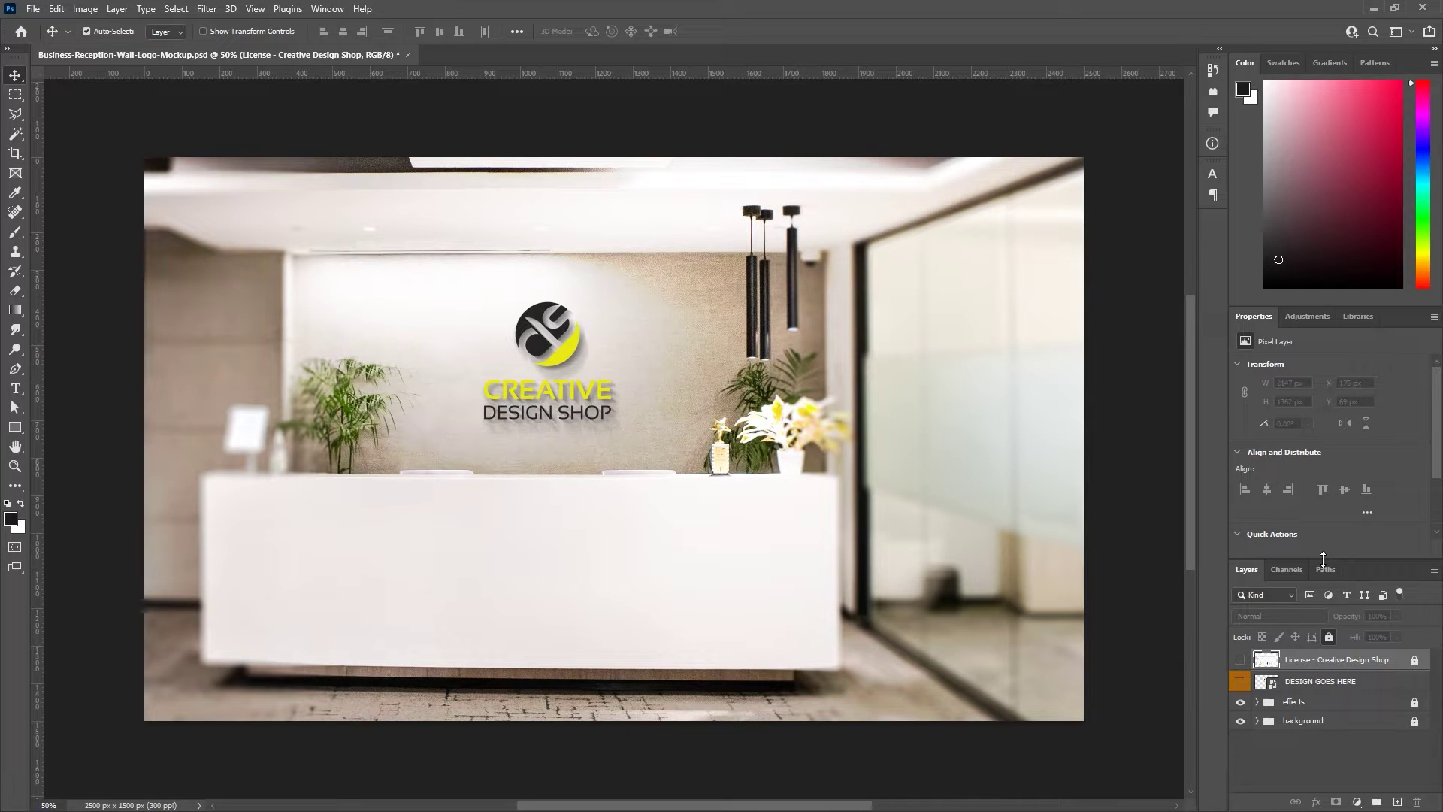
# Step: Enlarge the Layers panel list and zoom in and out on the mockup
pyautogui.moveTo(1322, 559); pyautogui.dragTo(1327, 277)
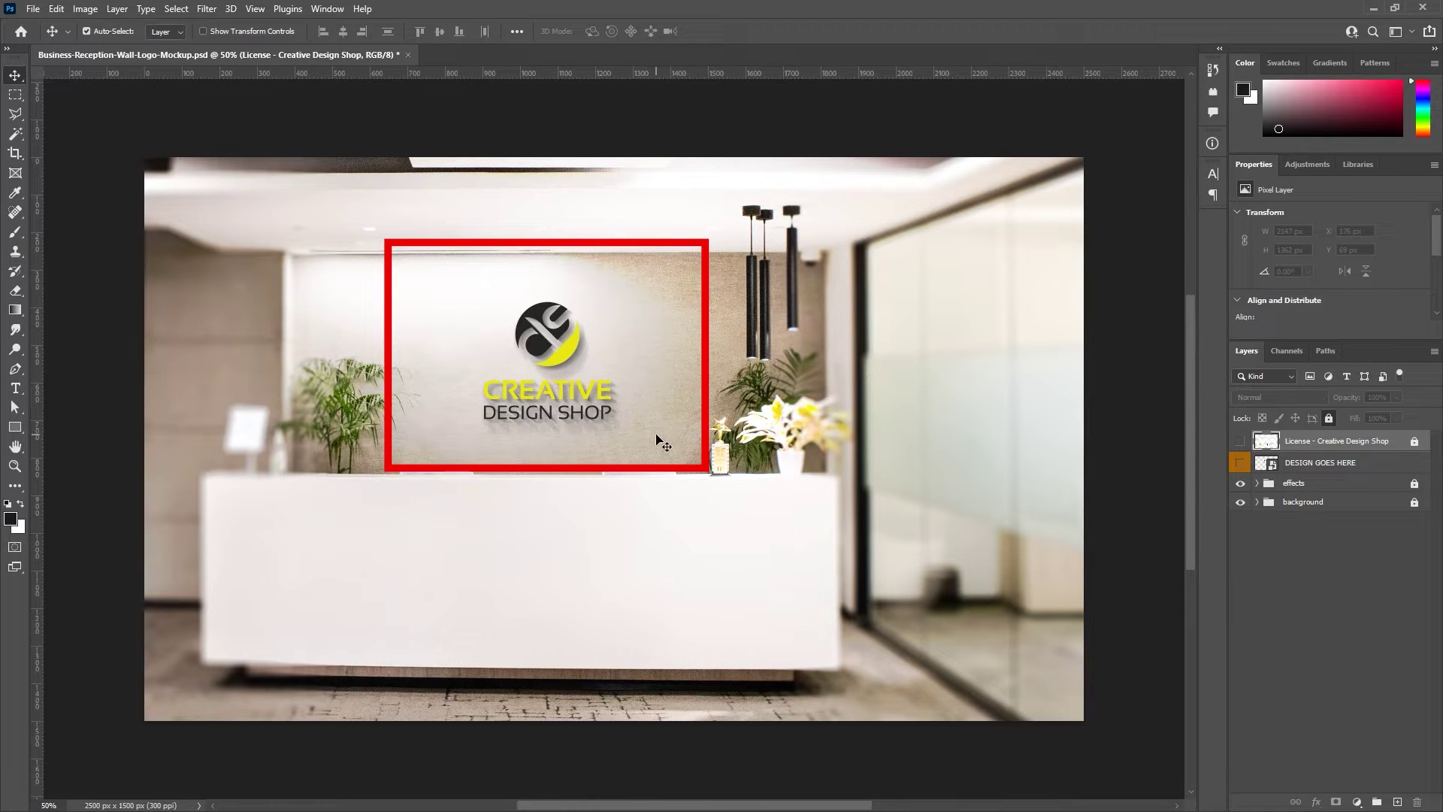
pyautogui.scroll(1, 562, 402)
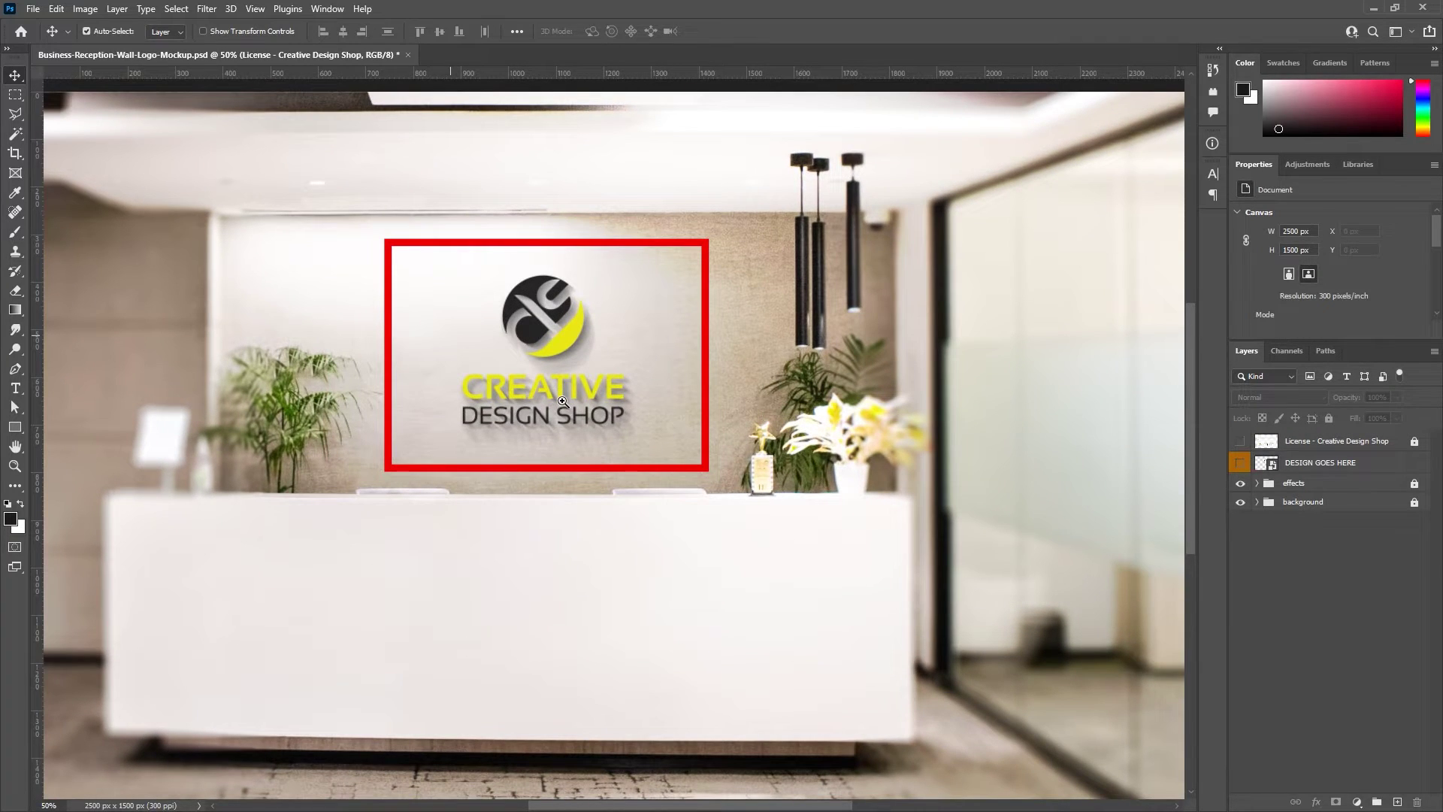
pyautogui.scroll(3, 562, 401)
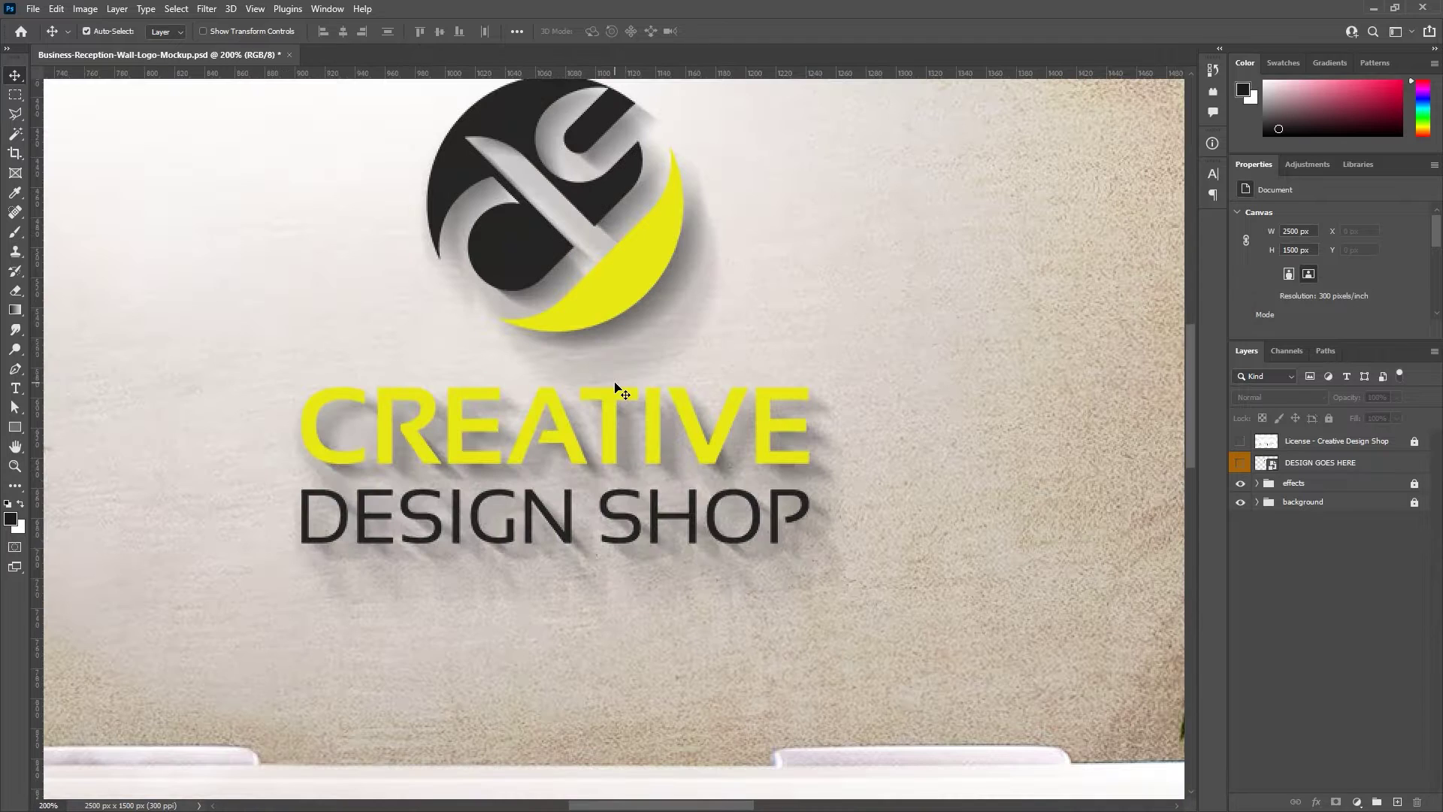
pyautogui.scroll(-2, 615, 387)
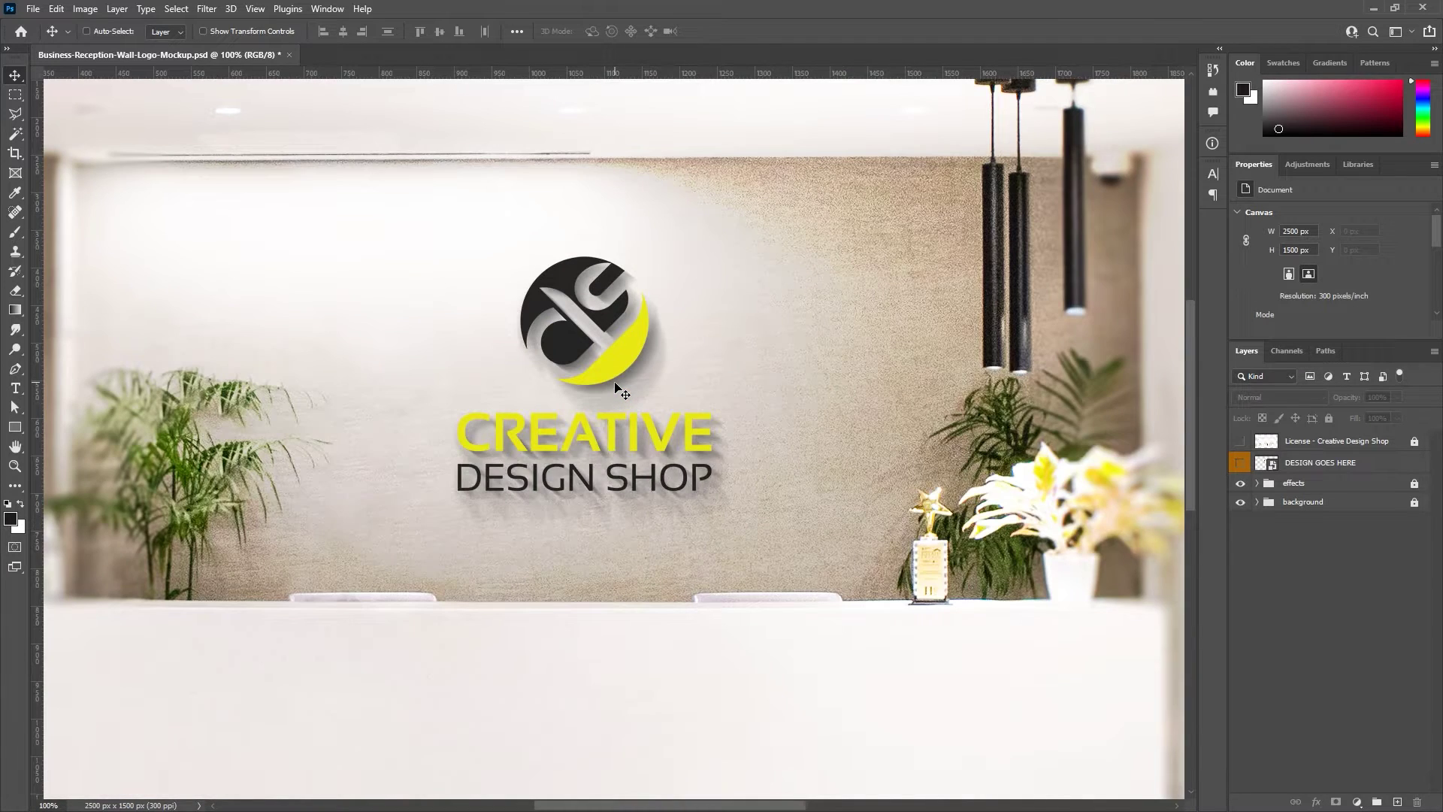
pyautogui.scroll(-1, 615, 387)
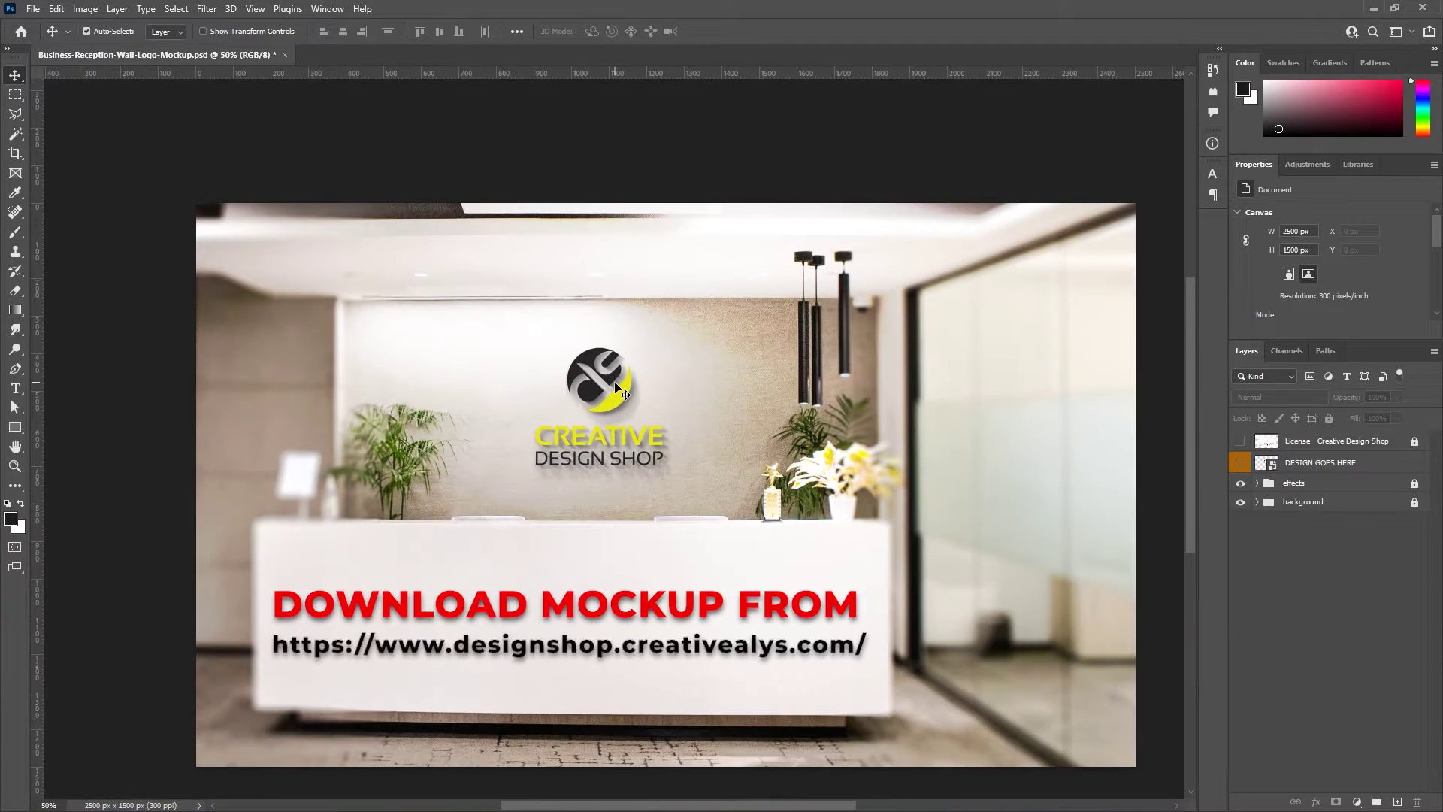
# Step: Zoom in on the wall logo and view the mockup full-screen before restoring panels
pyautogui.moveTo(618, 383); pyautogui.dragTo(575, 348)
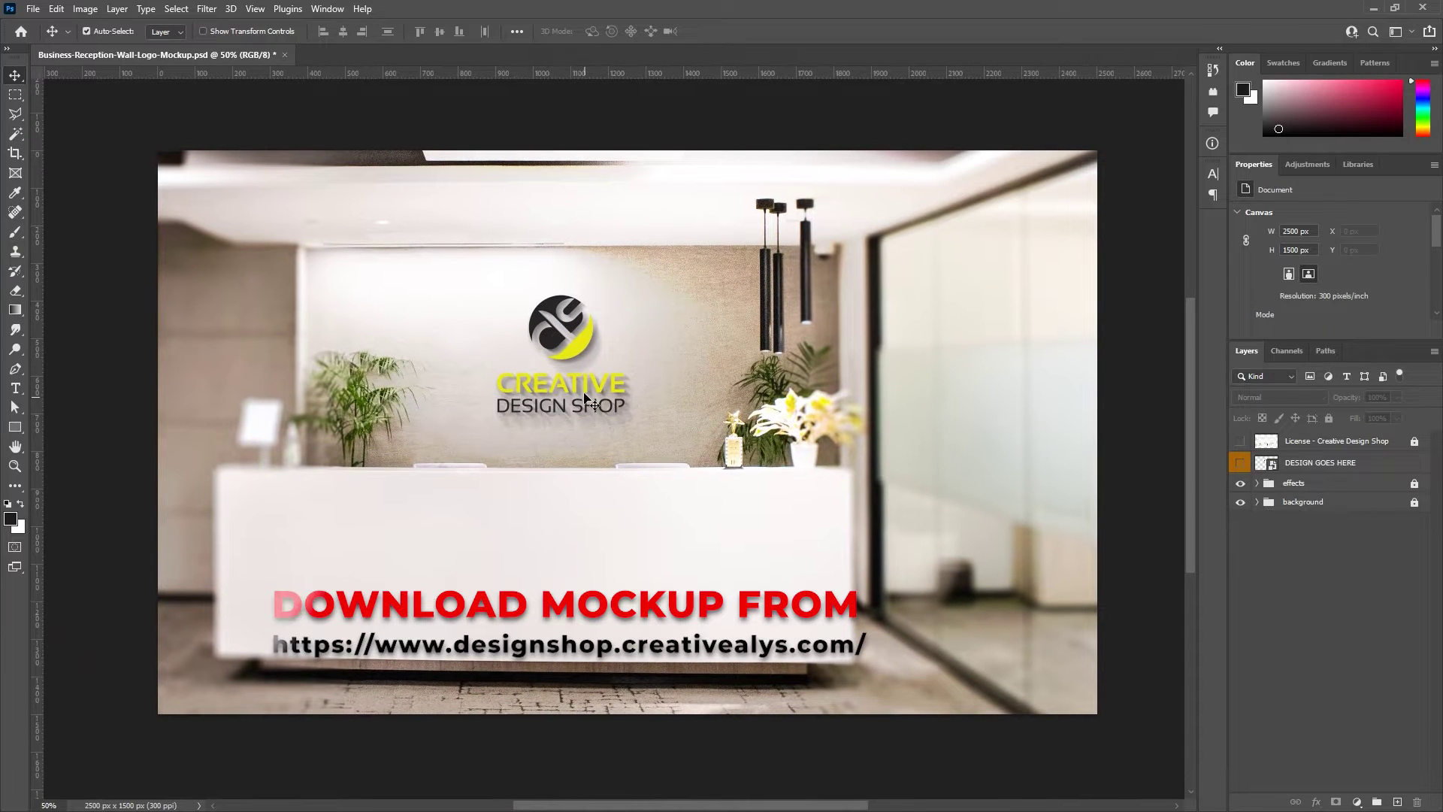
pyautogui.click(575, 347)
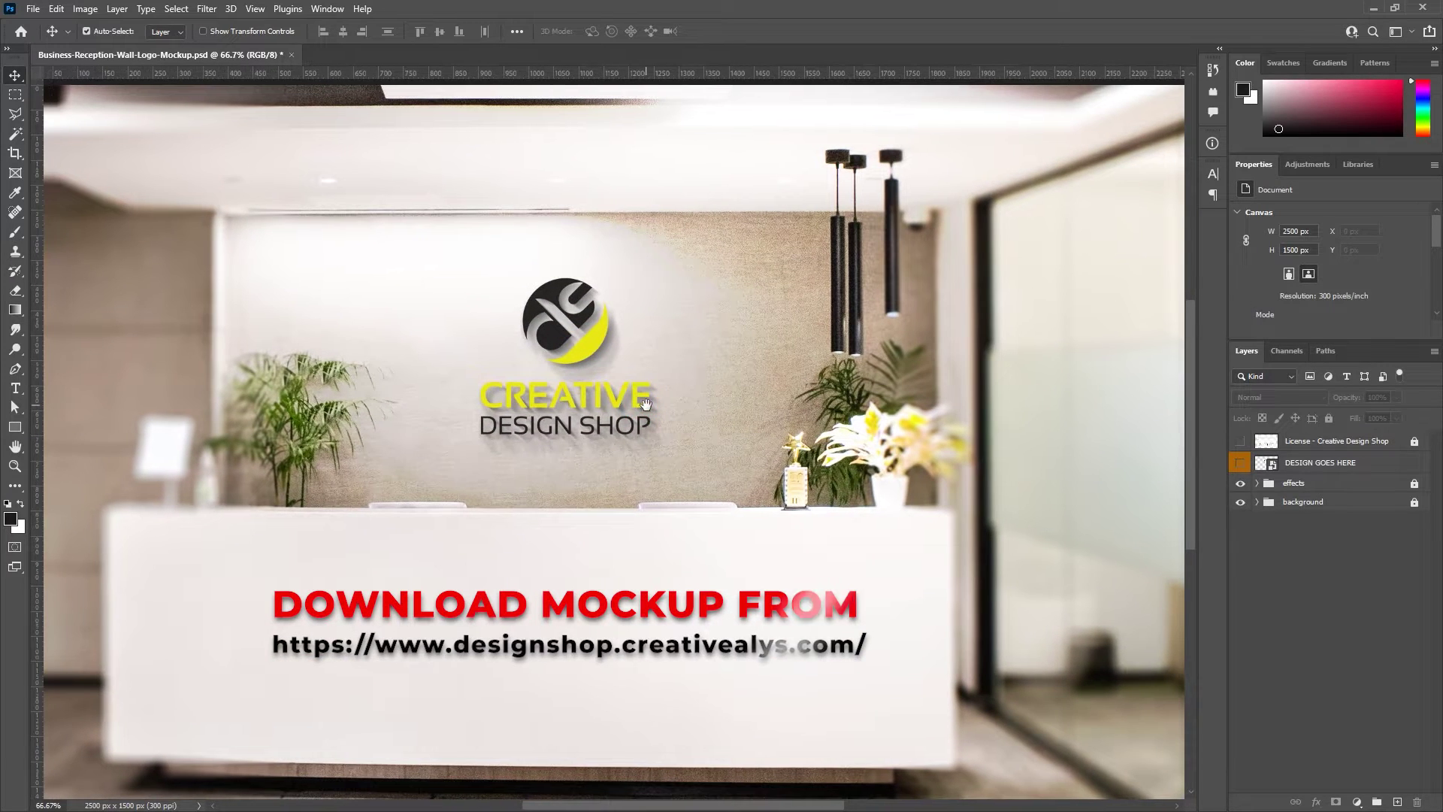
pyautogui.press('Tab')
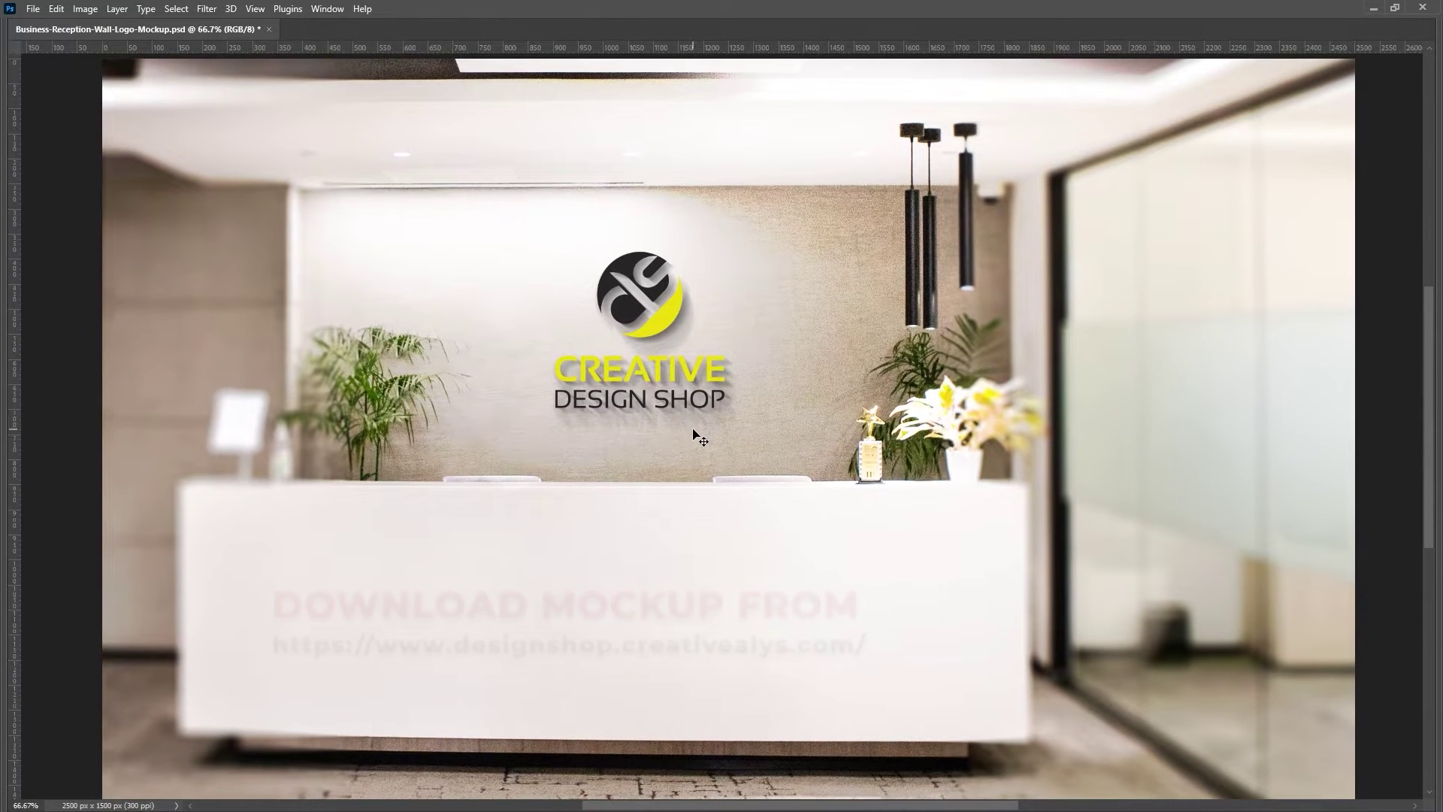
pyautogui.press('Tab')
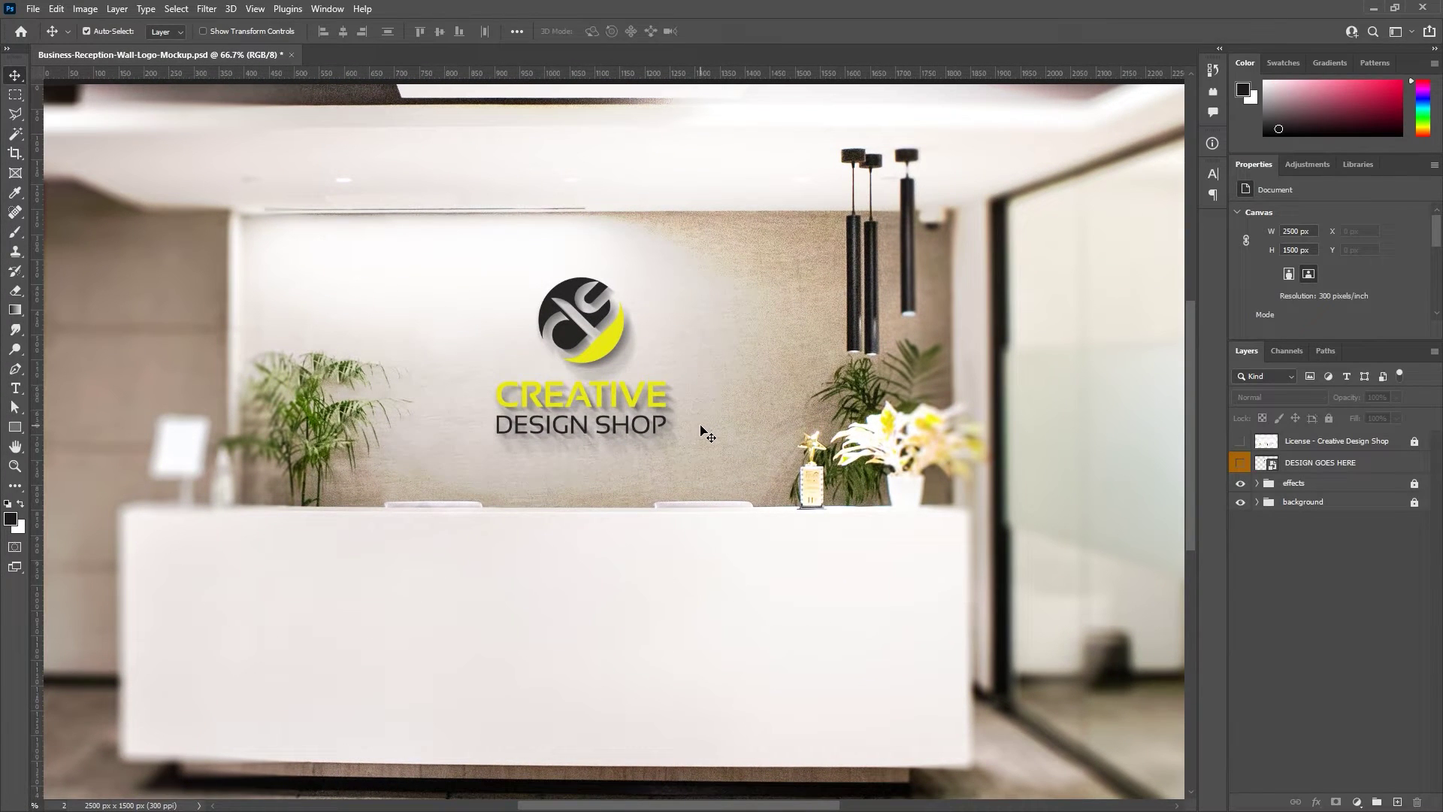
# Step: Open the DESIGN GOES HERE smart object as Shape 11.psb, then switch to logos-to-try.ai in Illustrator
pyautogui.doubleClick(1267, 463)
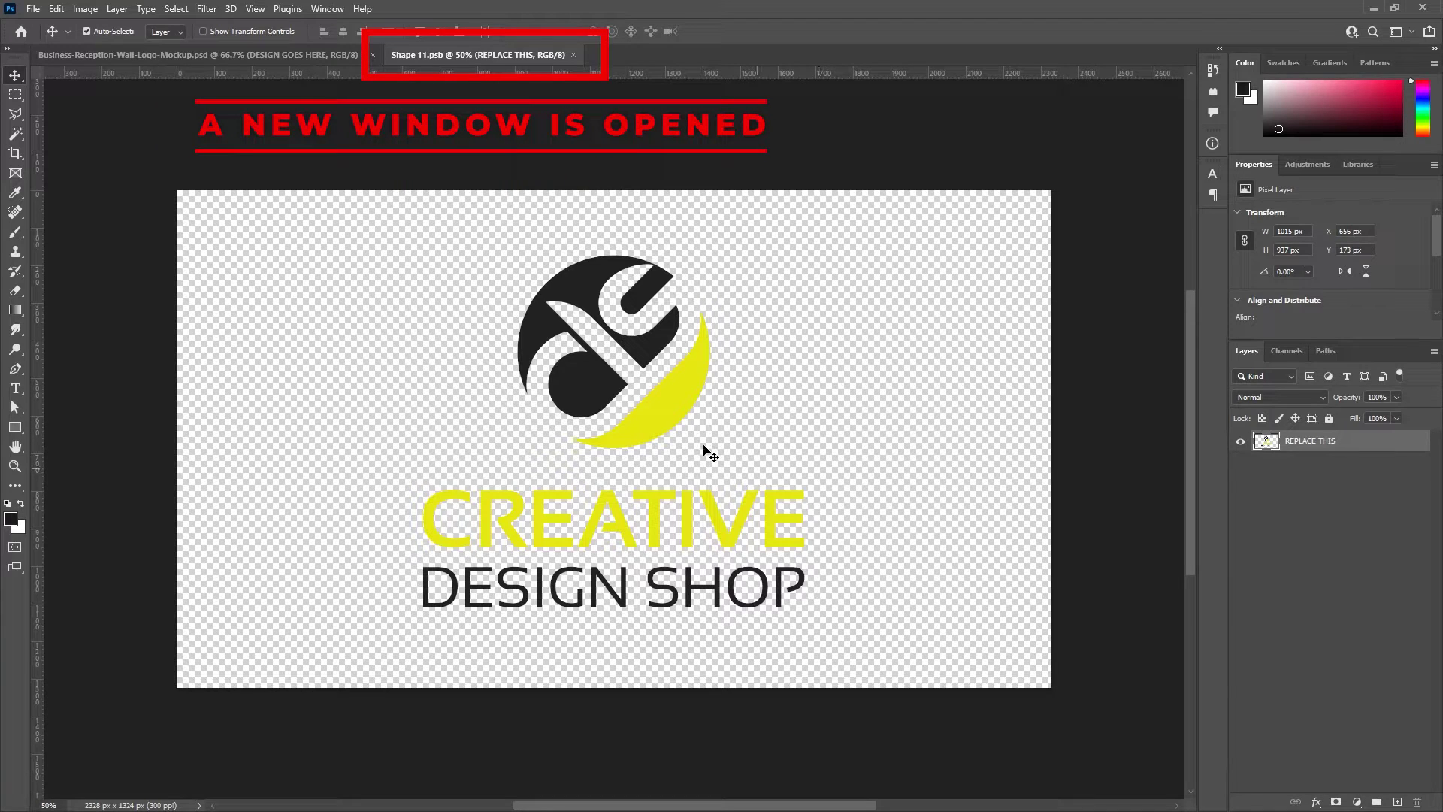
pyautogui.moveTo(682, 412); pyautogui.dragTo(735, 398)
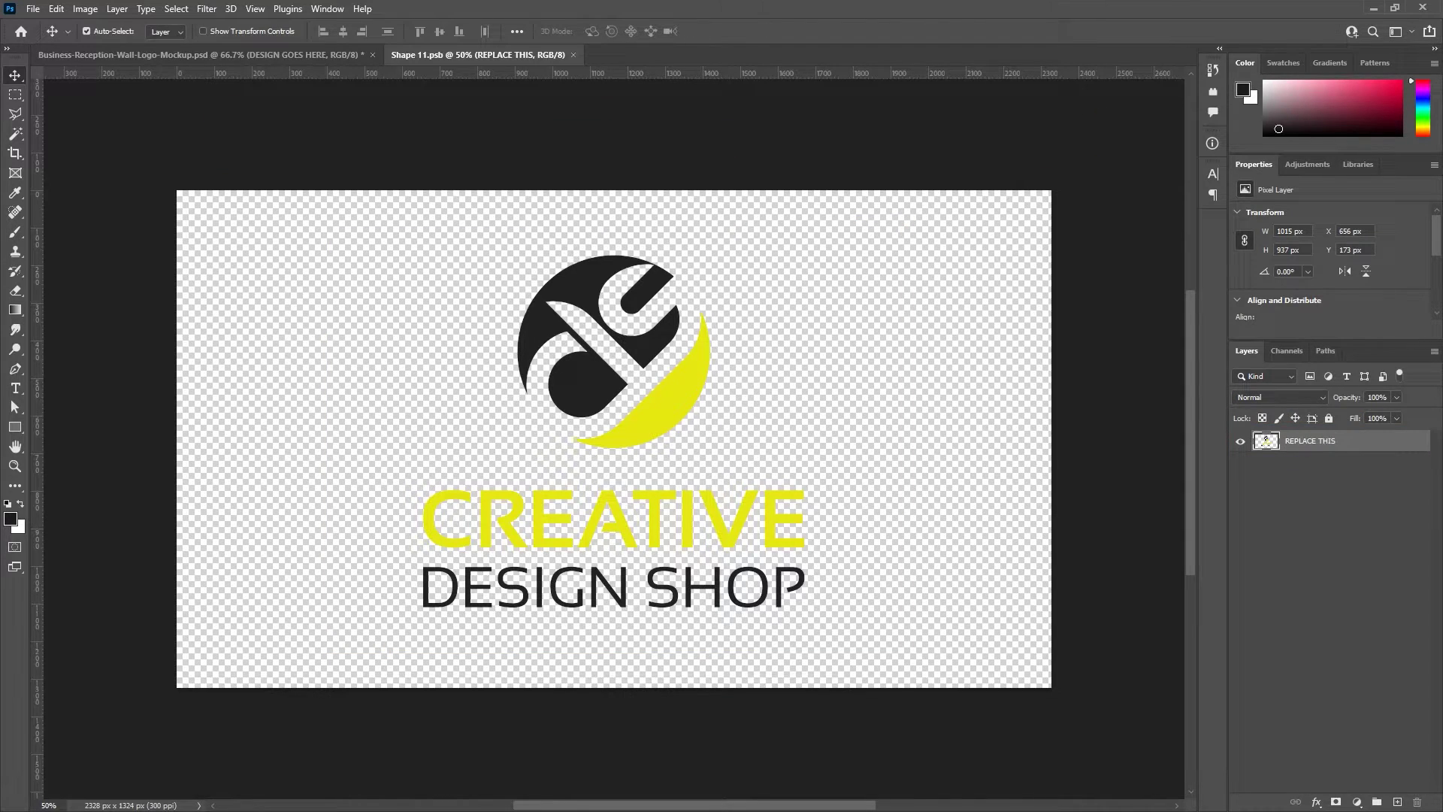
pyautogui.hotkey('alt', 'Tab')
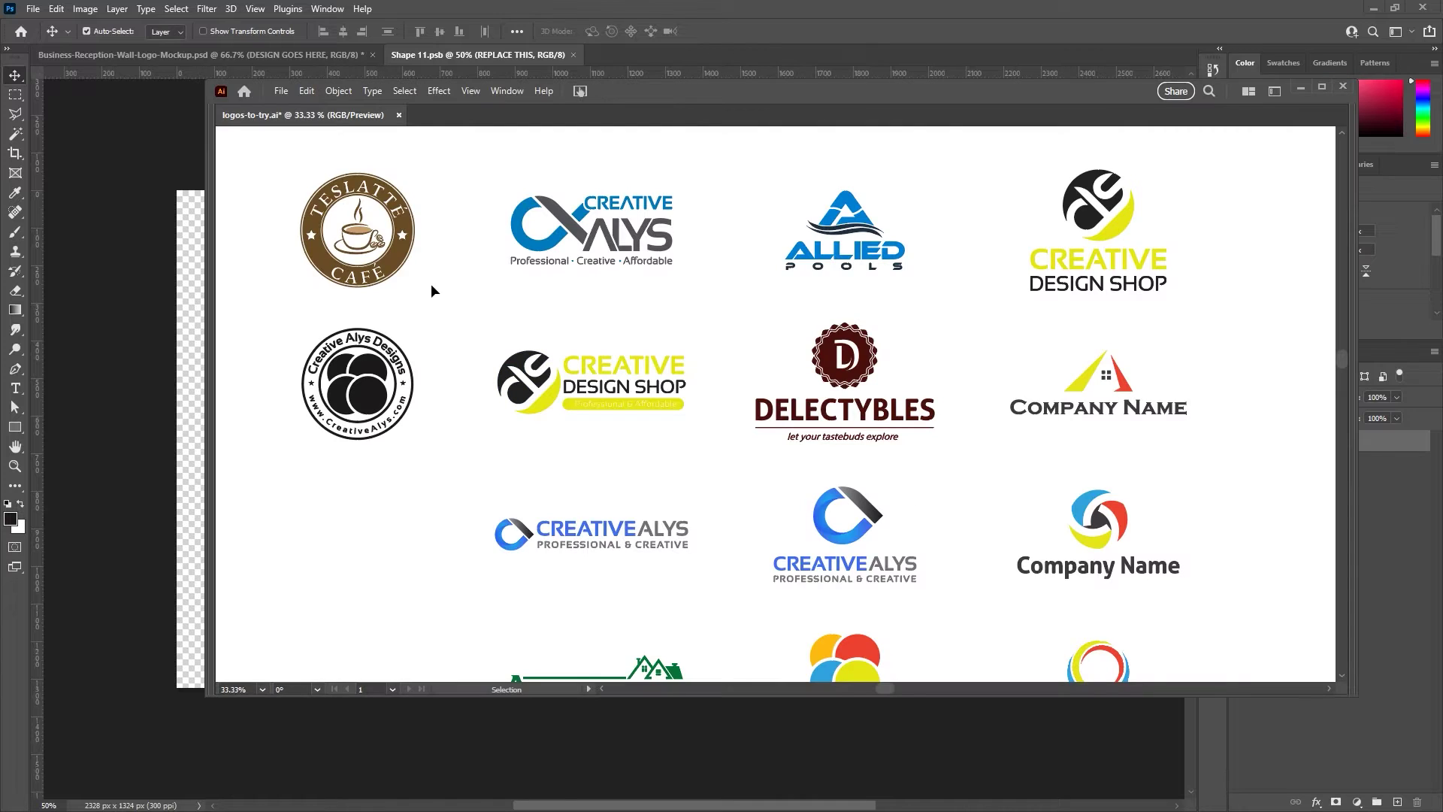
# Step: Drag the Teslatté Café logo from Illustrator into Shape 11.psb in Photoshop
pyautogui.moveTo(408, 287); pyautogui.dragTo(275, 180)
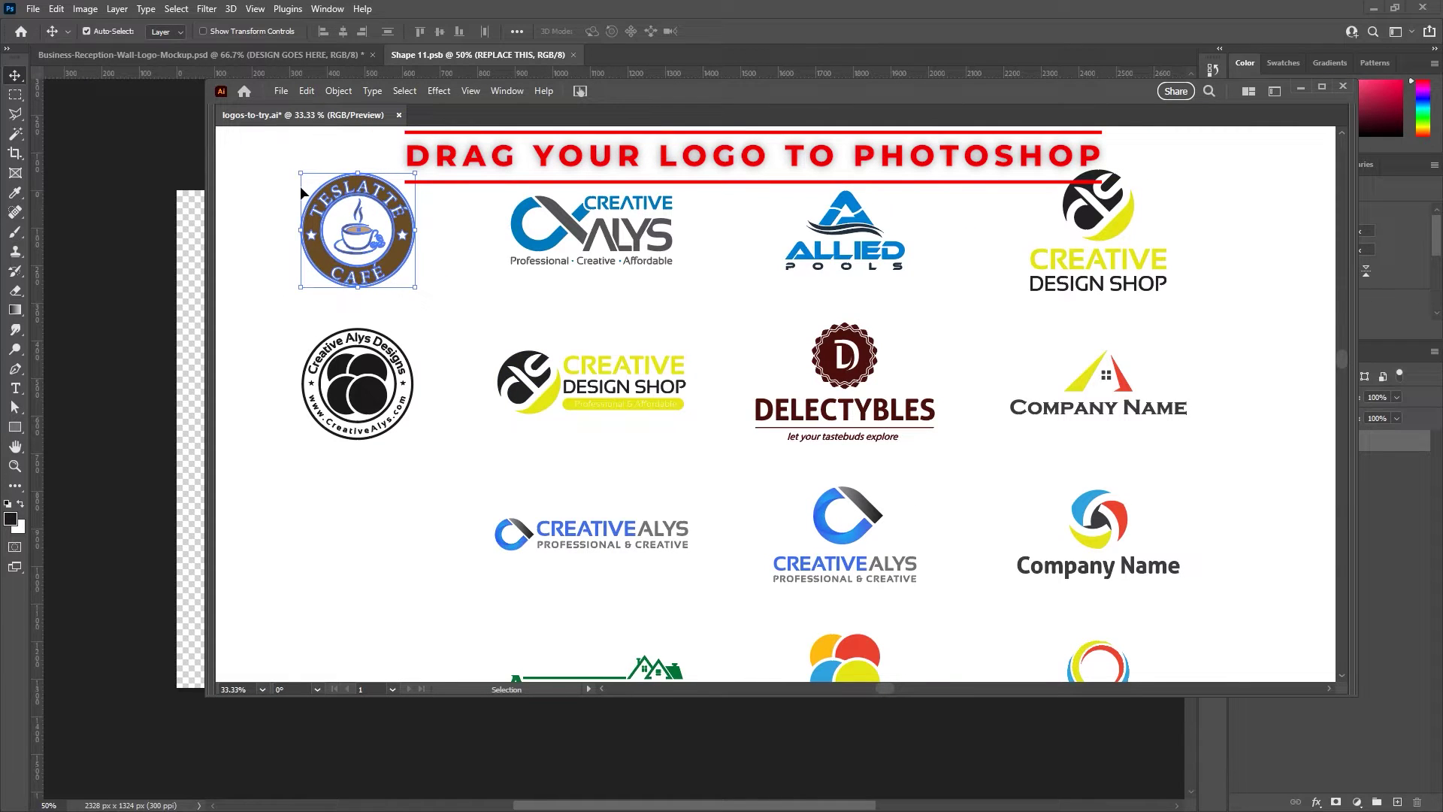
pyautogui.moveTo(344, 193)
pyautogui.mouseDown()
pyautogui.moveTo(185, 276)
pyautogui.moveTo(223, 288)
pyautogui.mouseUp()
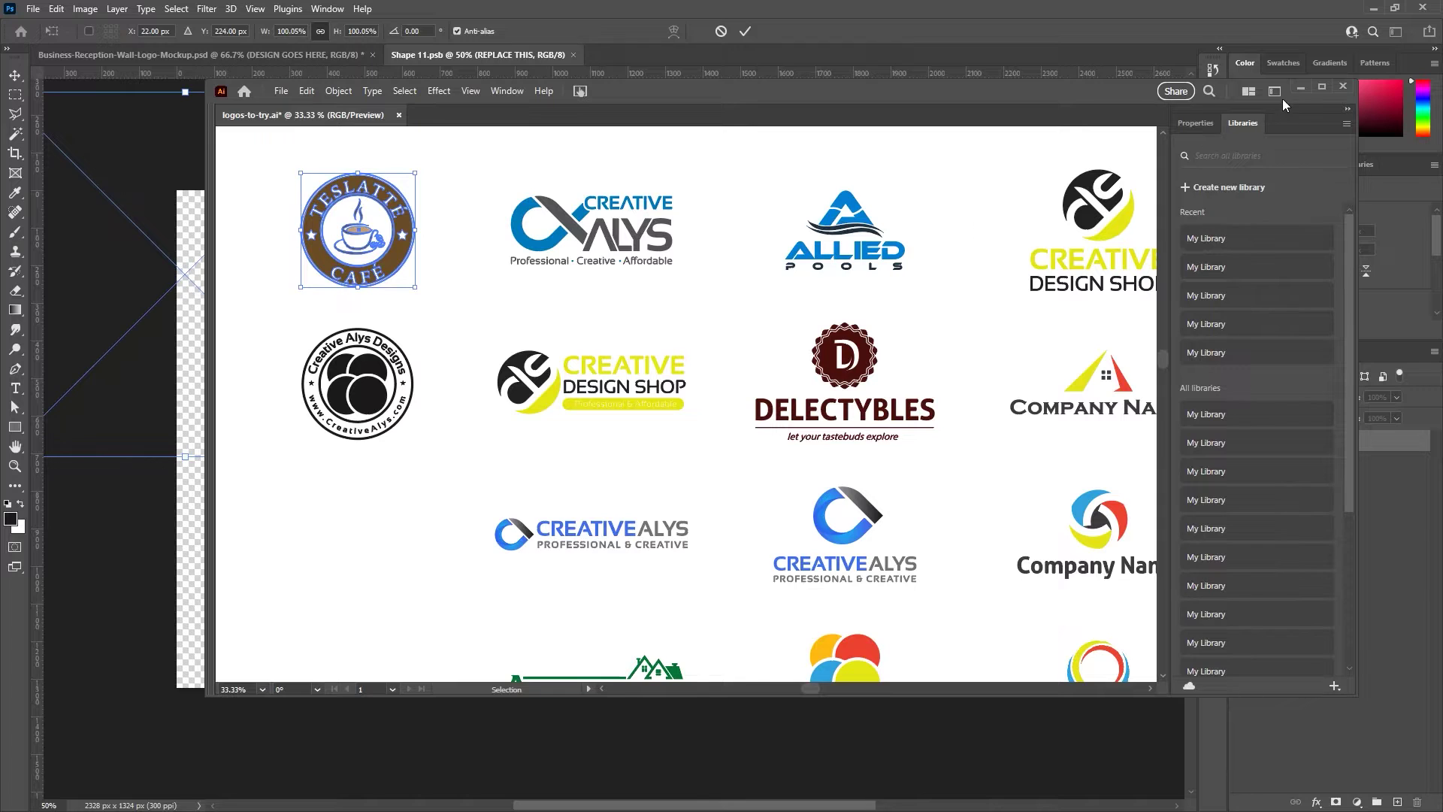
pyautogui.click(1298, 87)
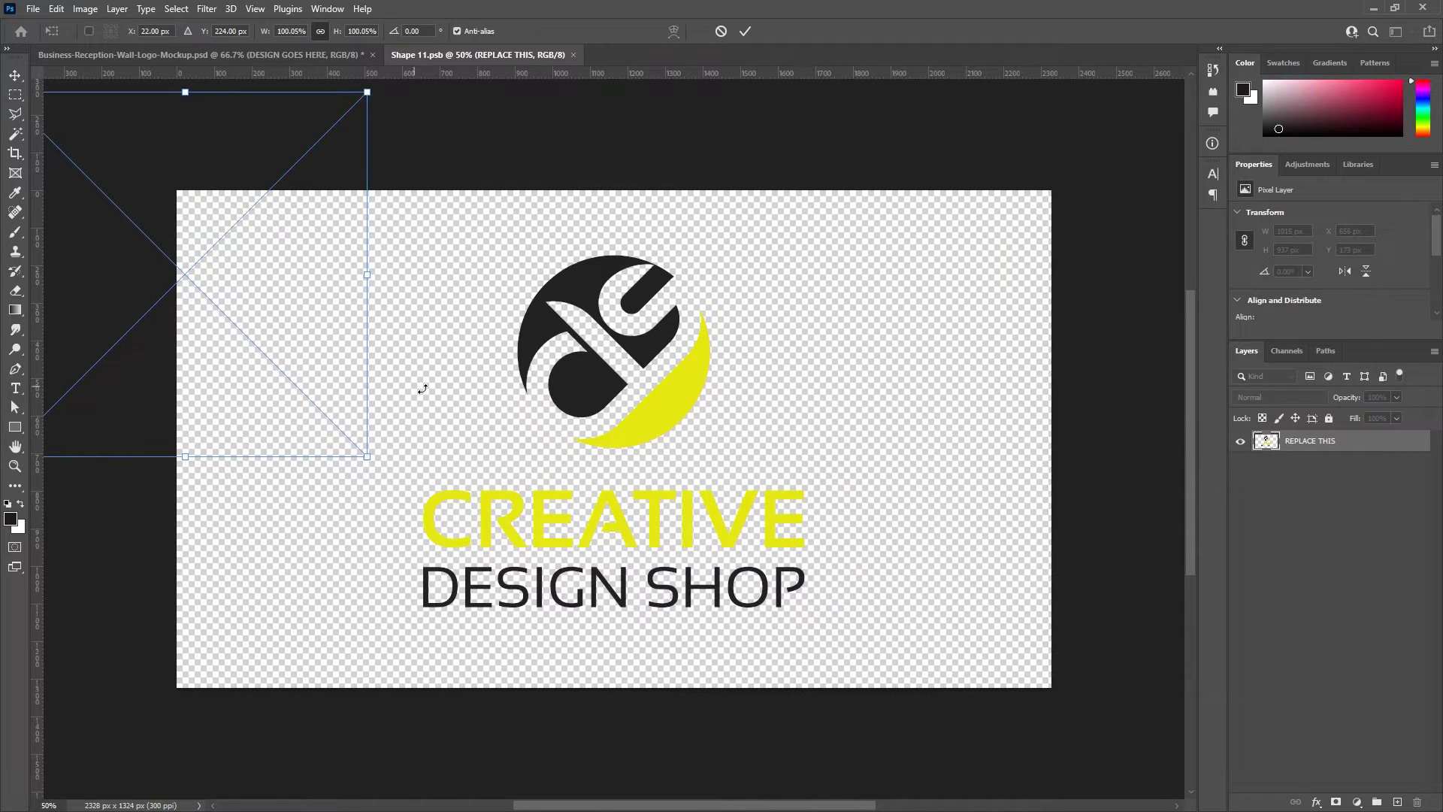
# Step: Centre and slightly shrink the Teslatté Café logo, commit it, and hide the REPLACE THIS layer
pyautogui.moveTo(308, 371); pyautogui.dragTo(729, 526)
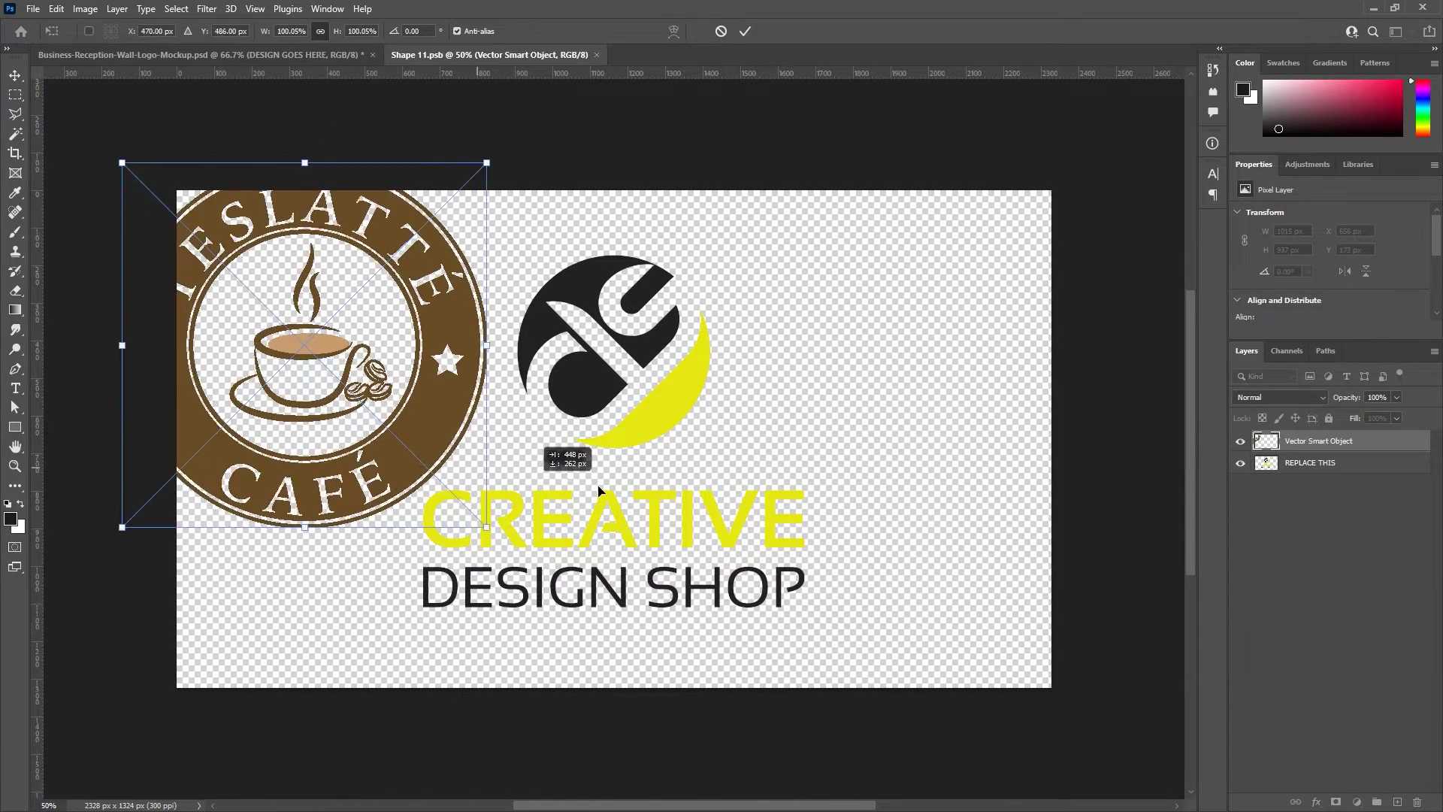
pyautogui.moveTo(795, 606); pyautogui.dragTo(788, 614)
pyautogui.press('Return')
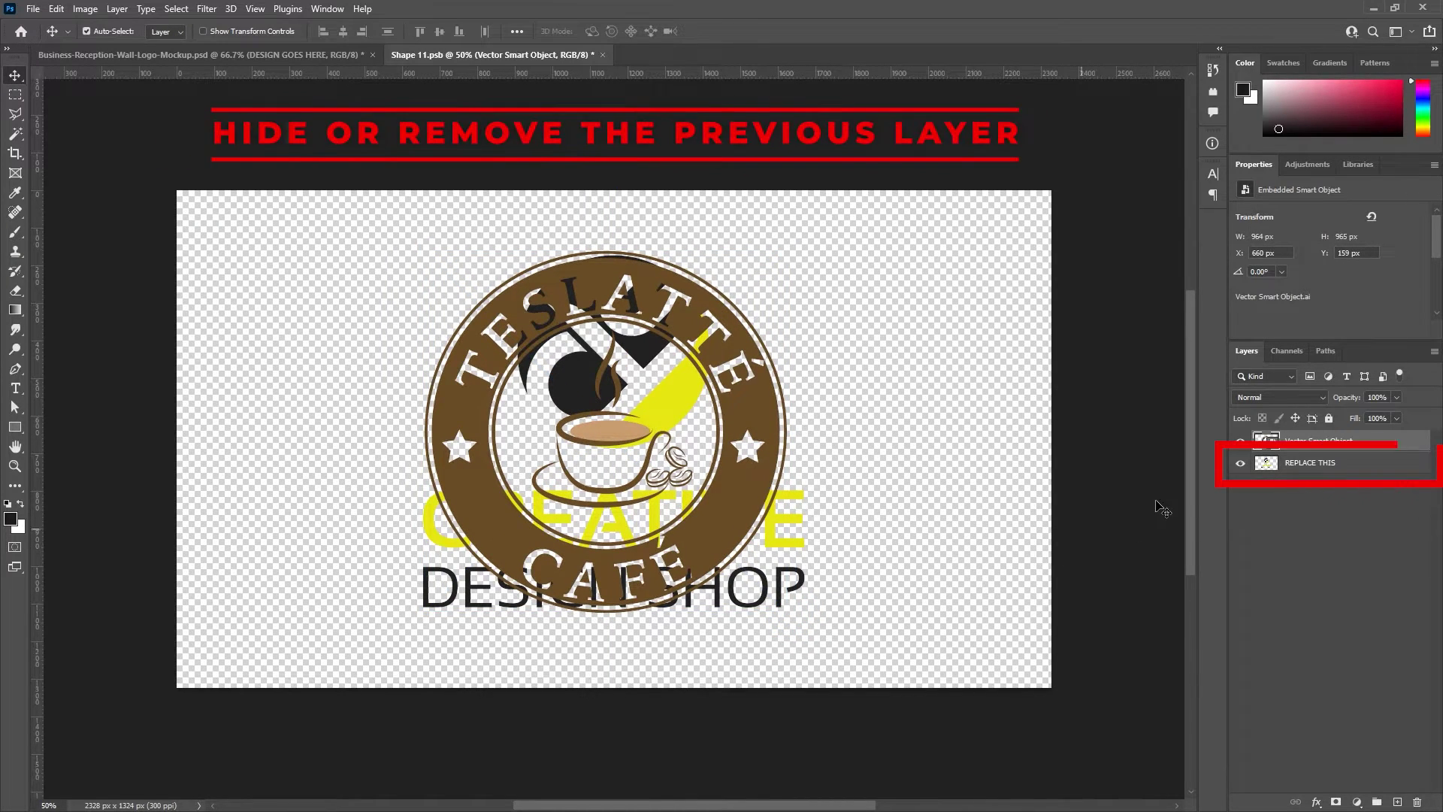
pyautogui.click(1241, 465)
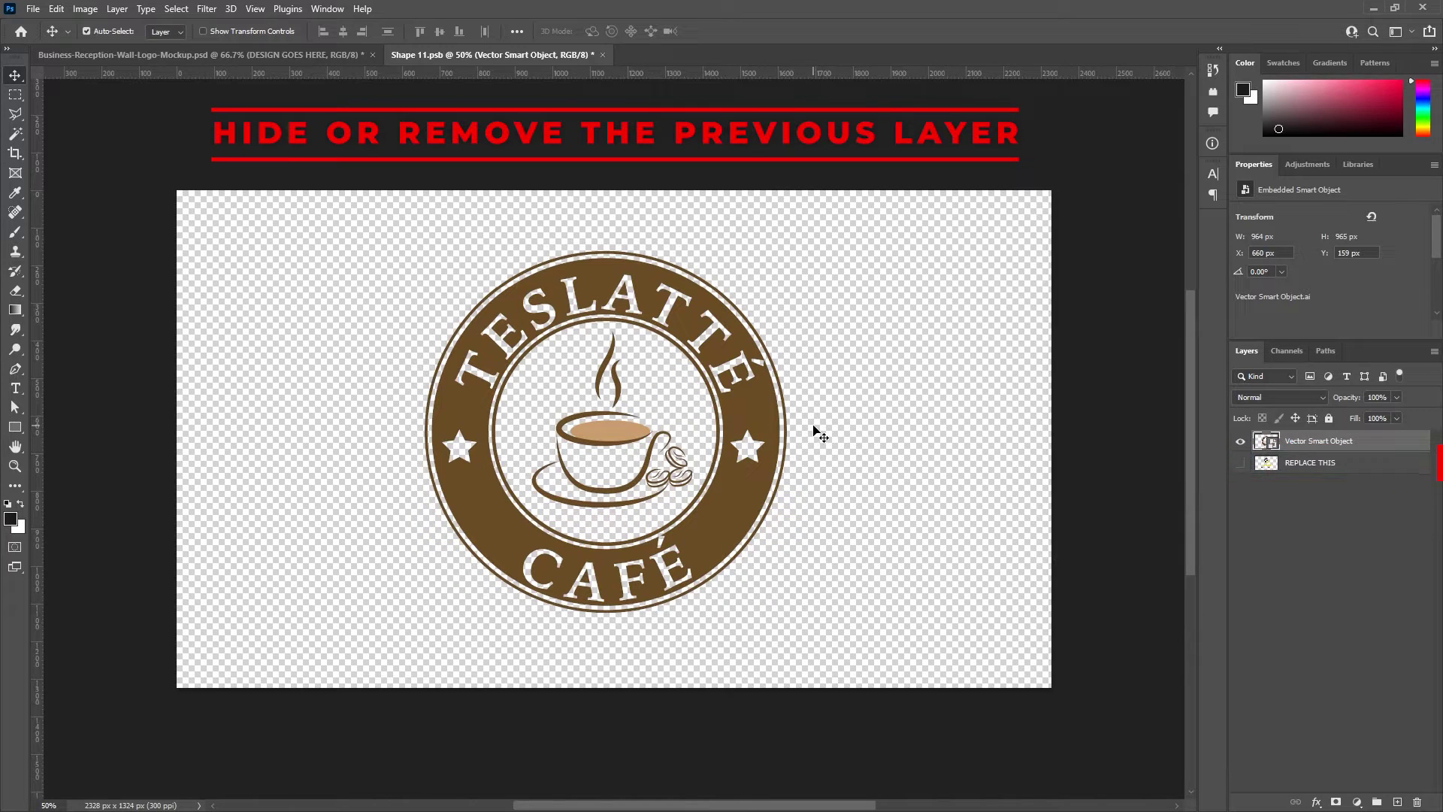
# Step: Save Shape 11.psb and close it to return to the reception mockup
pyautogui.click(33, 8)
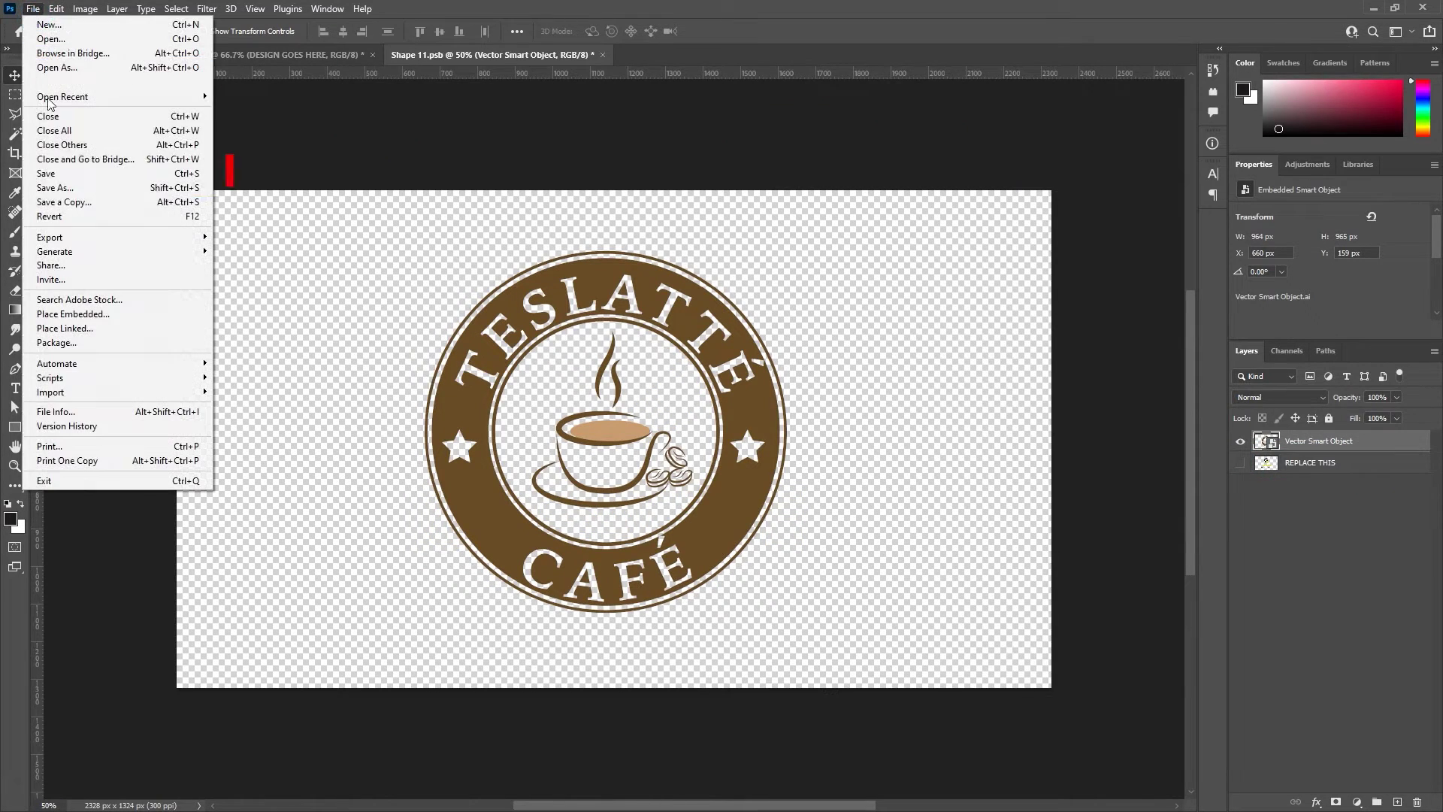
pyautogui.click(66, 175)
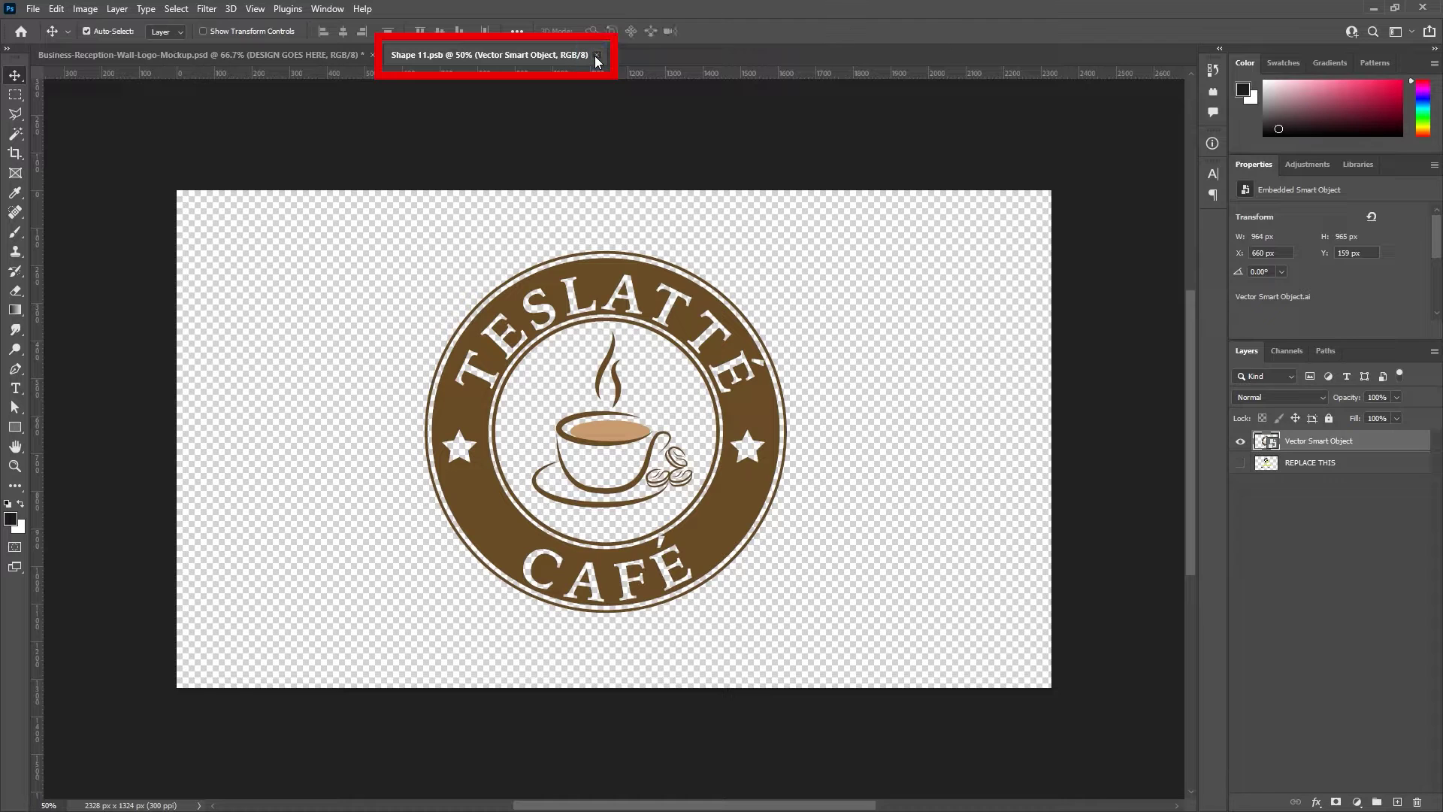
pyautogui.hotkey('ctrl', 'w')
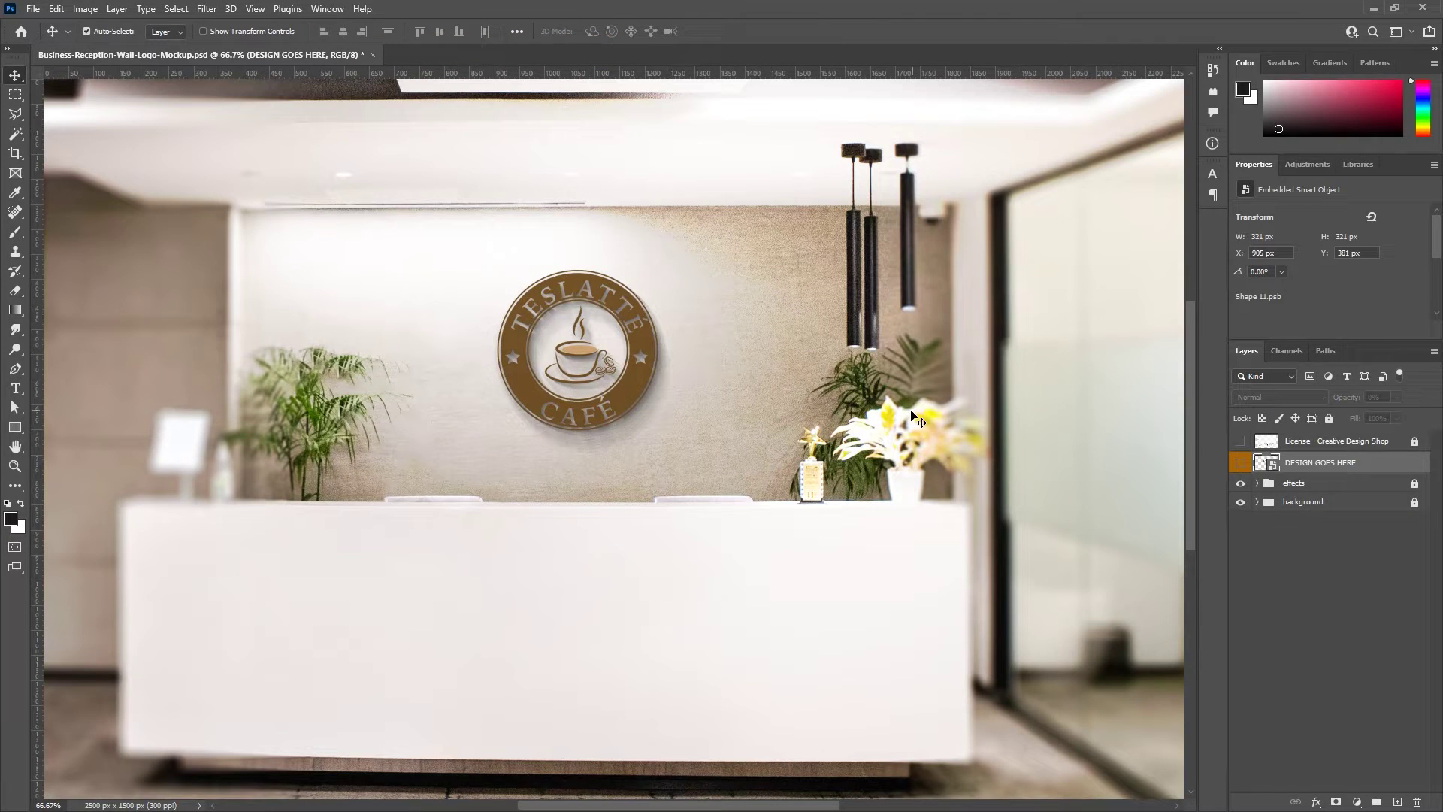
# Step: Inspect the Teslatté Café wall logo at several zoom levels, then reopen the DESIGN GOES HERE smart object
pyautogui.press('ctrl')
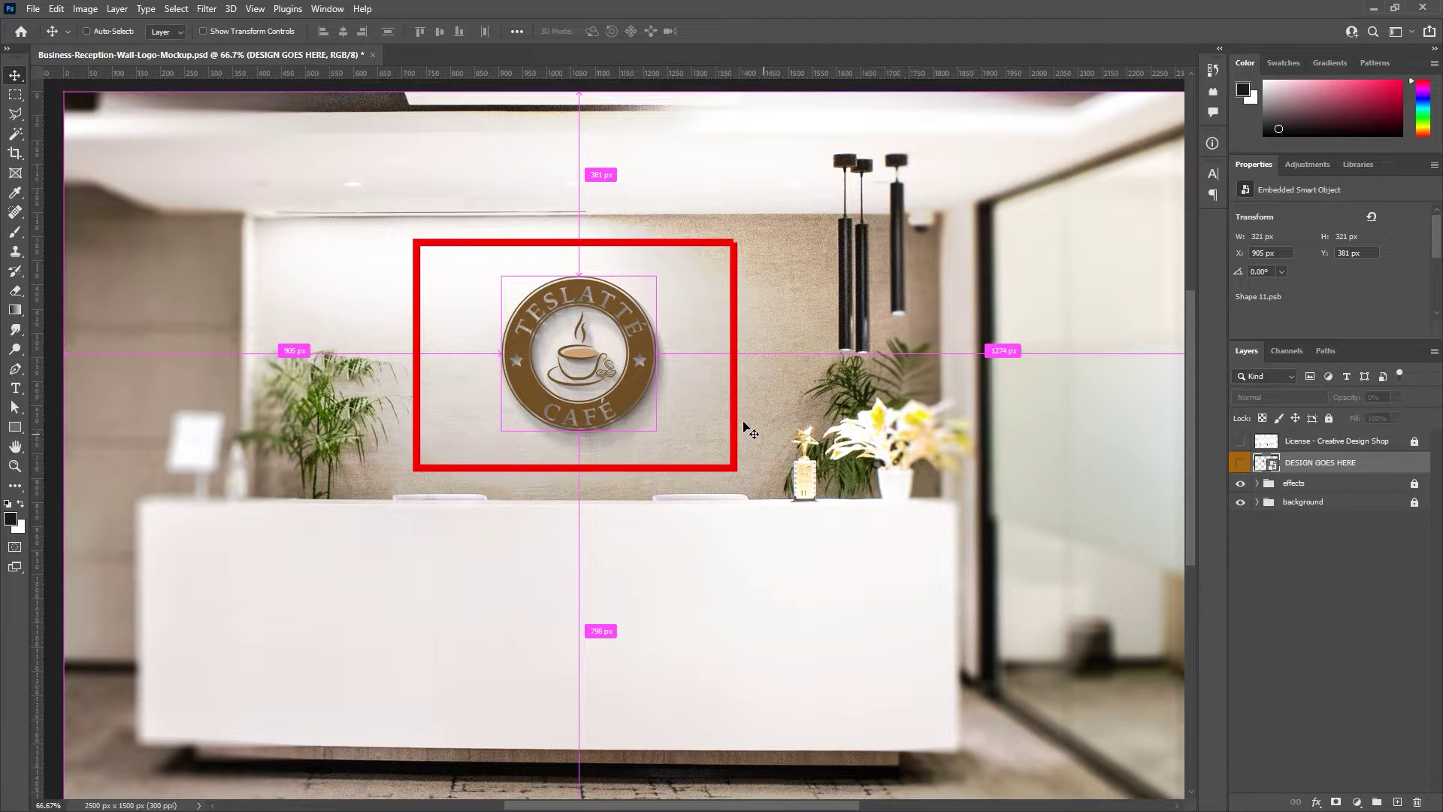
pyautogui.hotkey('ctrl', '-')
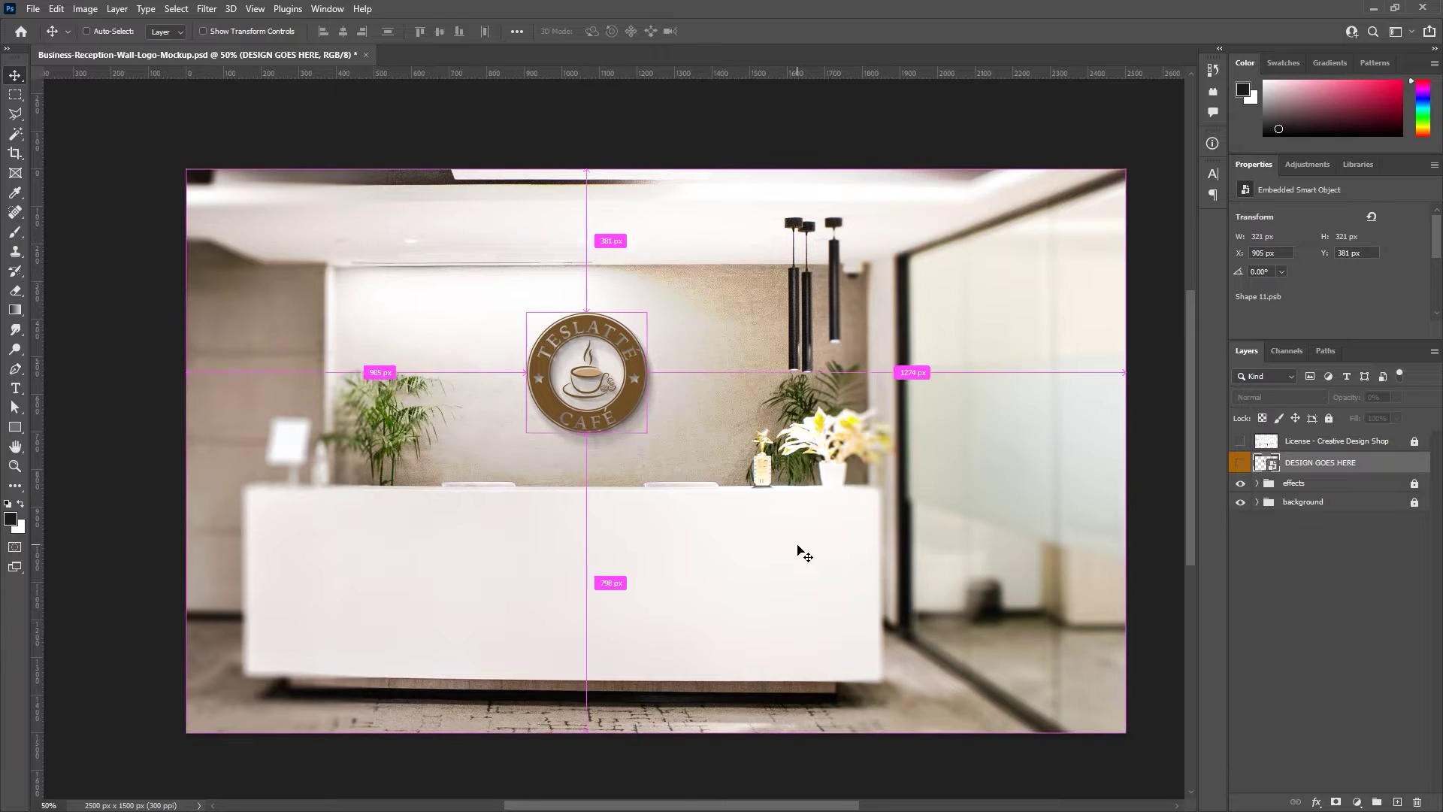
pyautogui.hotkey('ctrl', '-')
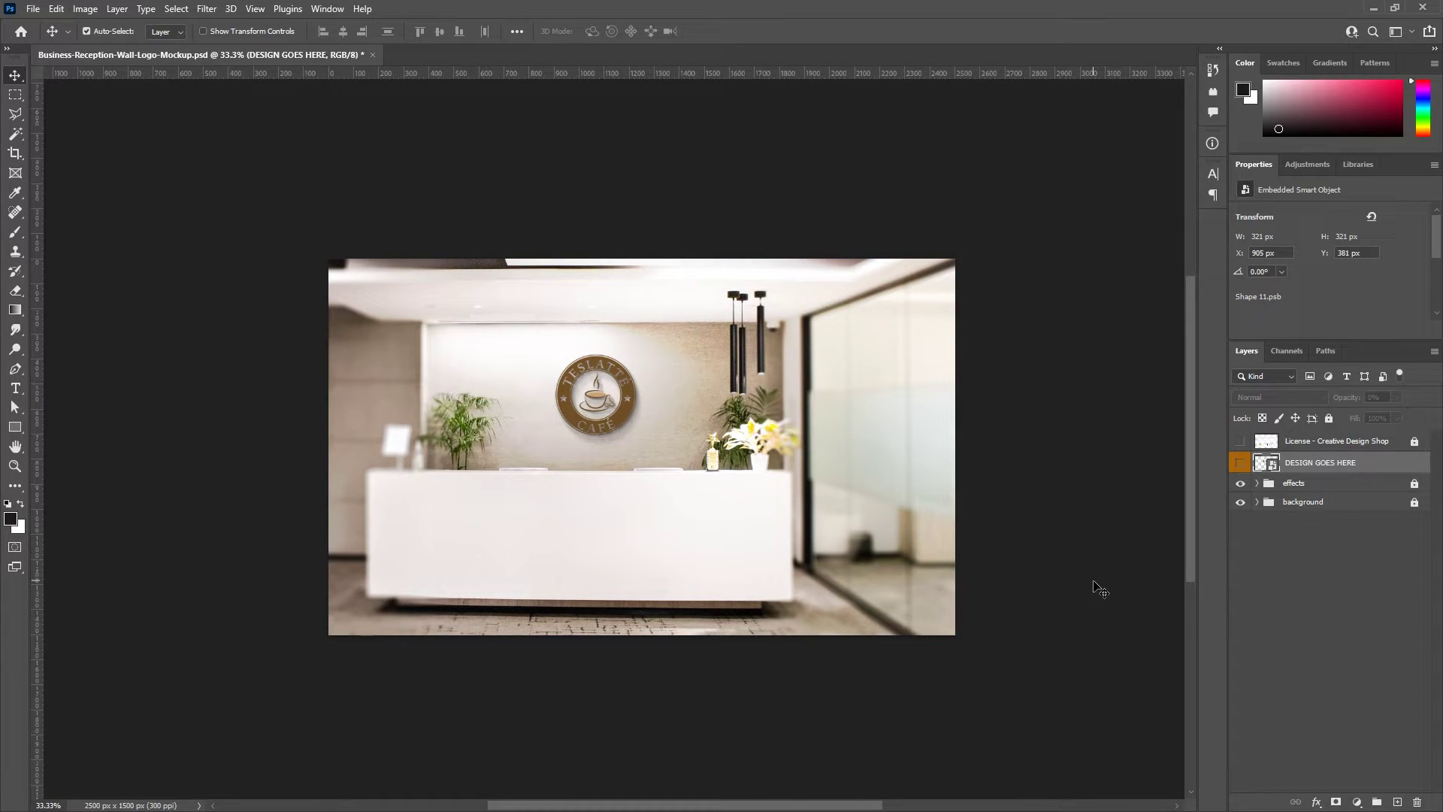
pyautogui.click(668, 438)
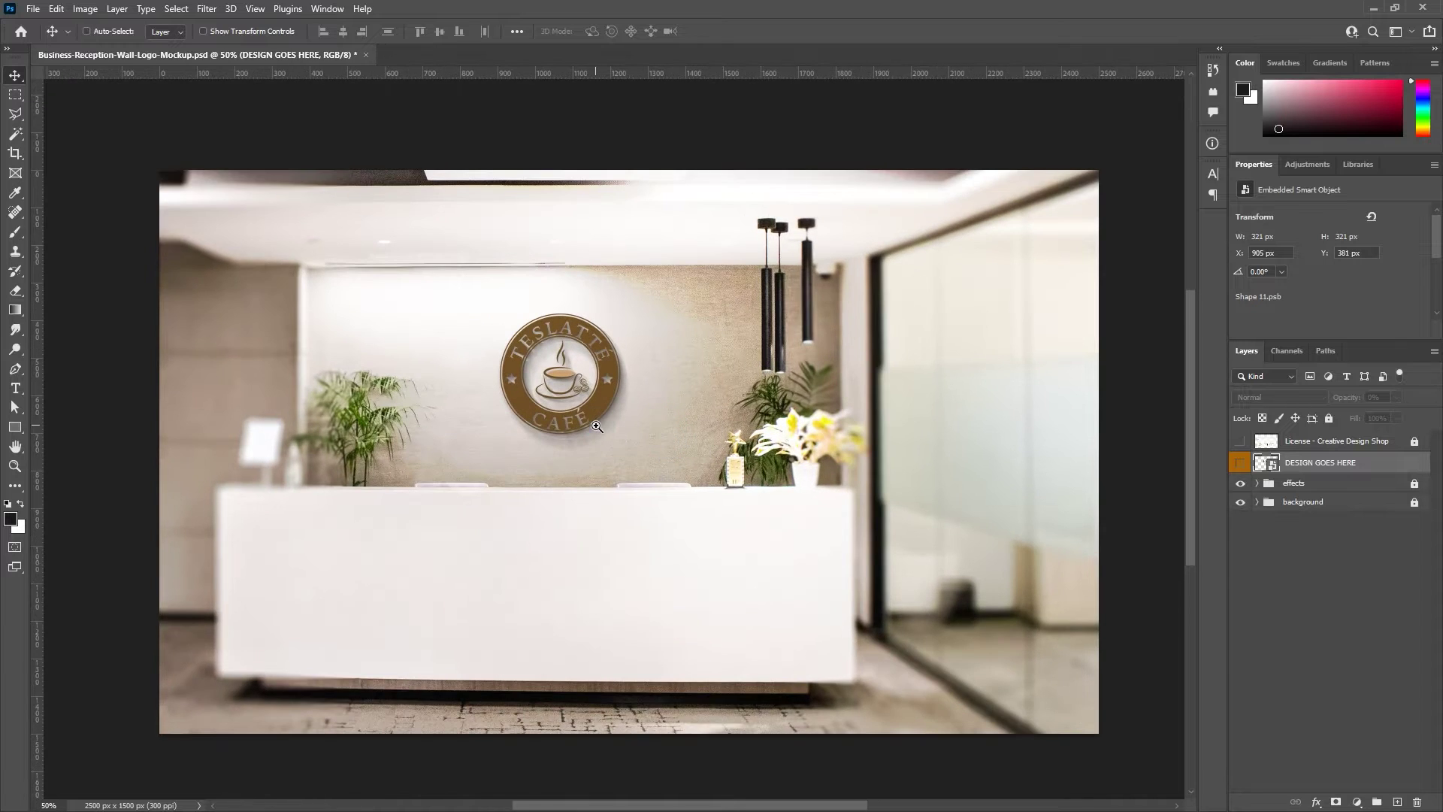
pyautogui.click(639, 439)
pyautogui.hotkey('ctrl', '-')
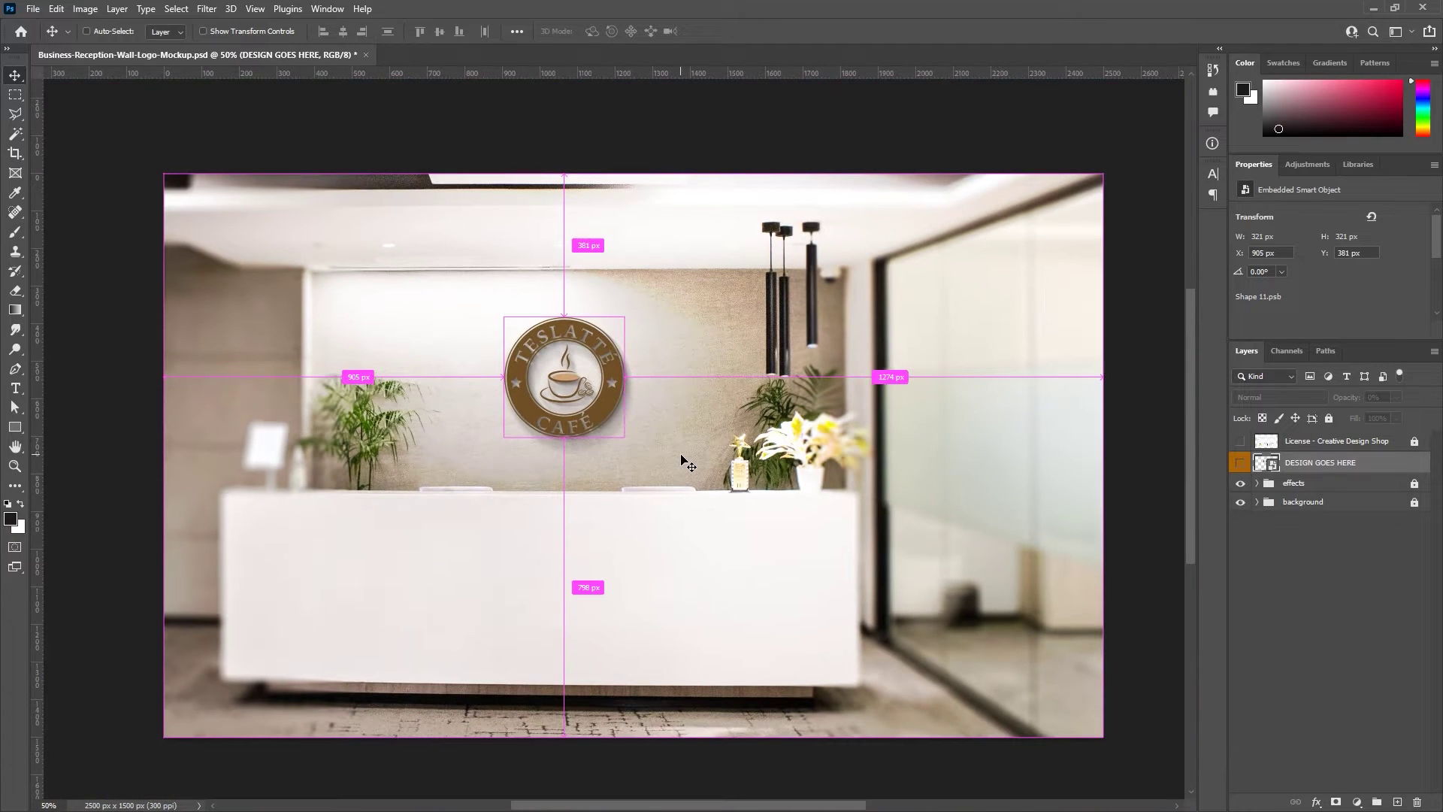
pyautogui.doubleClick(1267, 464)
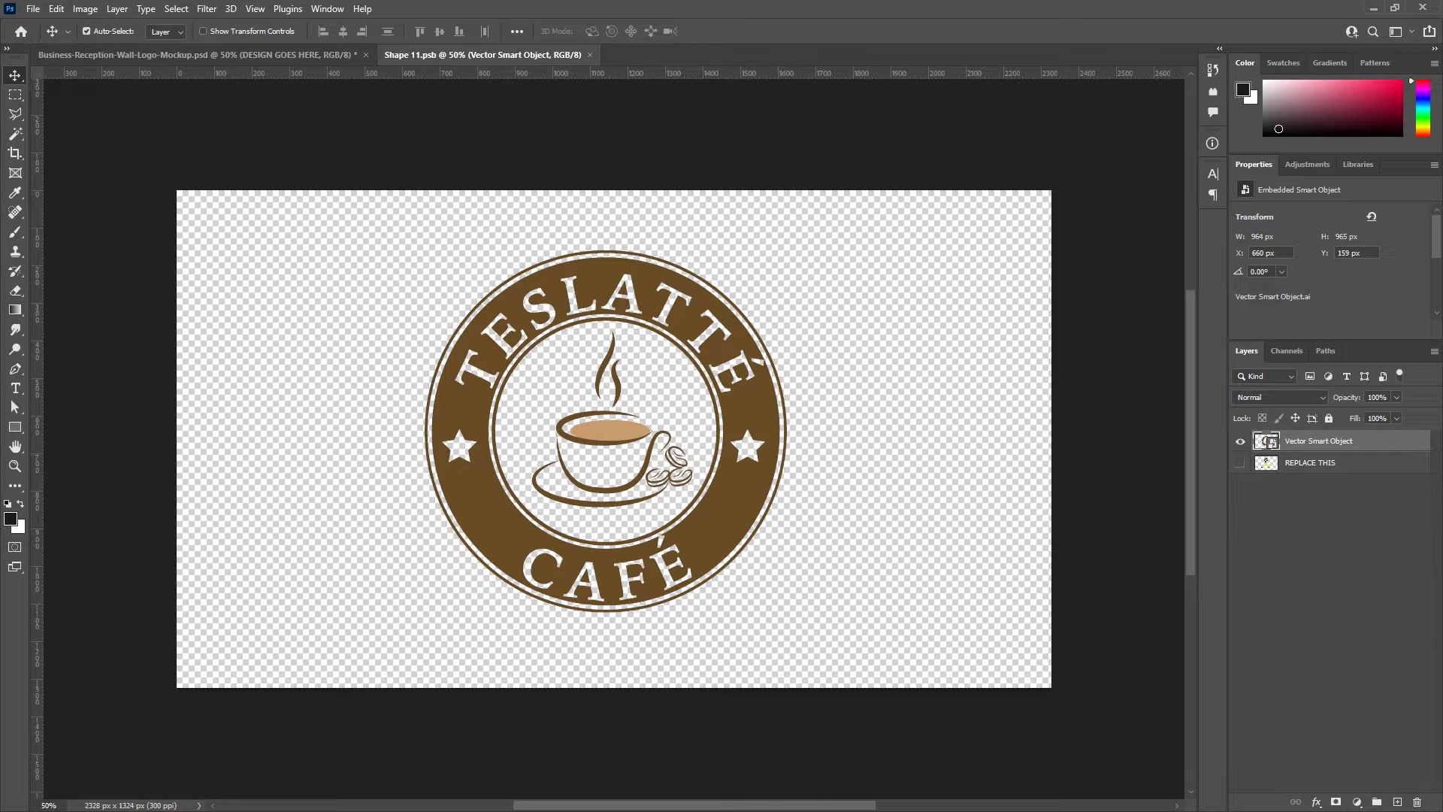
# Step: Copy the Allied Pools logo in Illustrator and return to Shape 11.psb in Photoshop
pyautogui.hotkey('alt', 'Tab')
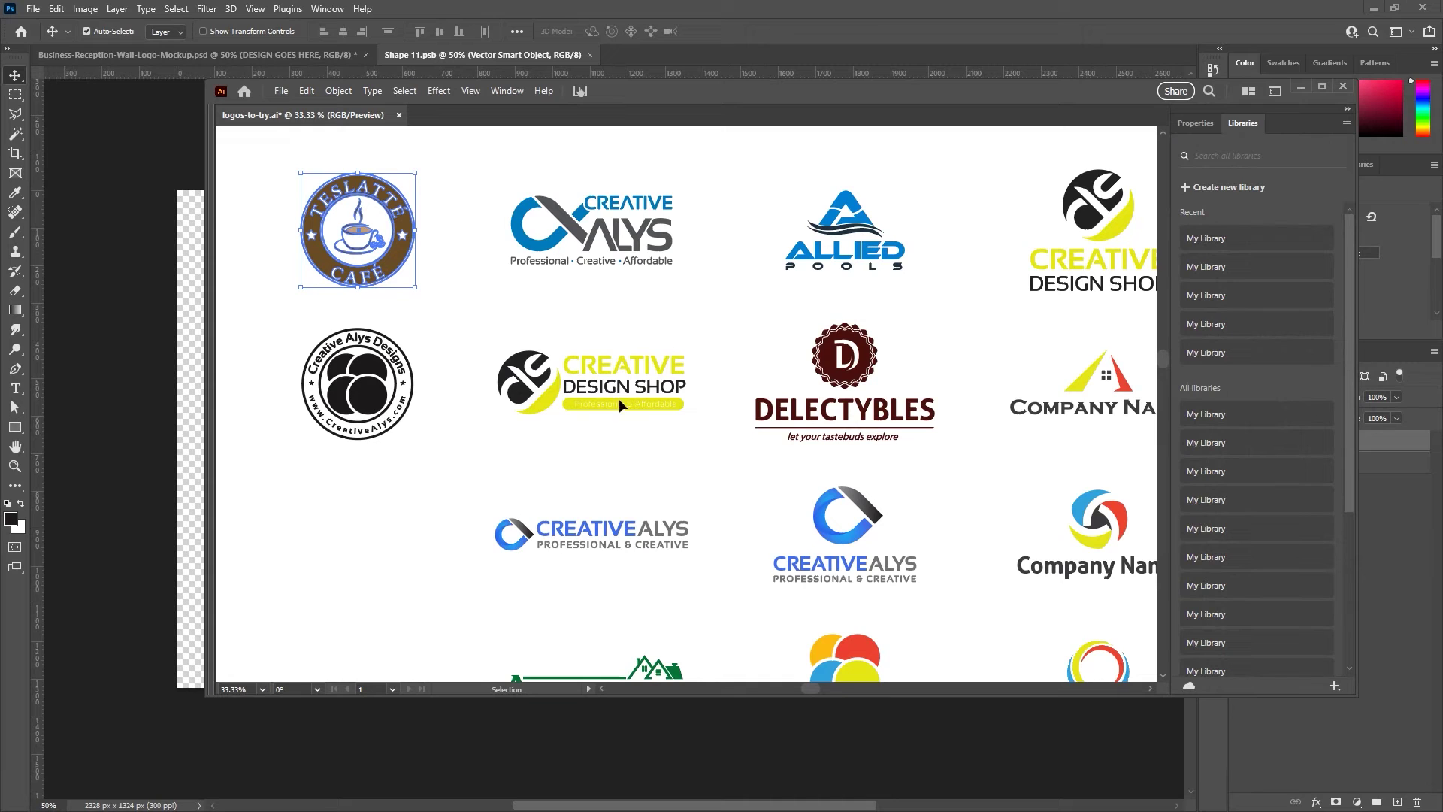
pyautogui.hscroll(3, 727, 316)
pyautogui.moveTo(864, 296); pyautogui.dragTo(682, 188)
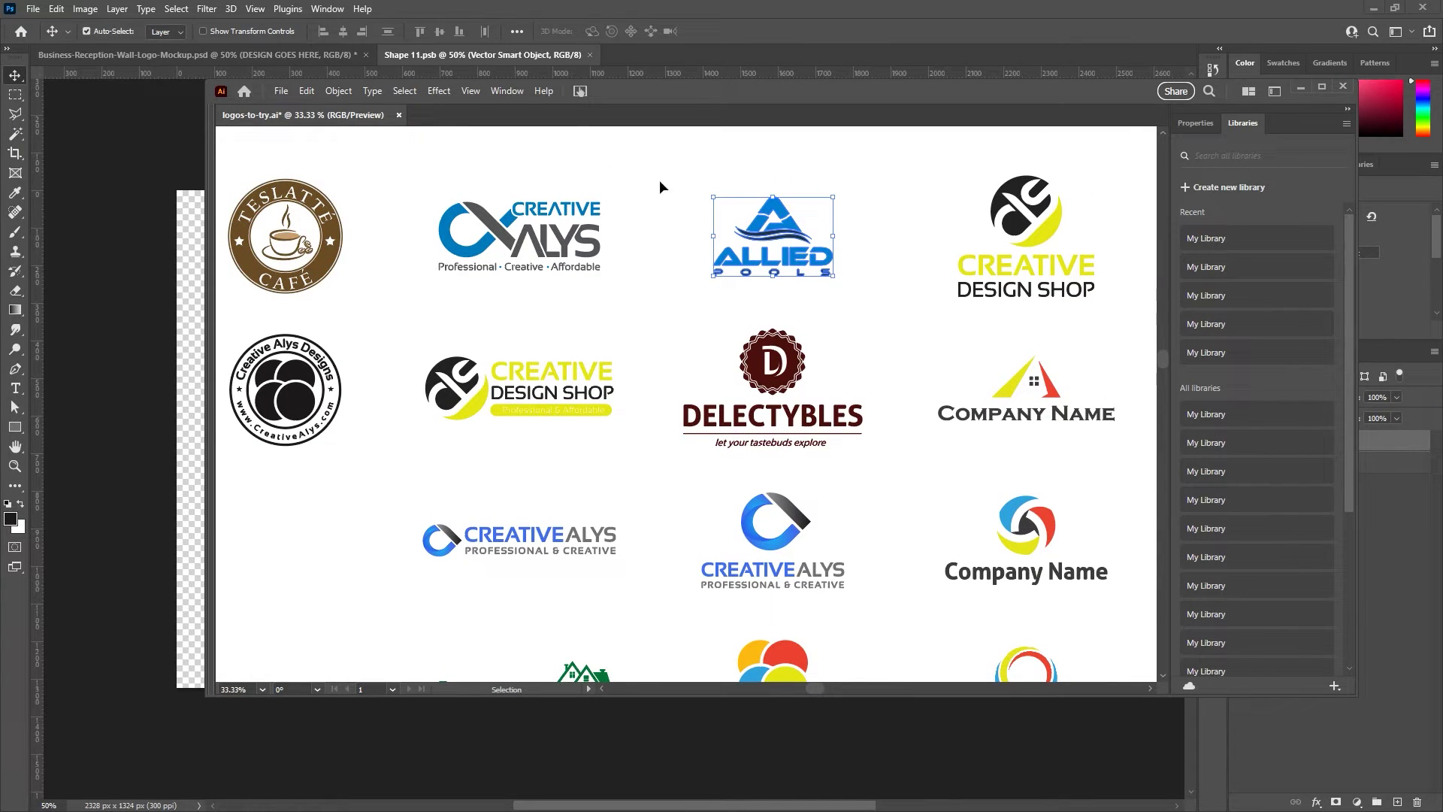
pyautogui.click(307, 90)
pyautogui.click(323, 164)
pyautogui.click(184, 254)
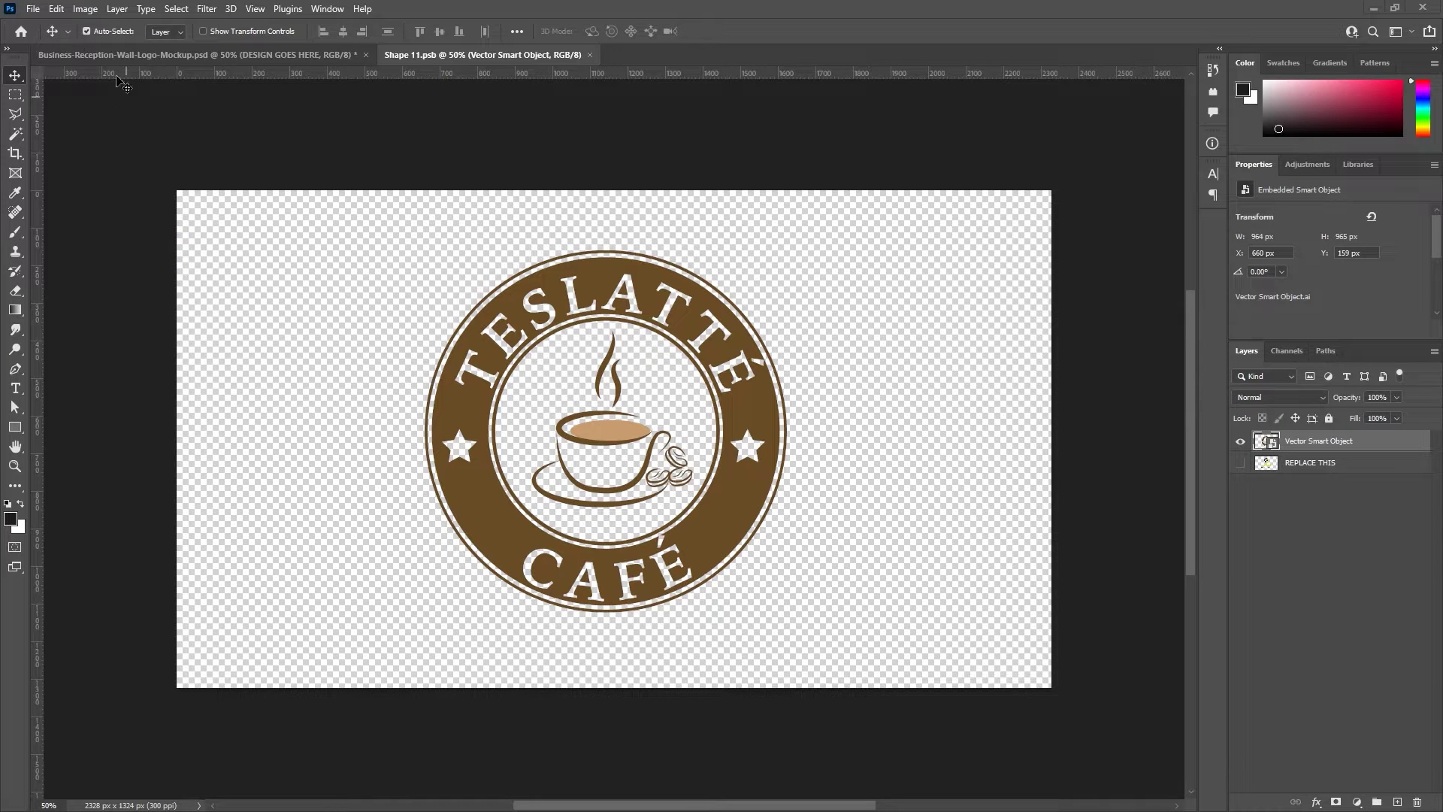
pyautogui.click(56, 9)
# Step: Paste Allied Pools as a smart object scaled to about 113%, hide the café layer, and save
pyautogui.click(69, 136)
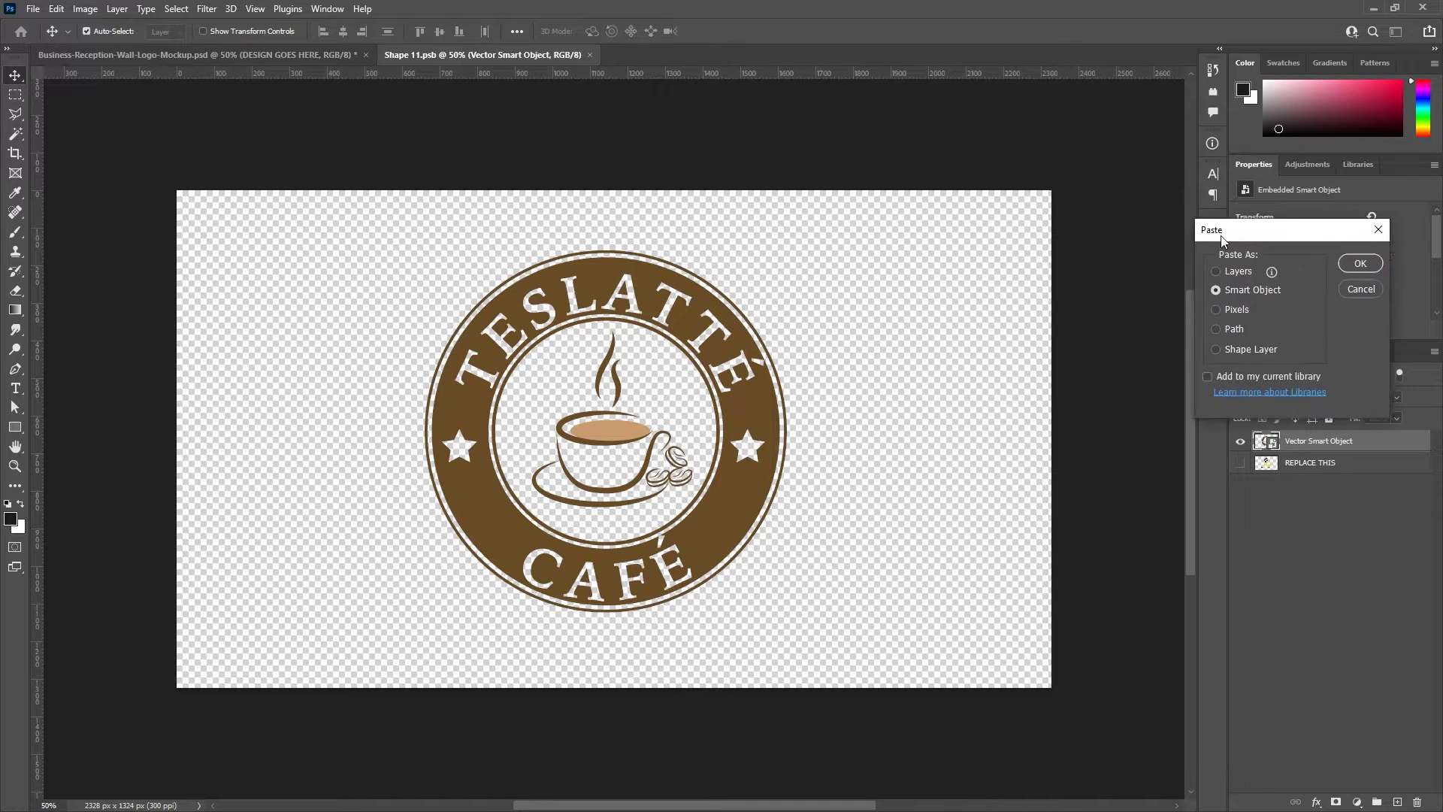
pyautogui.click(1016, 204)
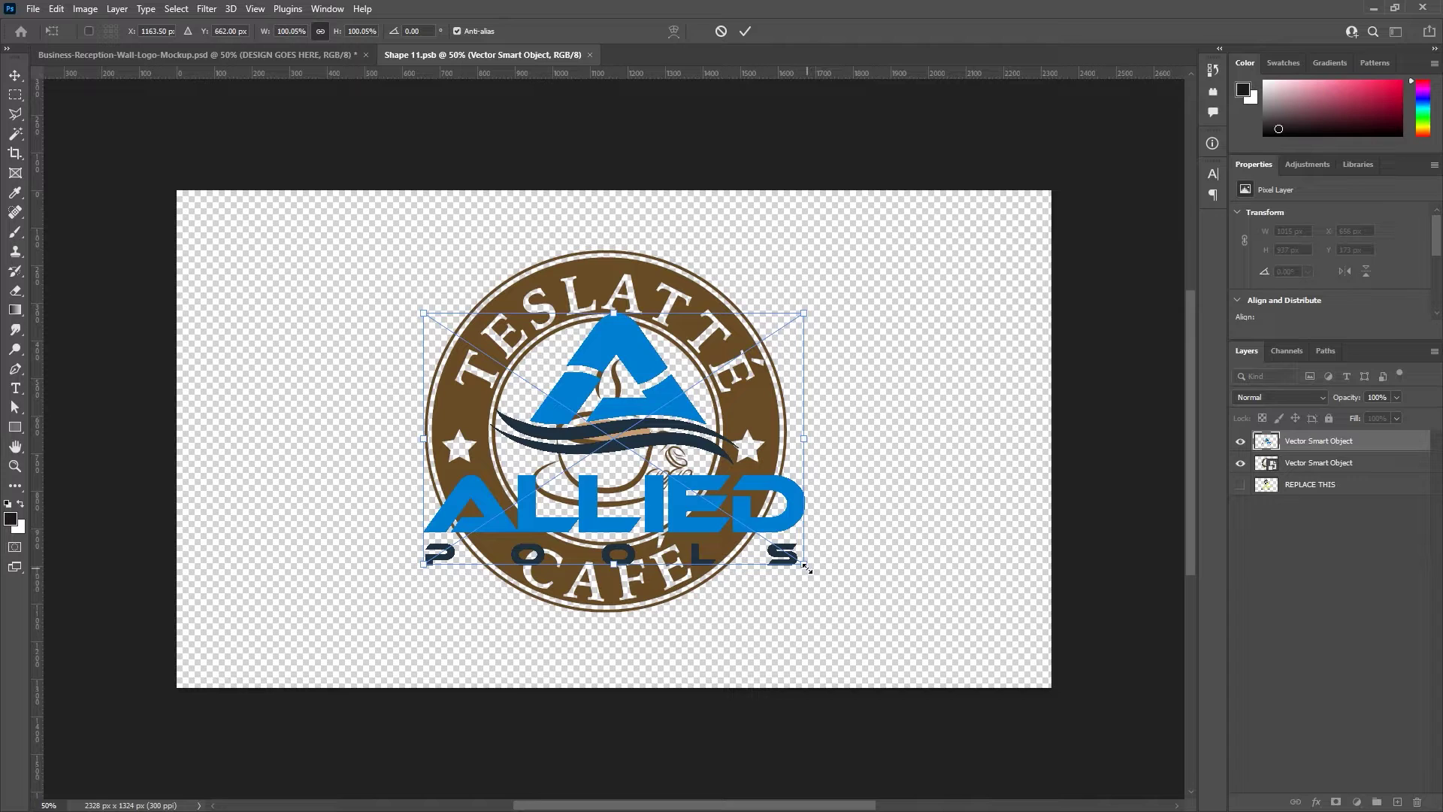
pyautogui.moveTo(805, 568); pyautogui.dragTo(829, 580)
pyautogui.press('Return')
pyautogui.click(1240, 463)
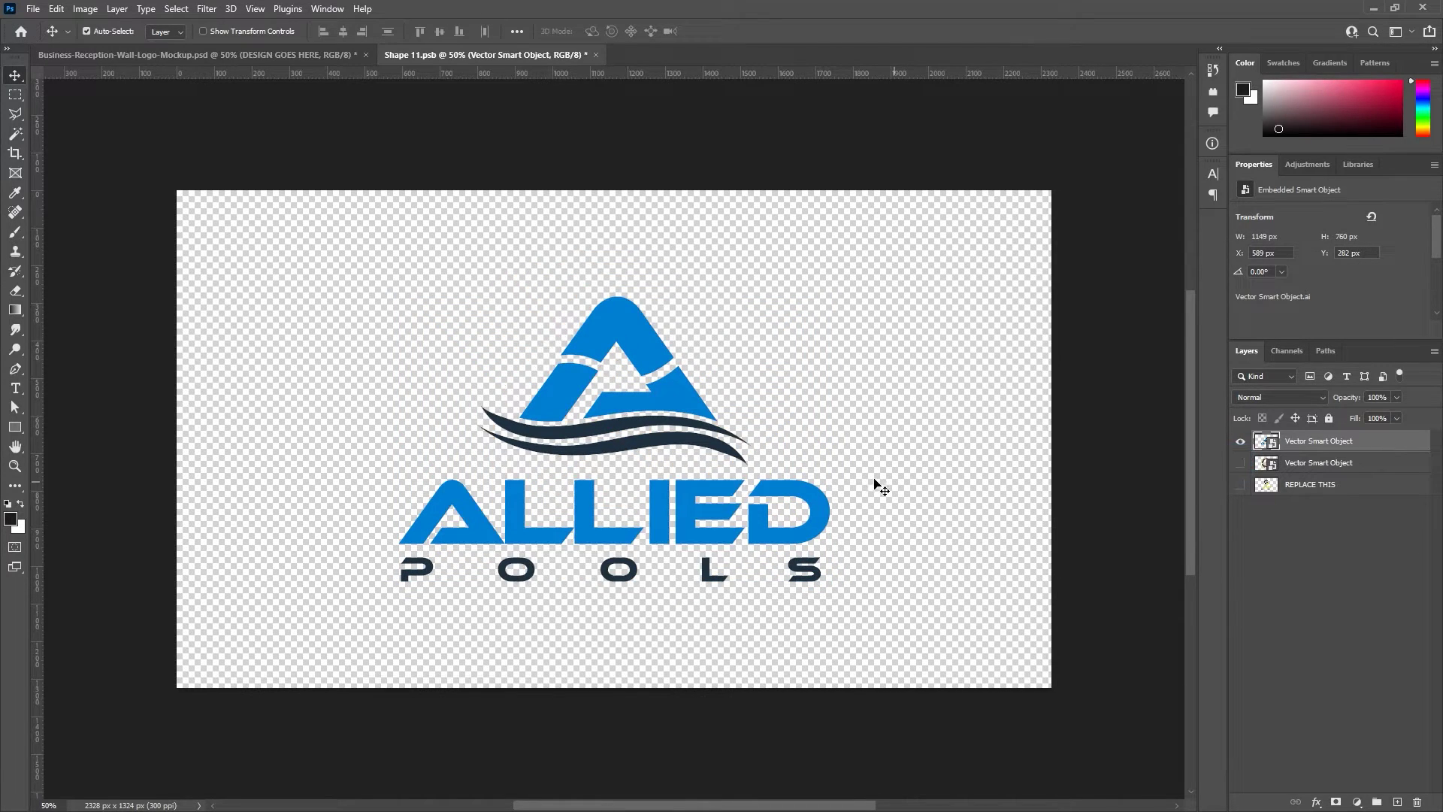
pyautogui.hotkey('ctrl', 's')
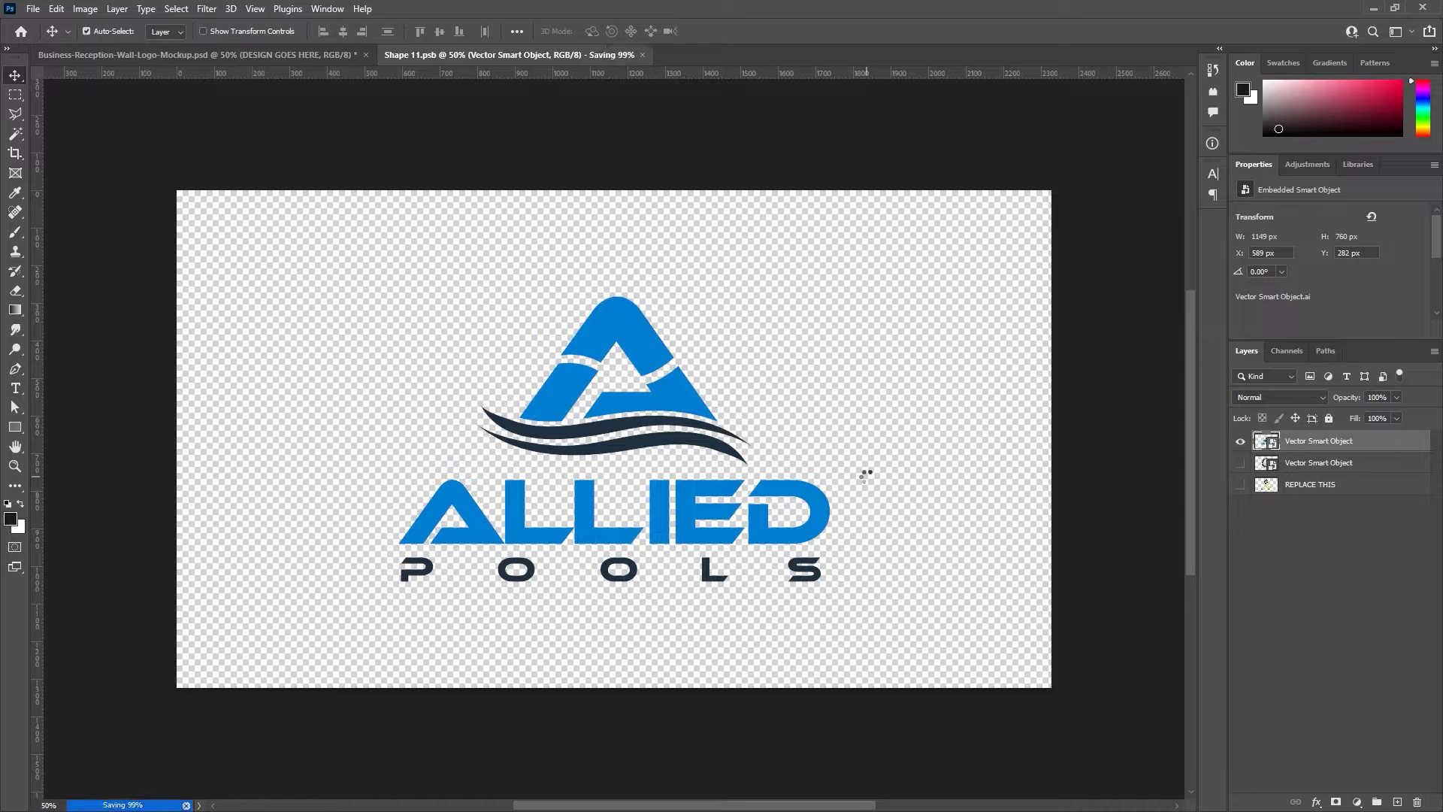
# Step: Close Shape 11.psb, zoom to check the Allied Pools wall logo, then reopen the smart object
pyautogui.click(592, 56)
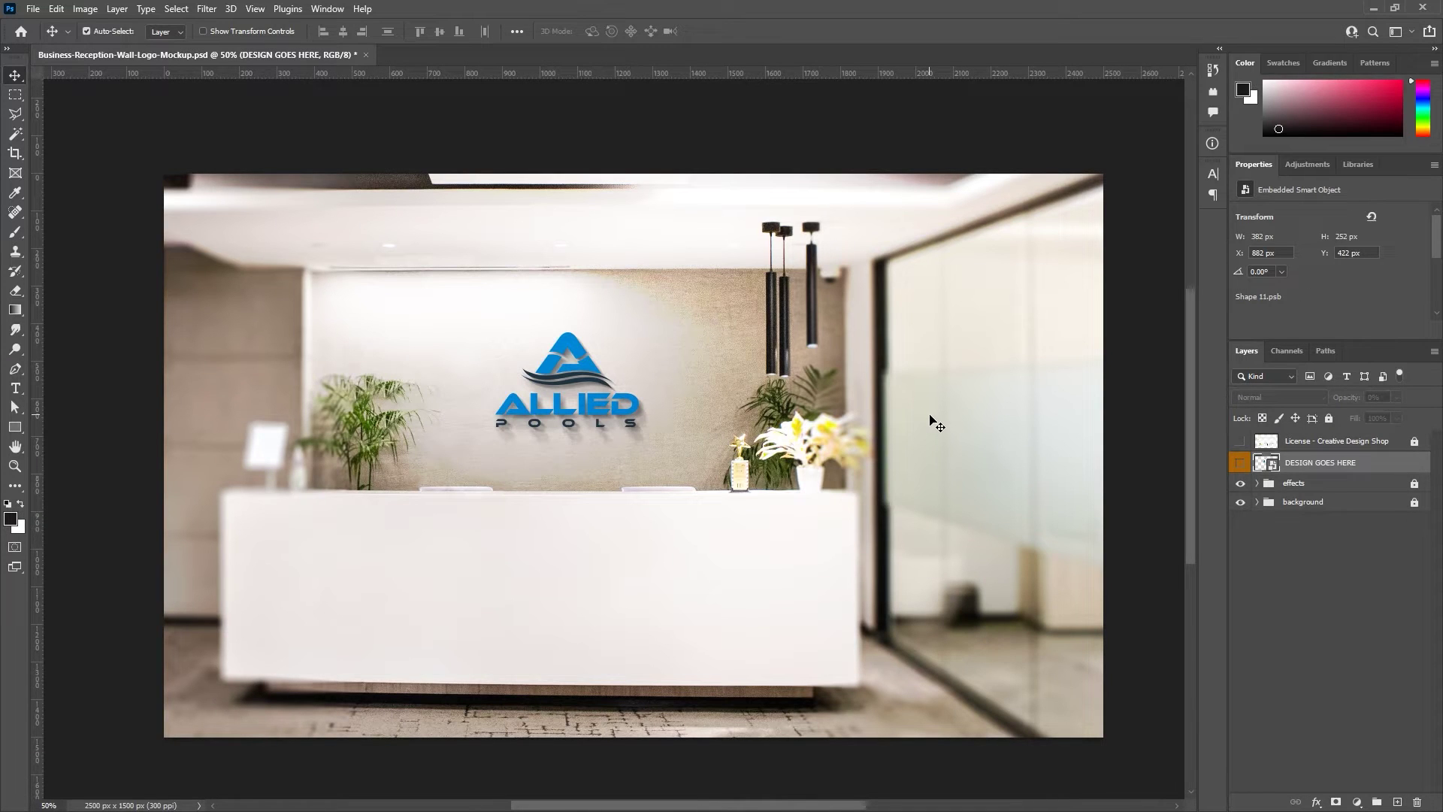
pyautogui.hotkey('ctrl', '-')
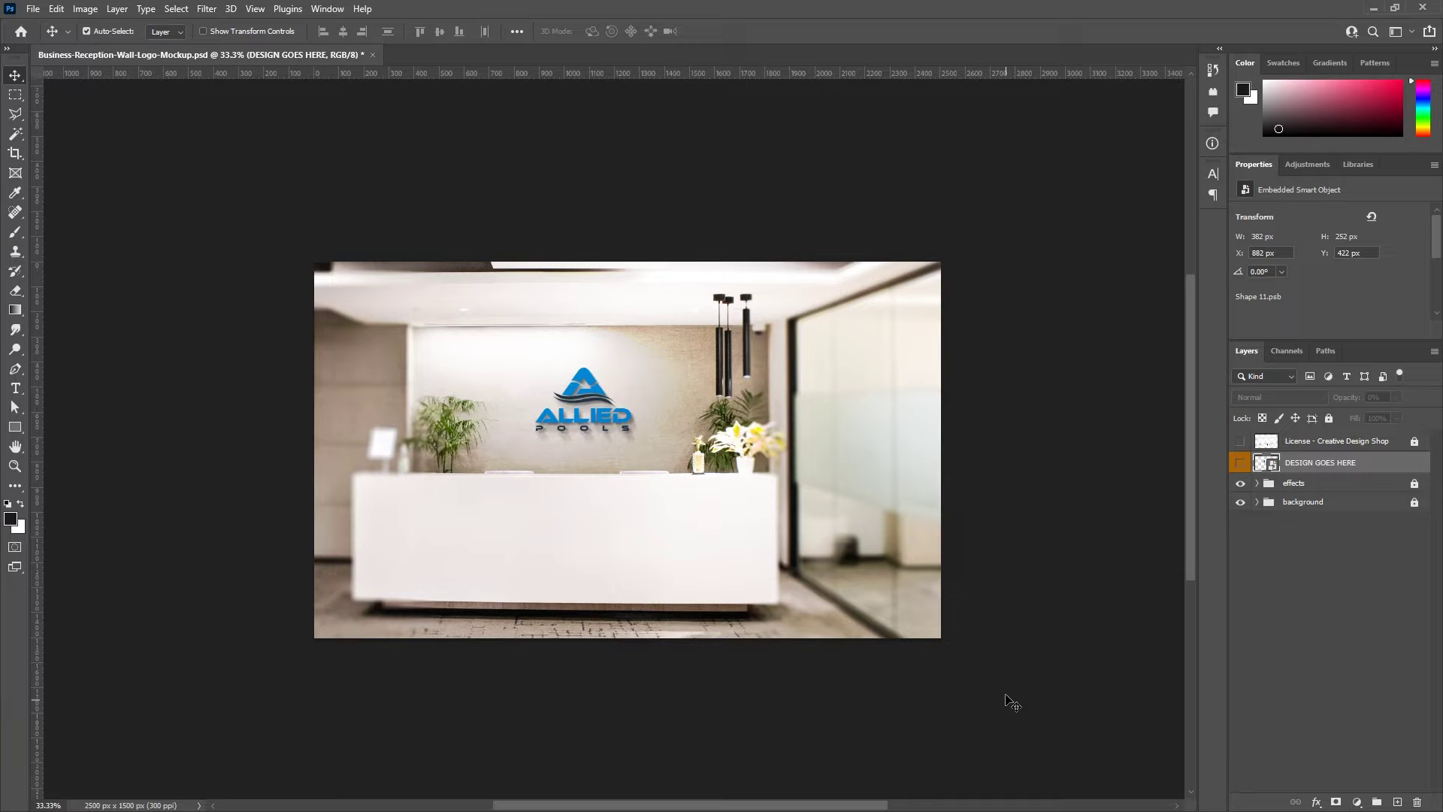
pyautogui.hotkey('ctrl', '+')
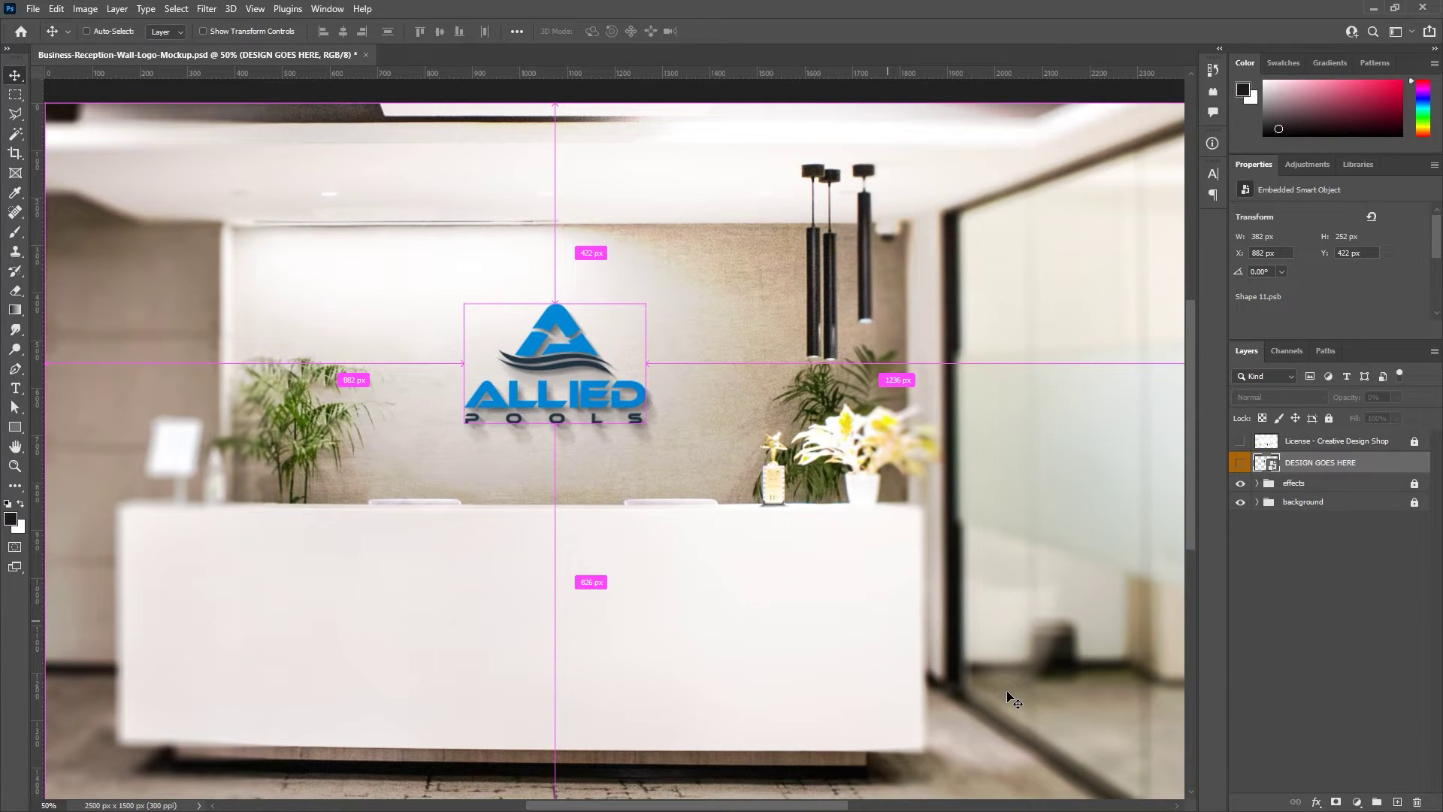
pyautogui.hotkey('ctrl', '+')
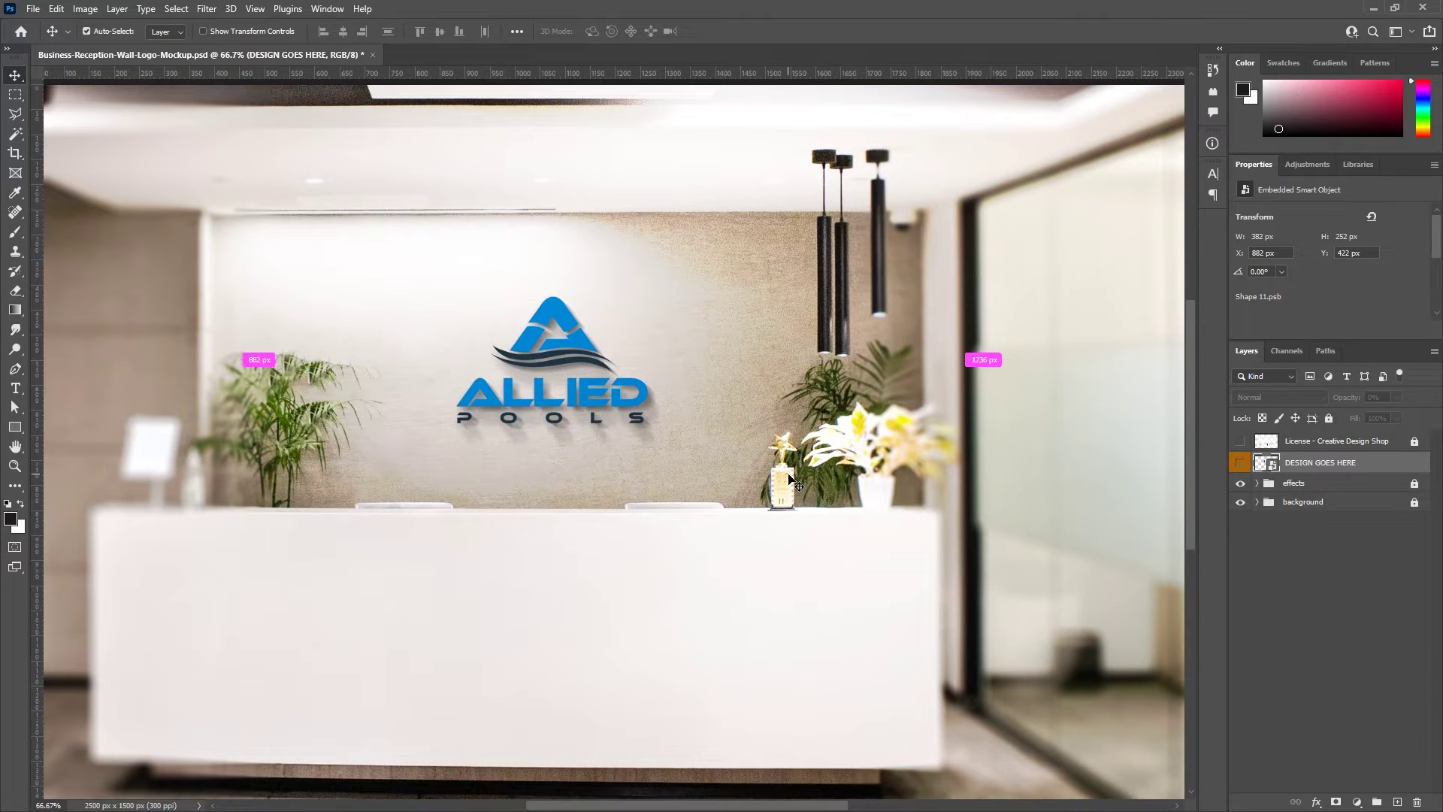
pyautogui.hotkey('ctrl', '-')
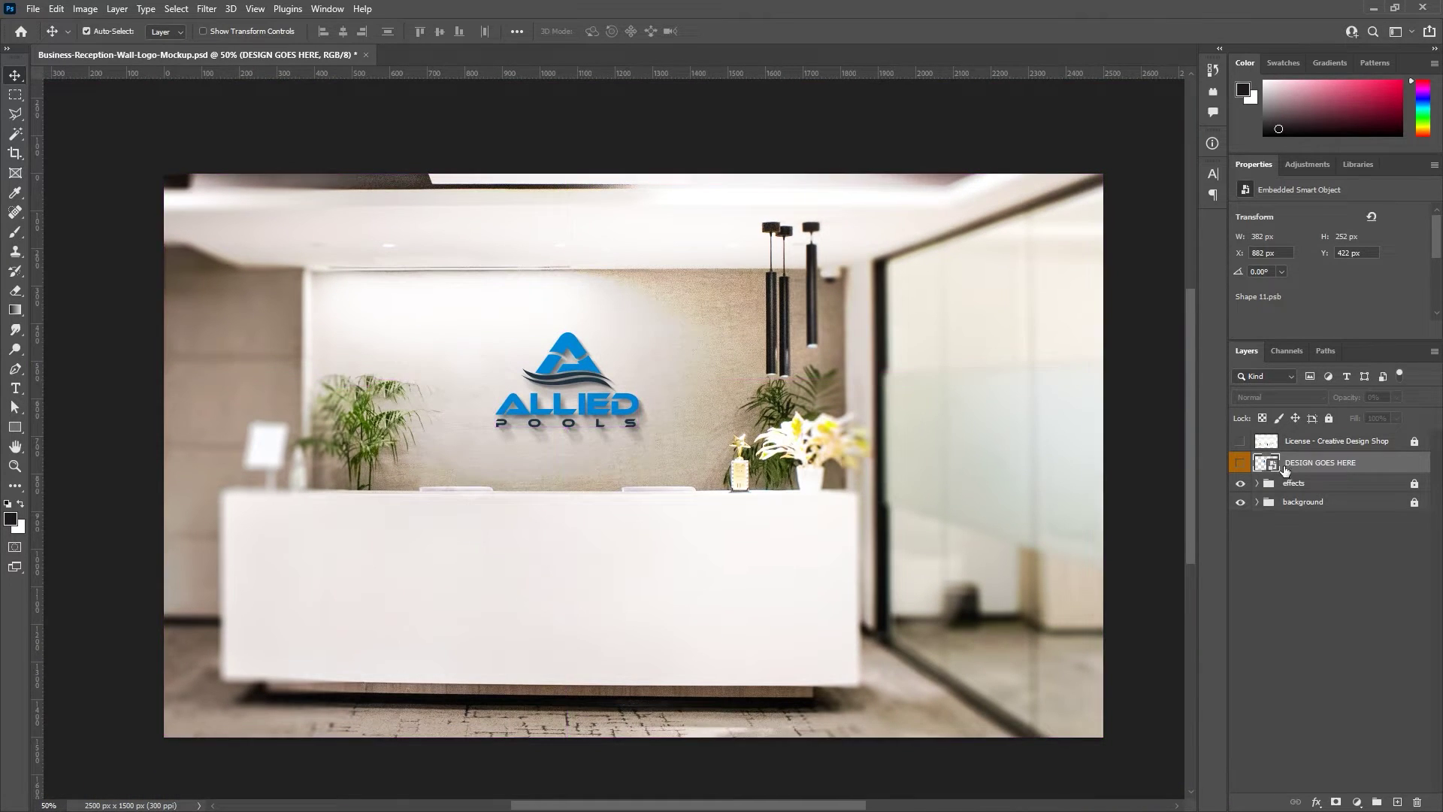
pyautogui.doubleClick(1267, 463)
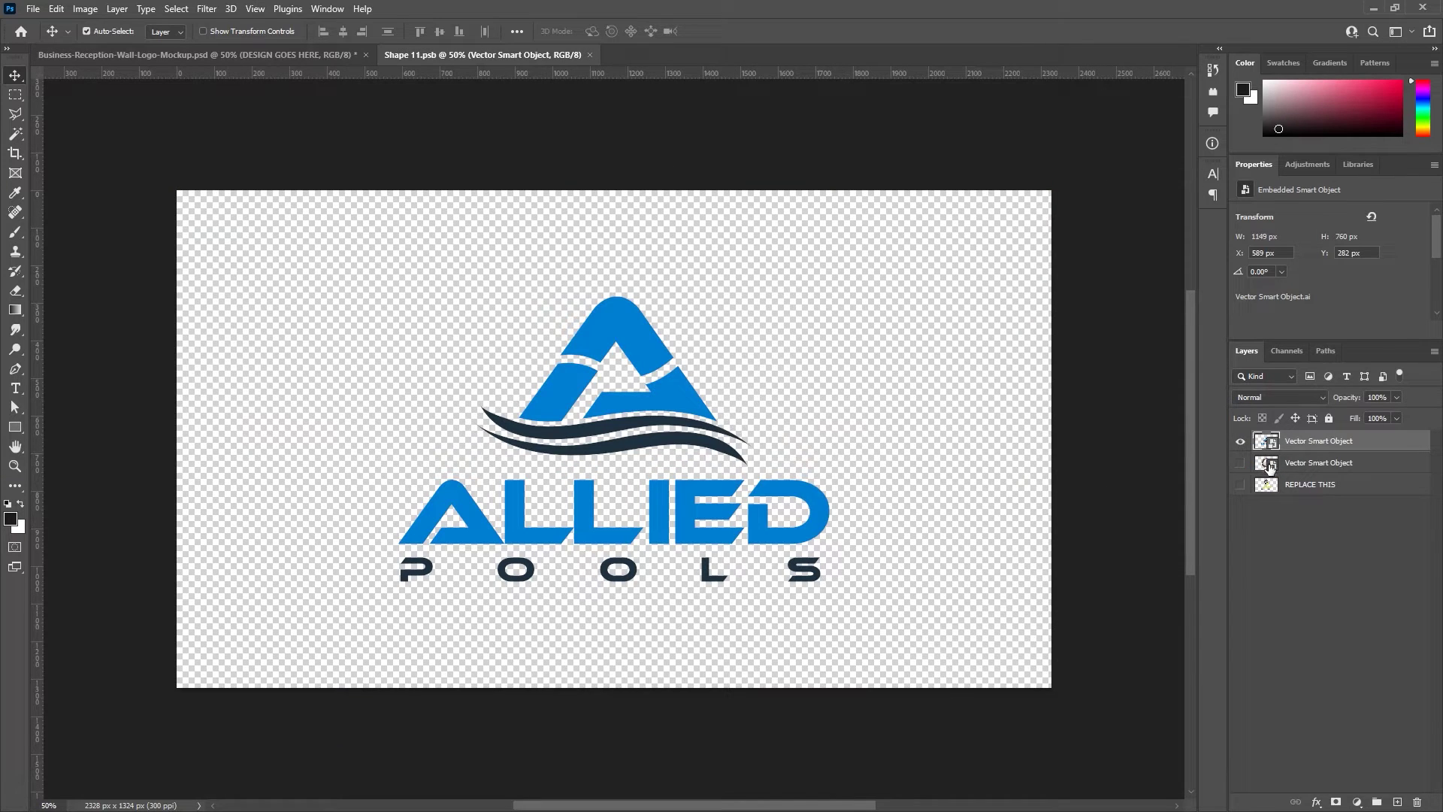
# Step: Copy the Delectybles logo from Illustrator and paste it into Shape 11.psb as a smart object
pyautogui.hotkey('alt', 'Tab')
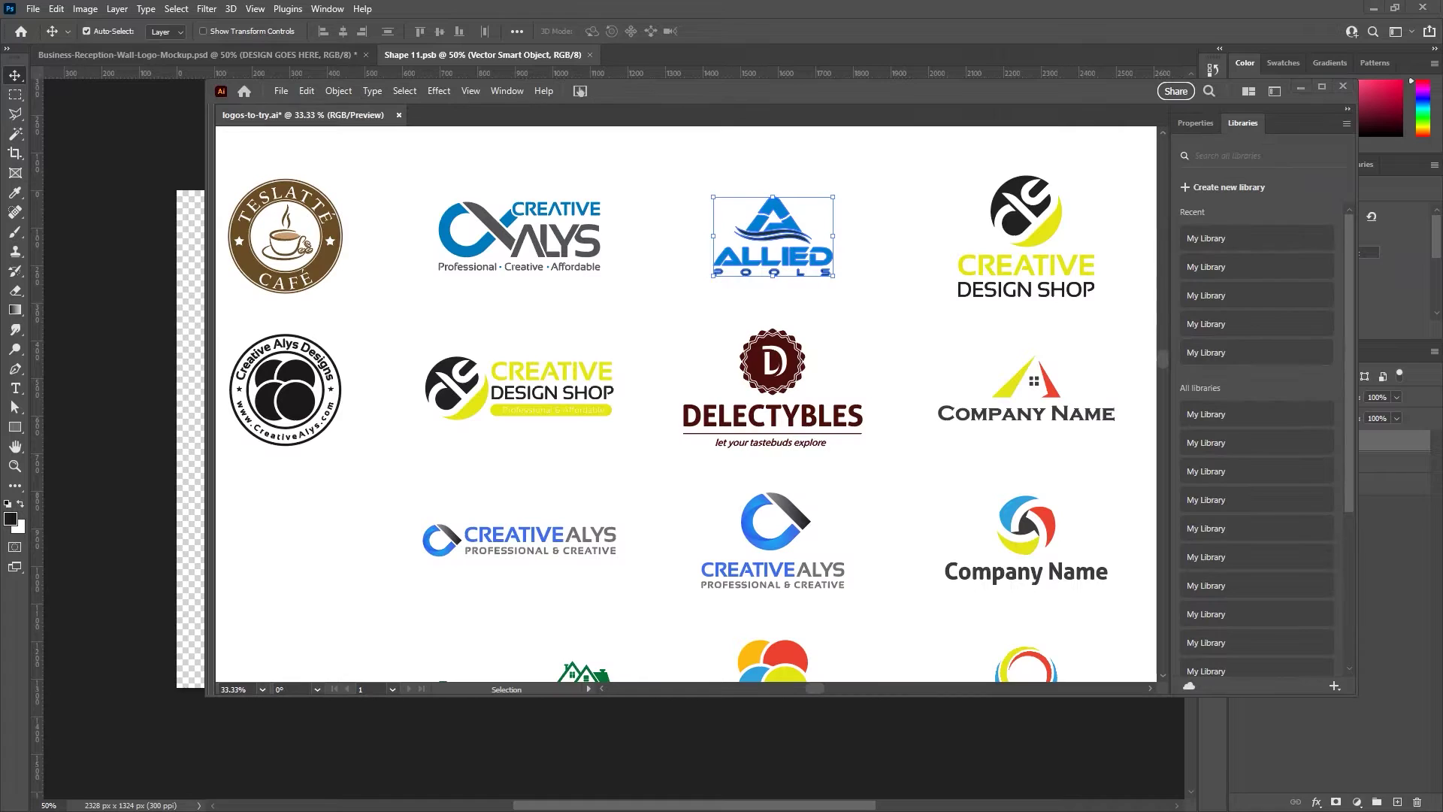
pyautogui.moveTo(873, 456); pyautogui.dragTo(655, 322)
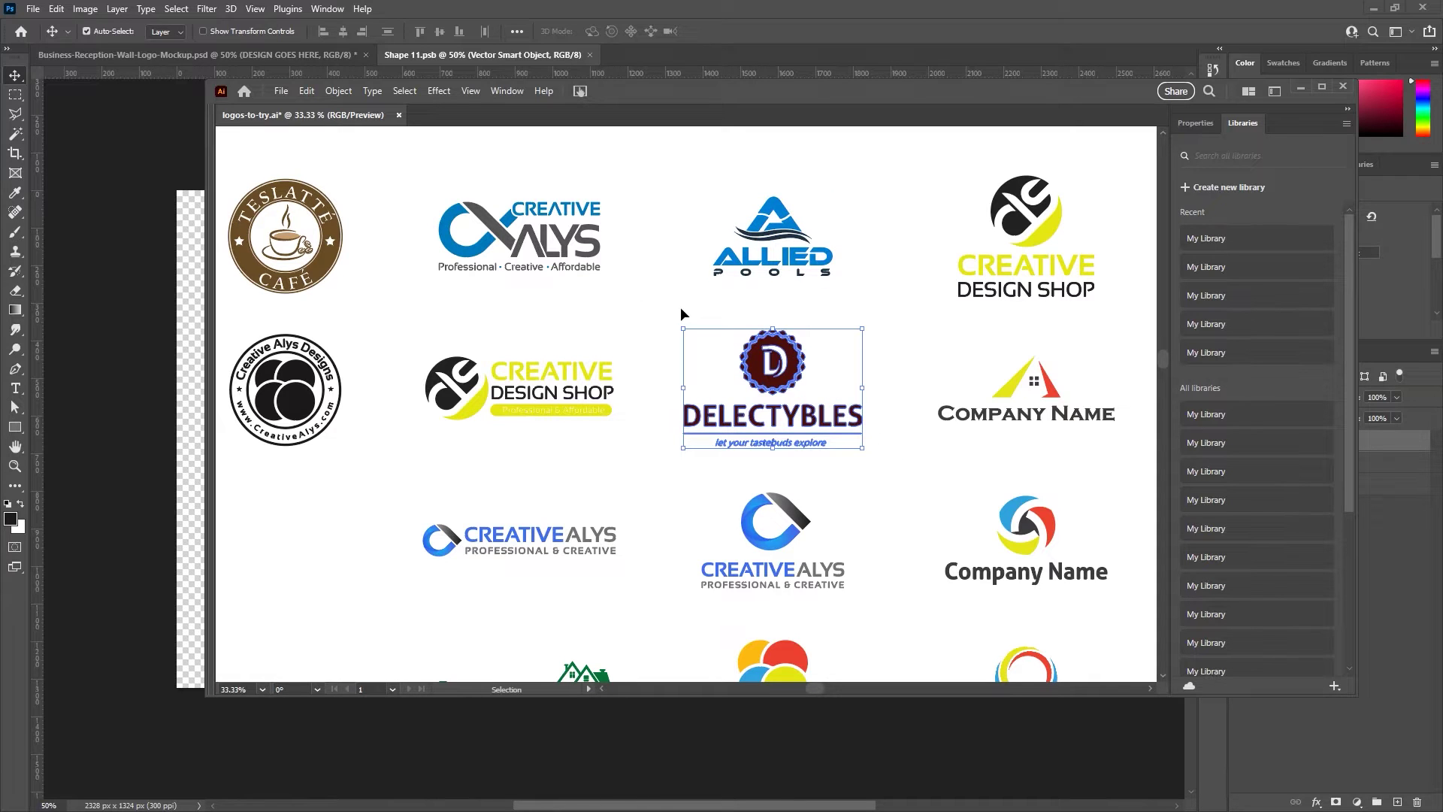
pyautogui.click(269, 55)
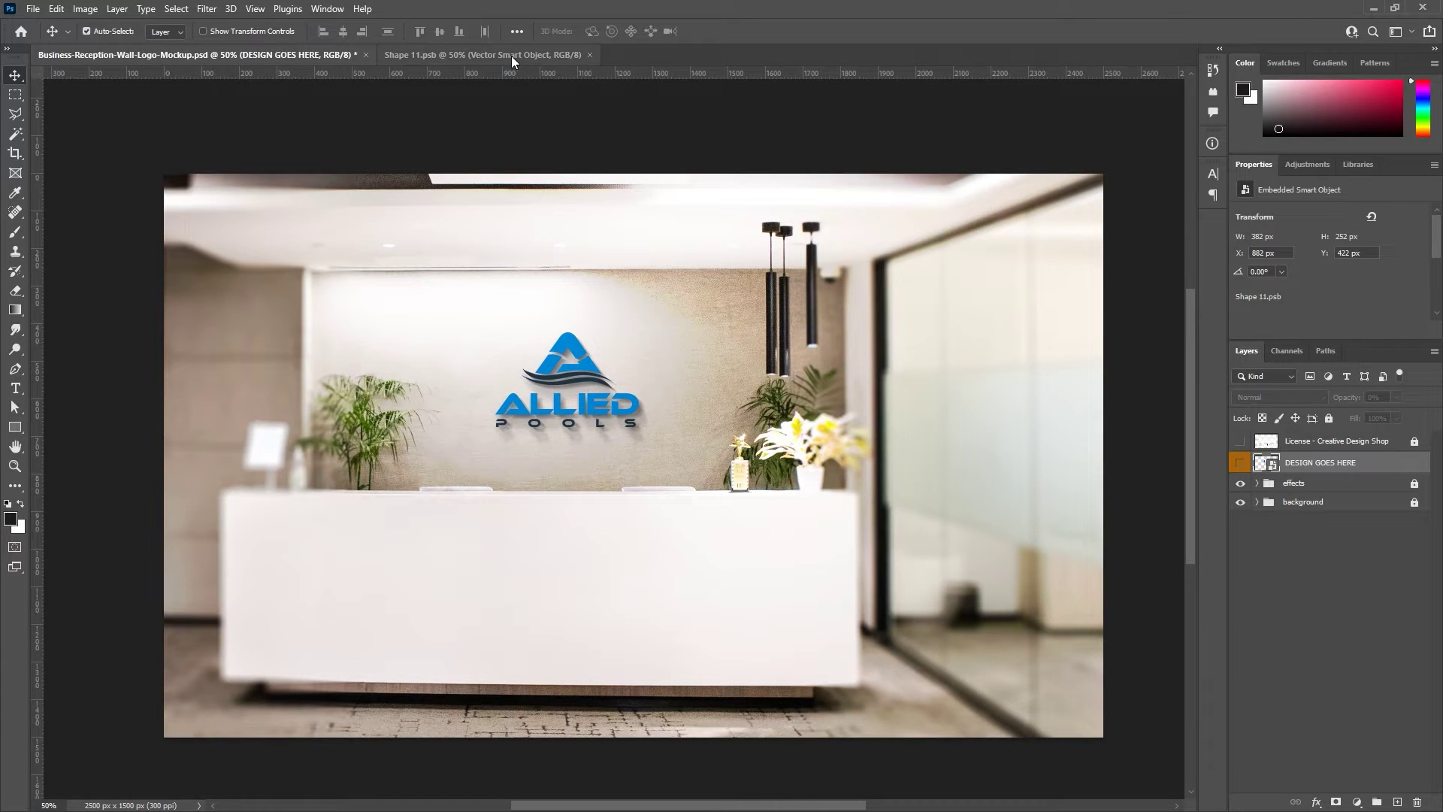
pyautogui.click(511, 55)
pyautogui.hotkey('ctrl', 'v')
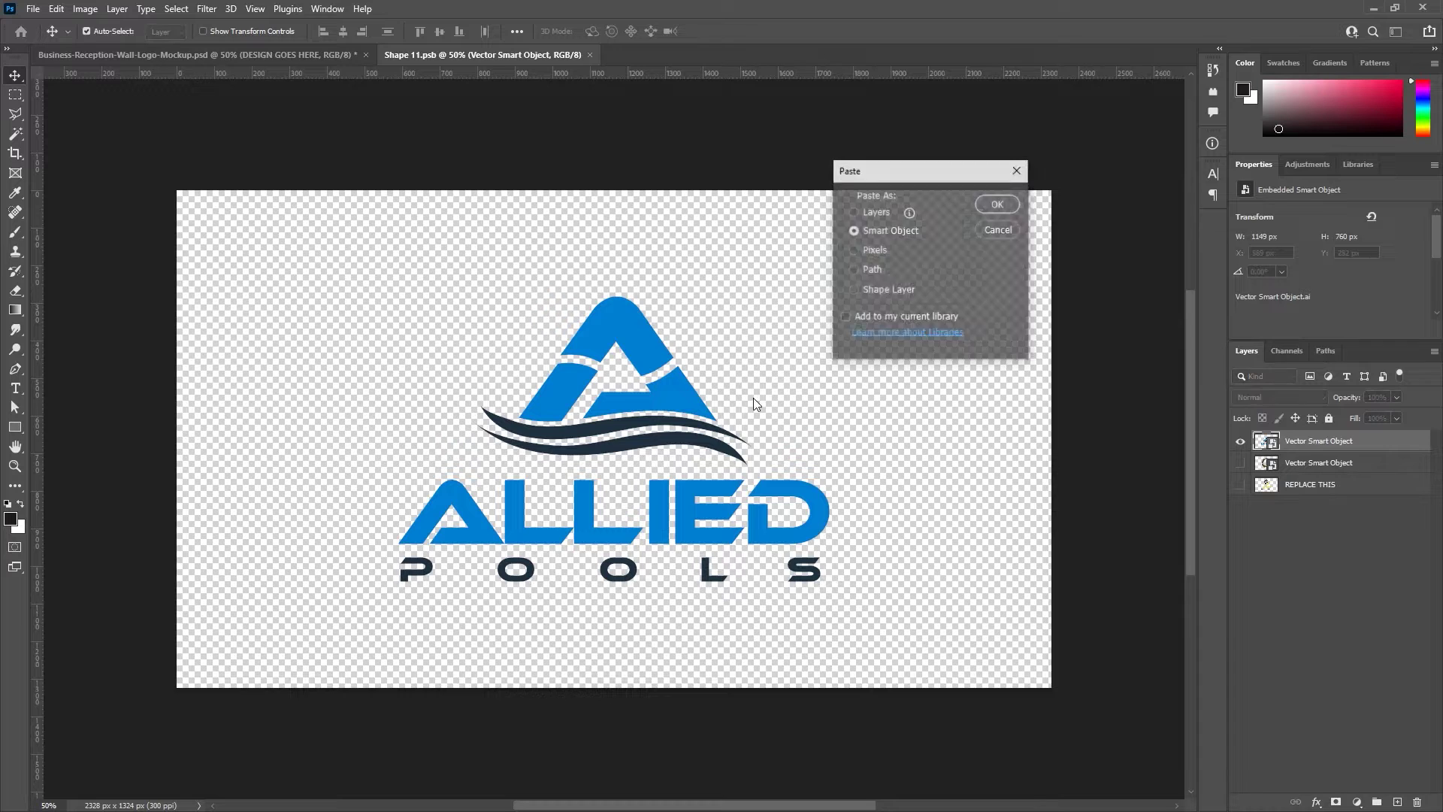
pyautogui.click(1007, 201)
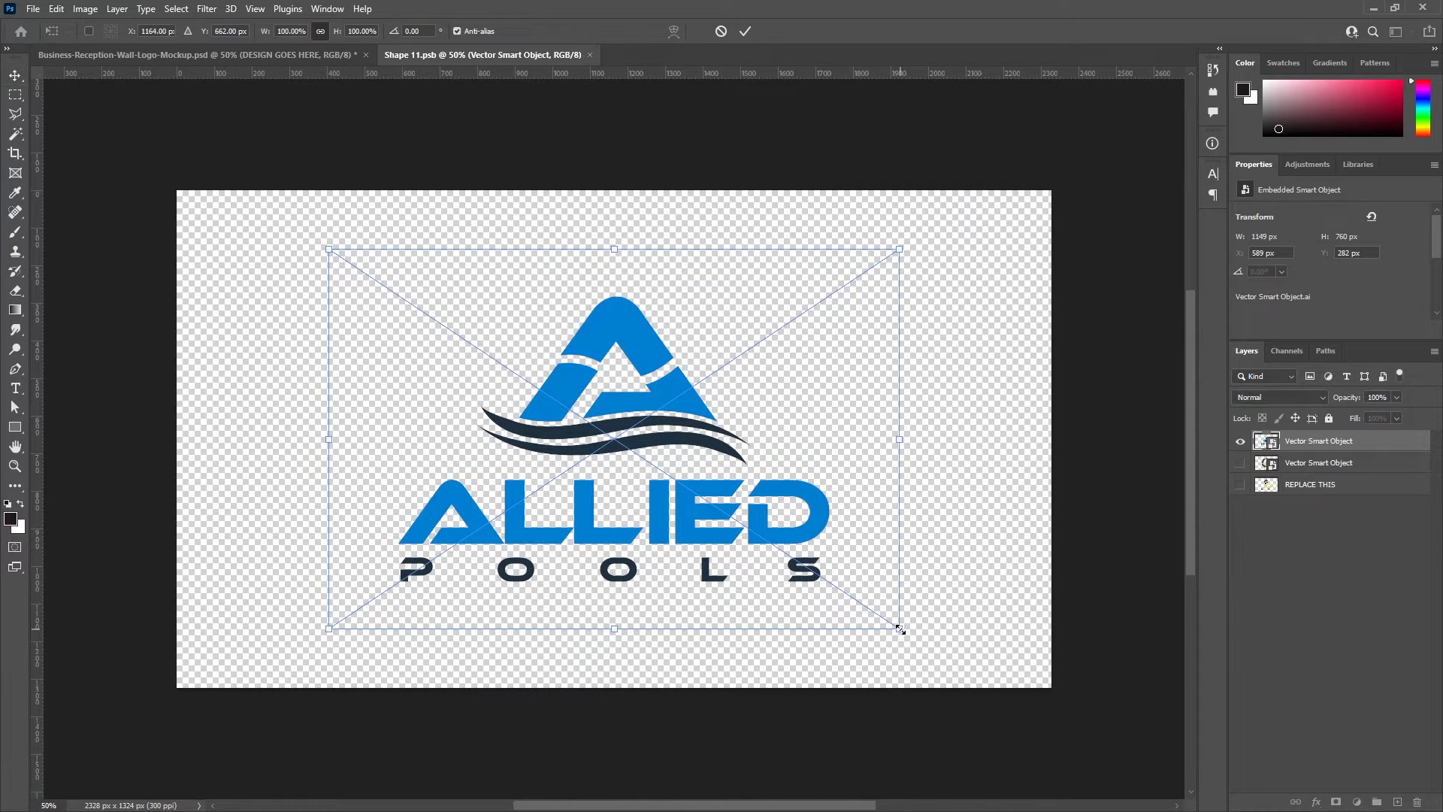
# Step: Shrink Delectybles to about 85%, hide the Allied Pools layer, save, and close Shape 11.psb
pyautogui.moveTo(899, 628); pyautogui.dragTo(840, 627)
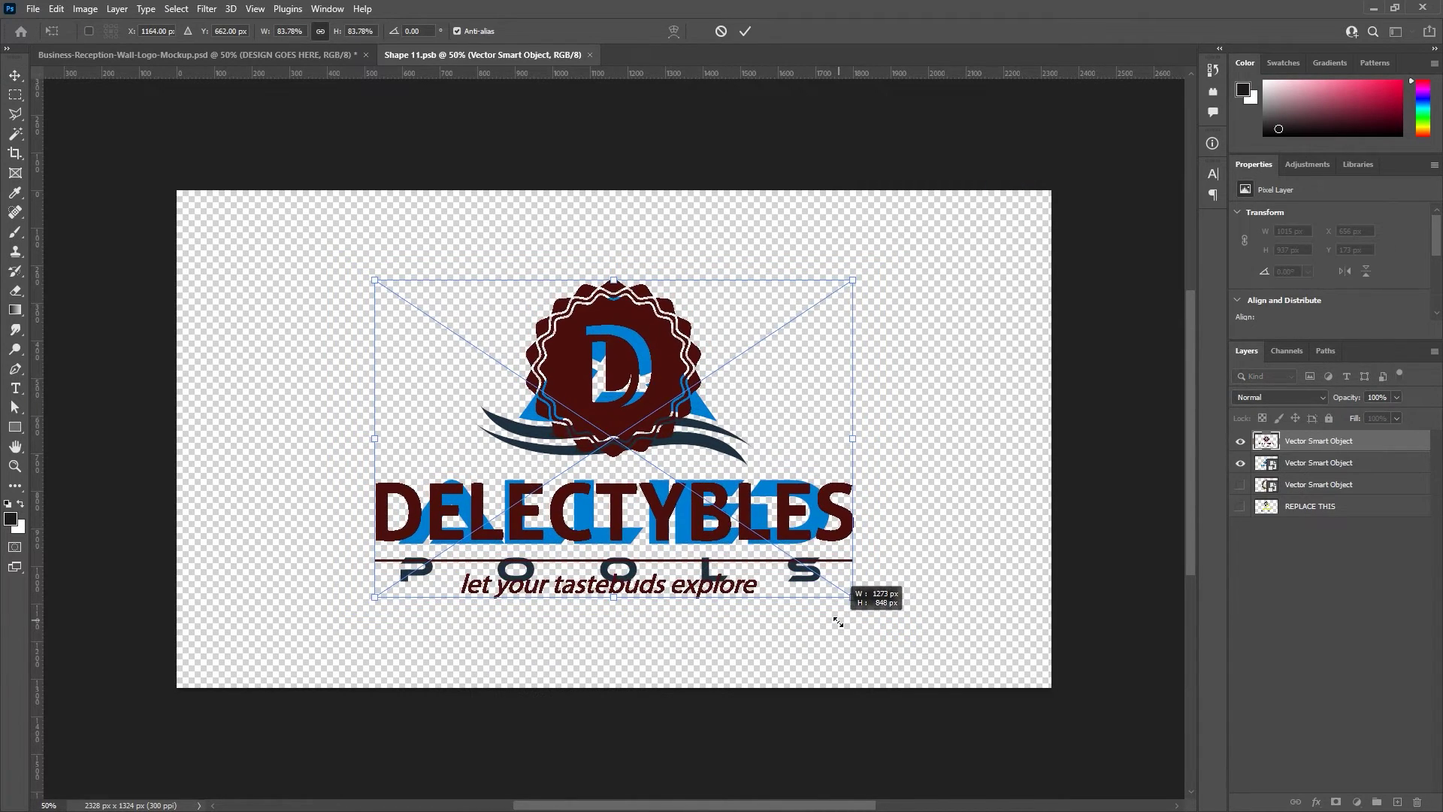
pyautogui.press('Return')
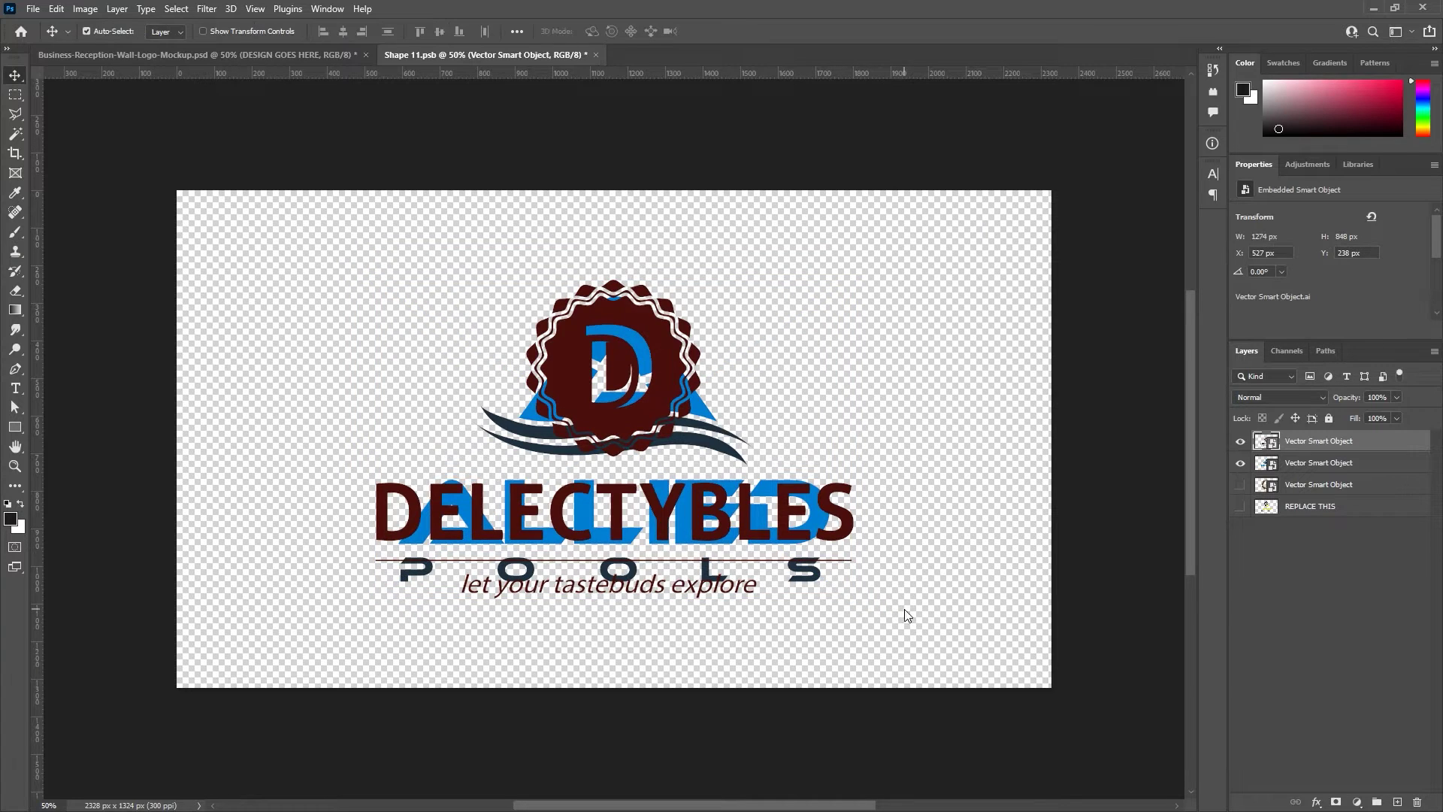
pyautogui.click(1240, 466)
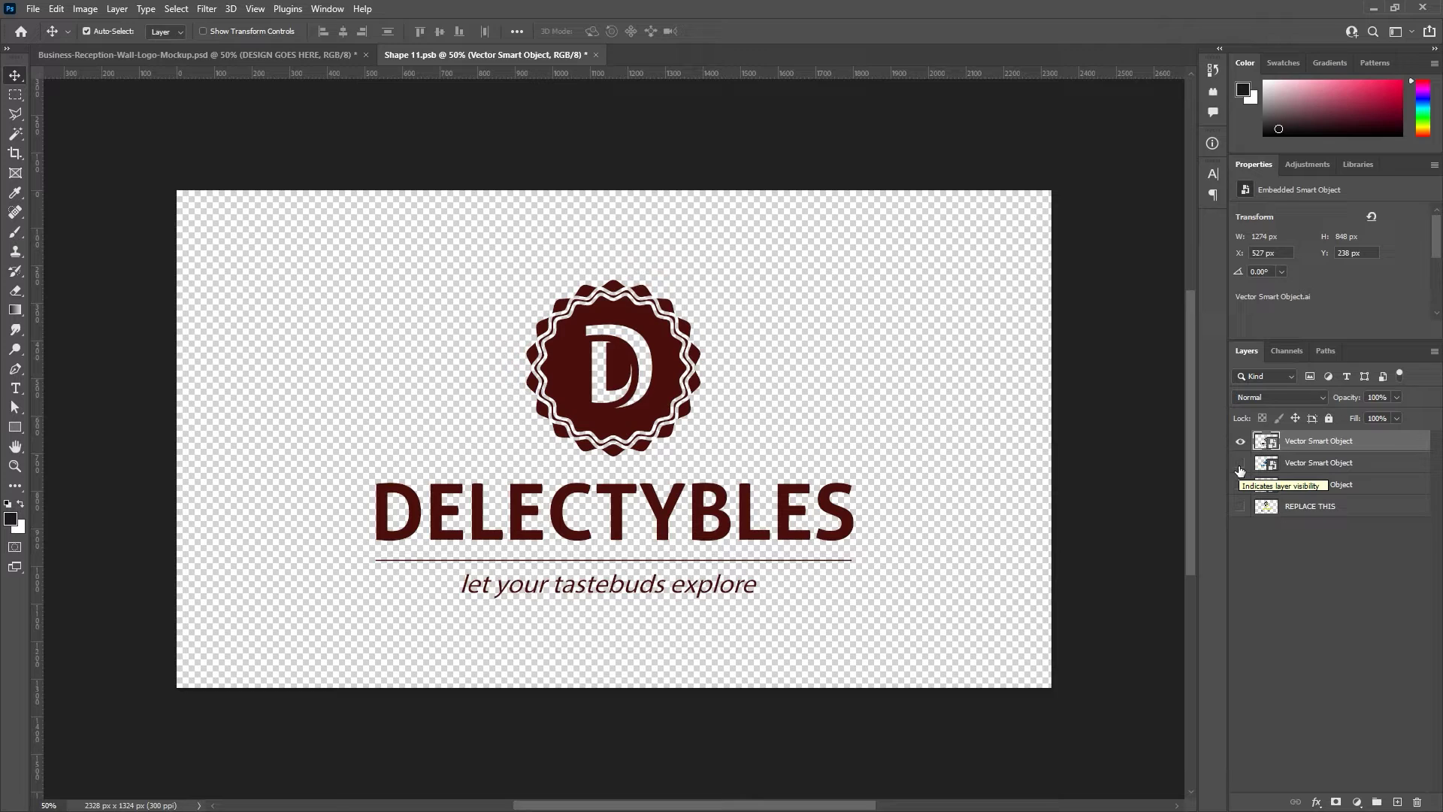
pyautogui.hotkey('ctrl', 's')
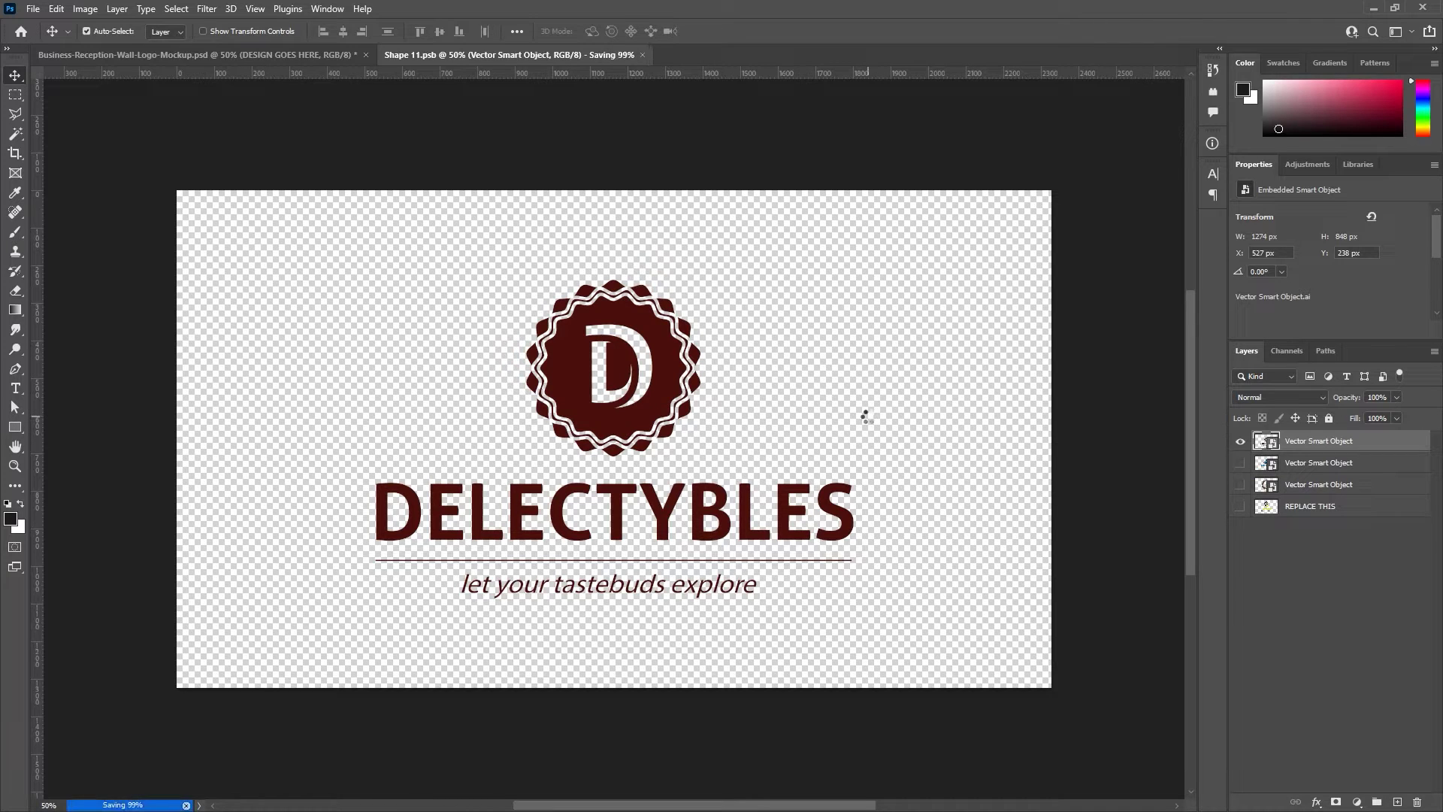
pyautogui.click(590, 55)
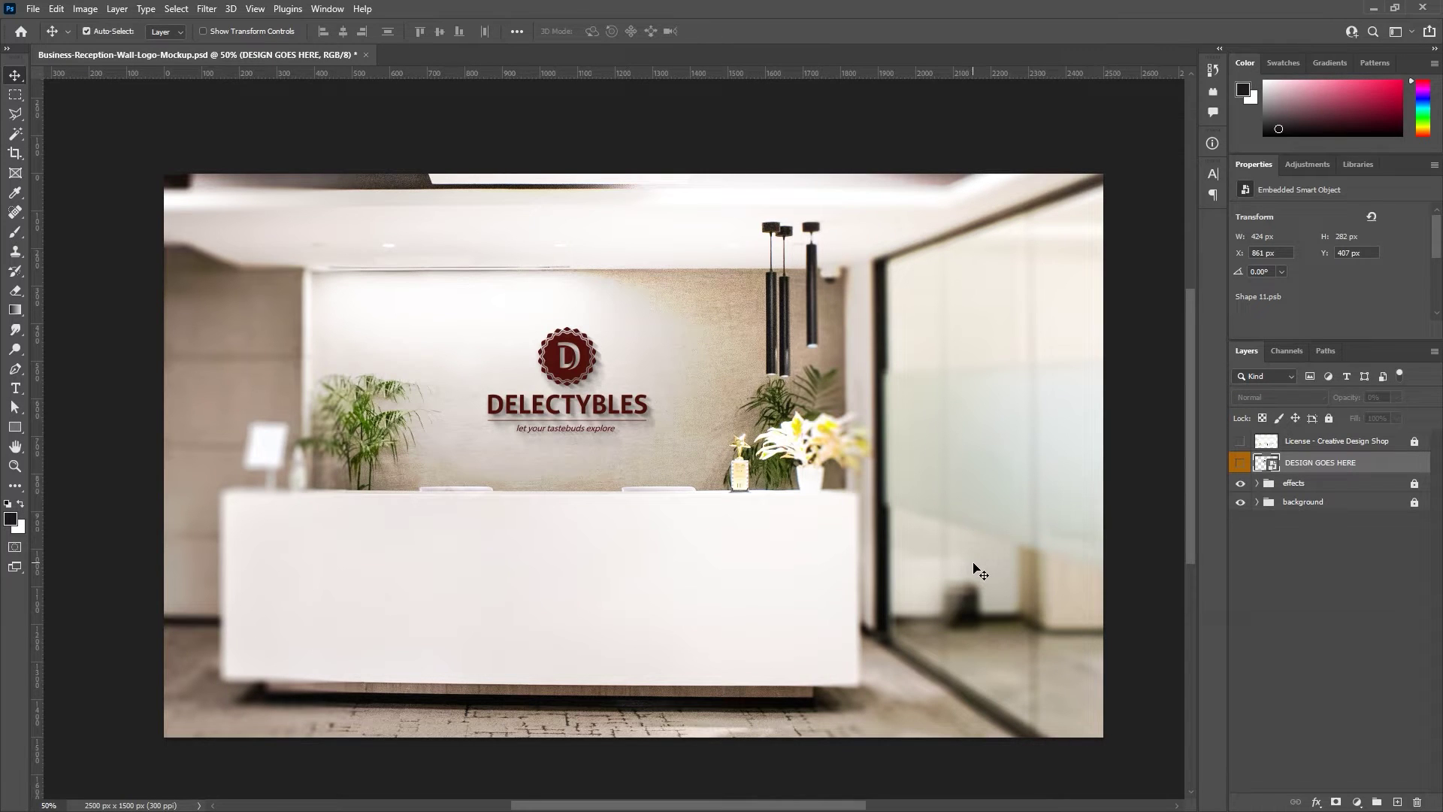
pyautogui.hotkey('ctrl', '-')
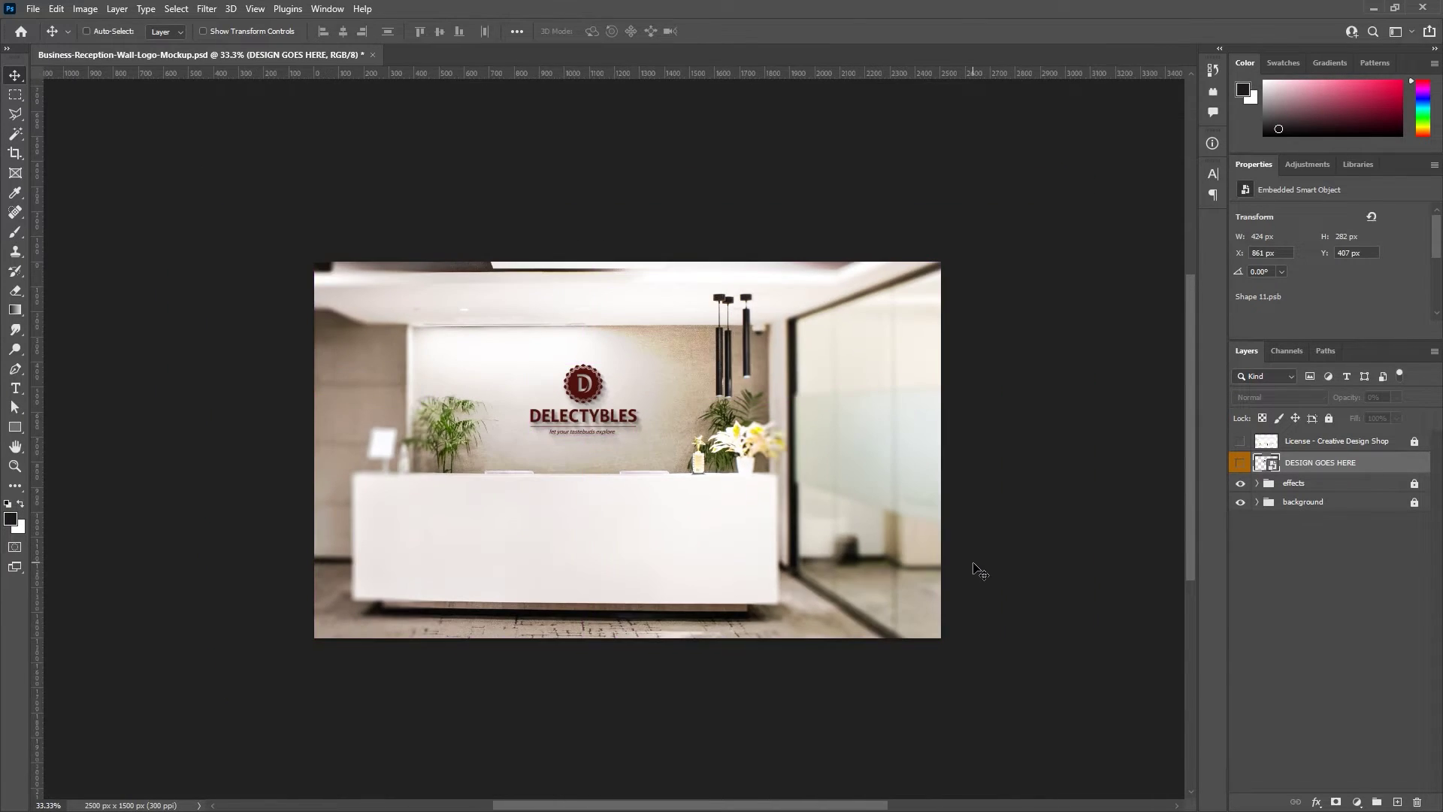
pyautogui.hotkey('ctrl', '+')
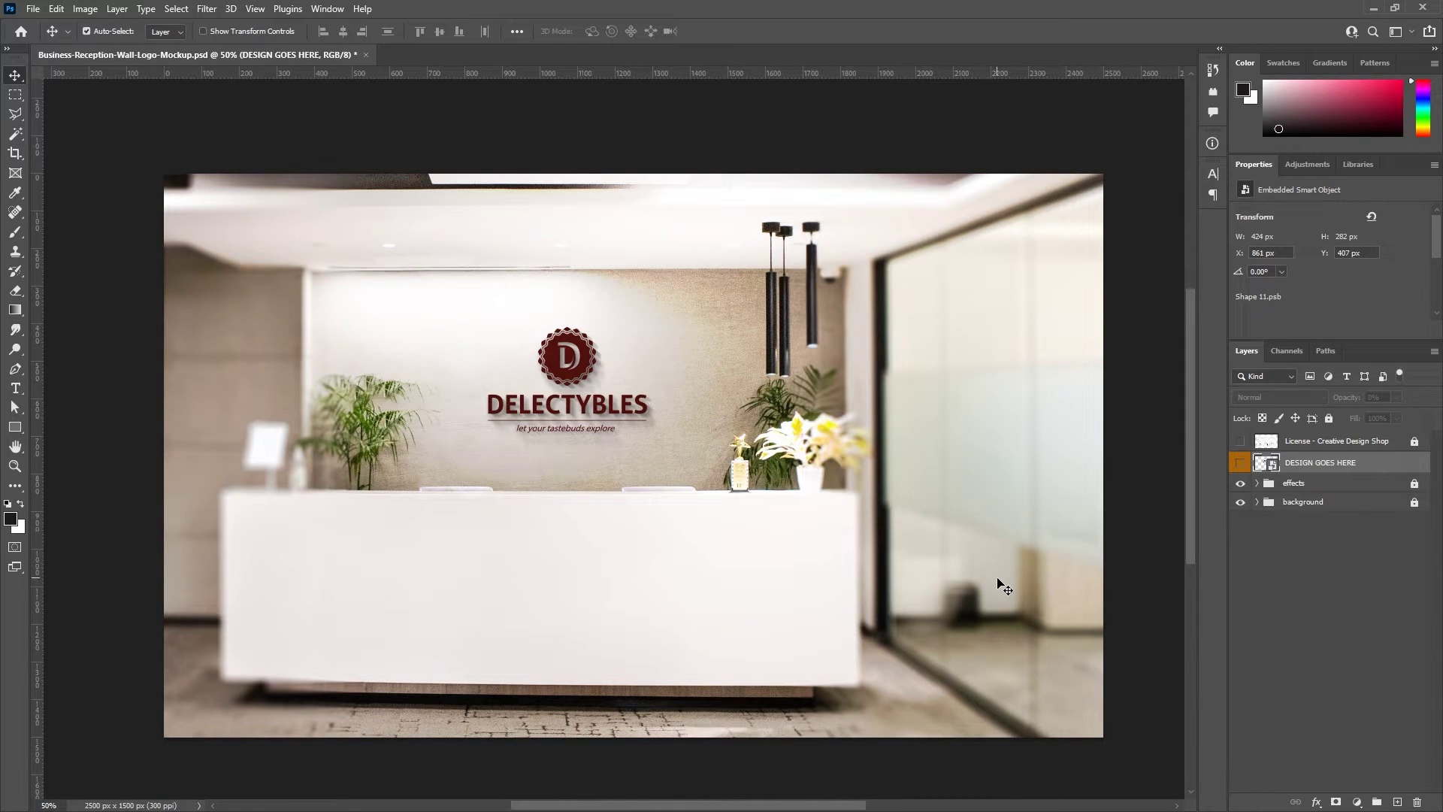
pyautogui.doubleClick(1266, 463)
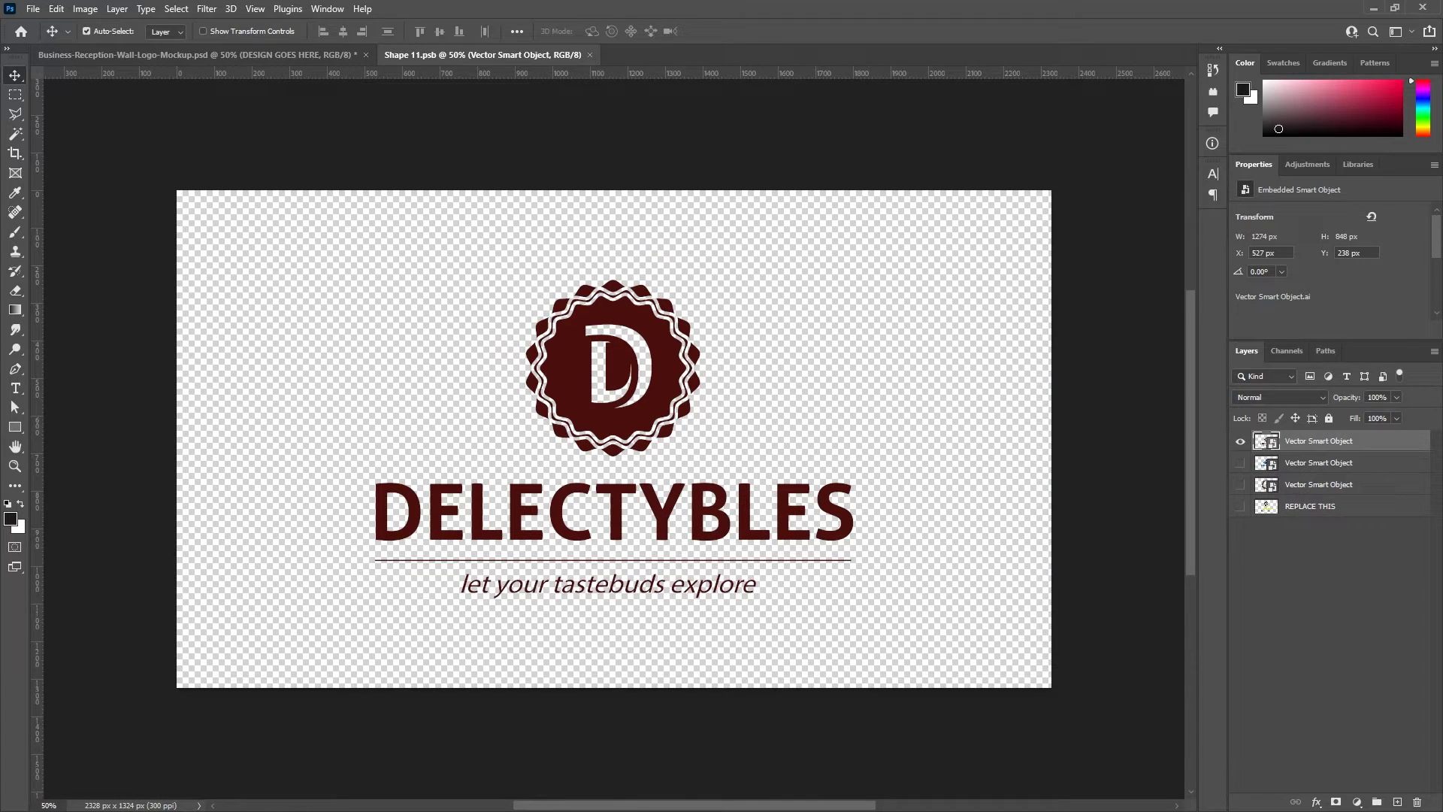
# Step: Paste the CREATIVEALYS logo from the Illustrator sheet into the wall logo contents as a smart object
pyautogui.hotkey('alt', 'Tab')
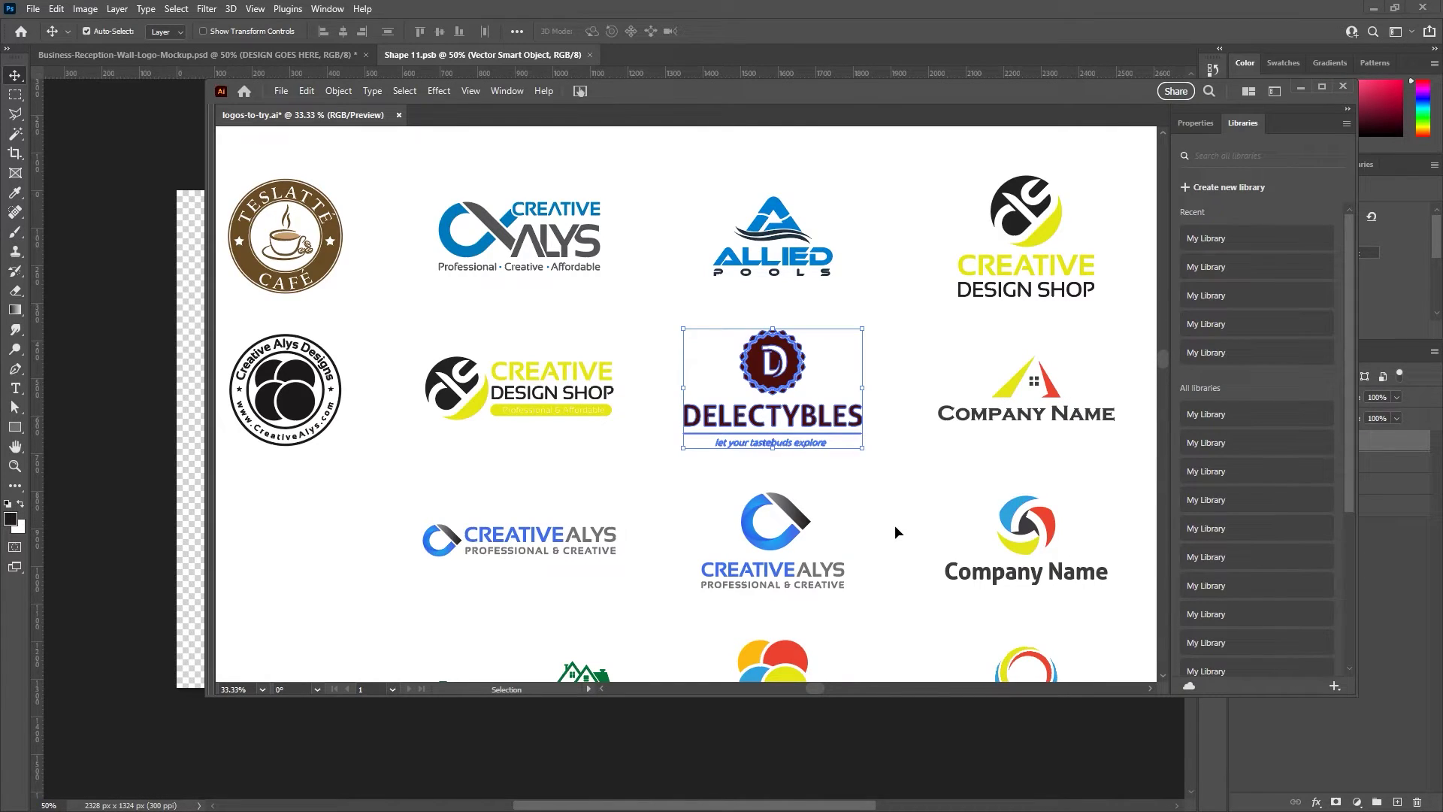
pyautogui.moveTo(846, 563); pyautogui.dragTo(666, 422)
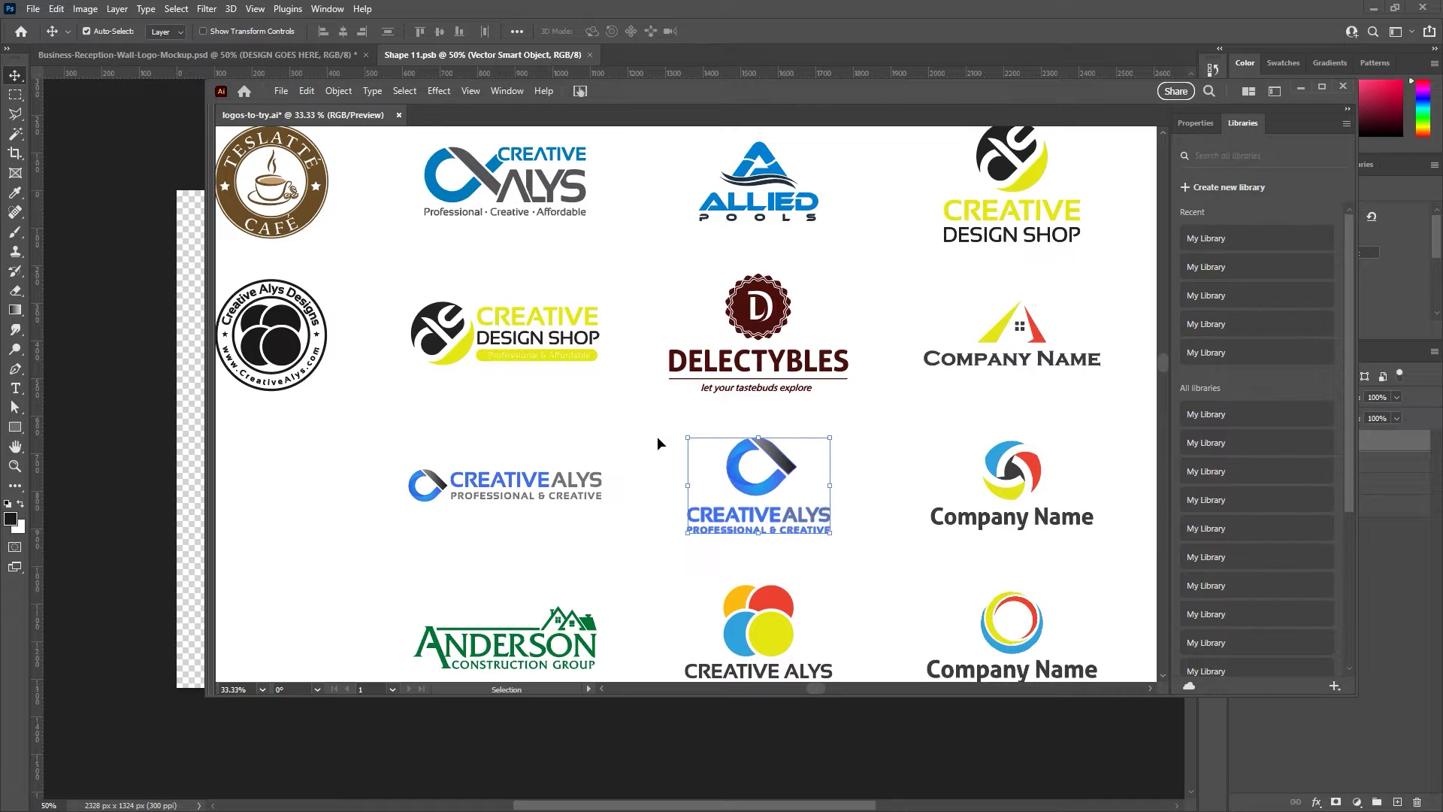
pyautogui.click(157, 291)
pyautogui.hotkey('ctrl', 'v')
pyautogui.click(990, 207)
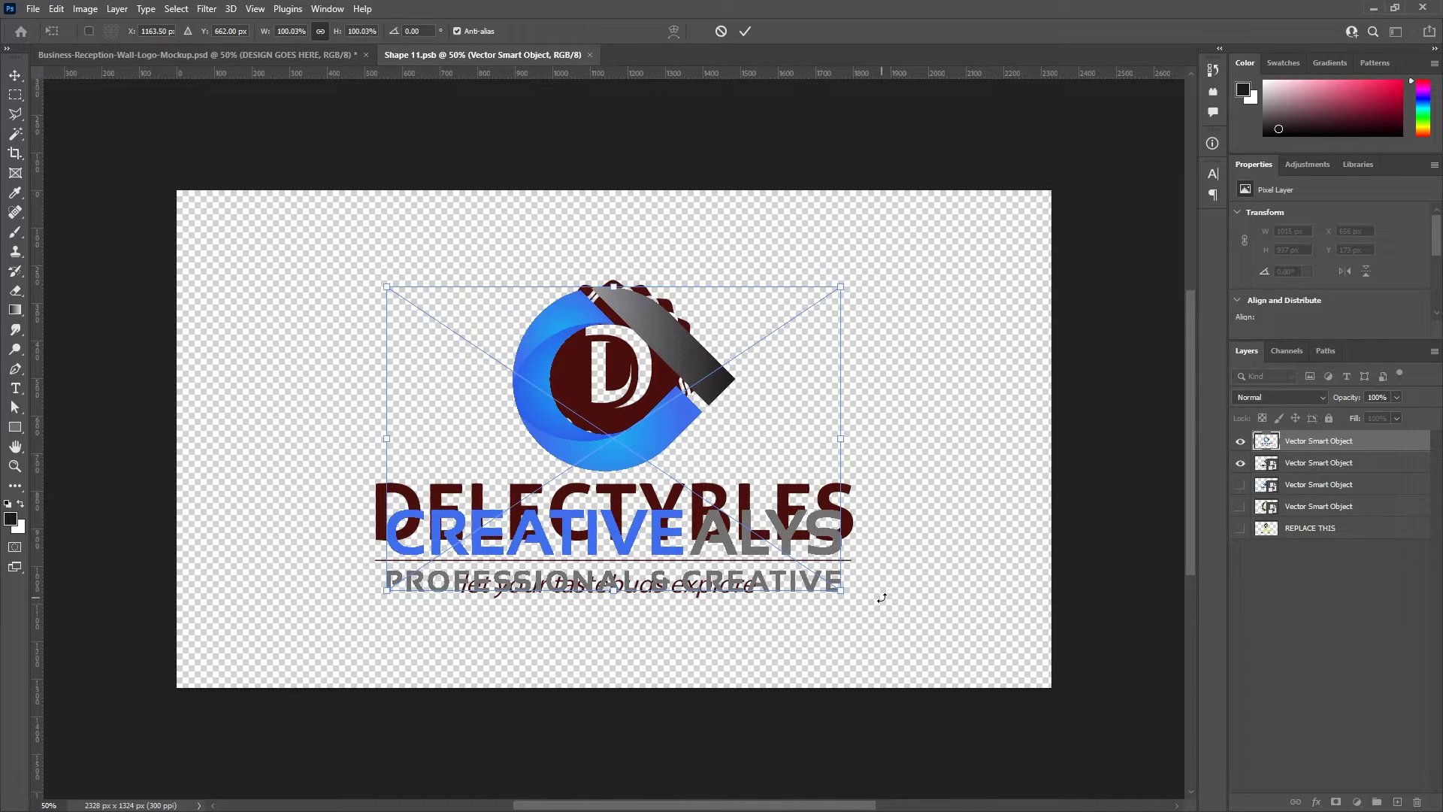
# Step: Place the CREATIVEALYS logo, hide the DELECTYBLES layer, then save and close Shape 11.psb
pyautogui.press('Return')
pyautogui.click(1240, 462)
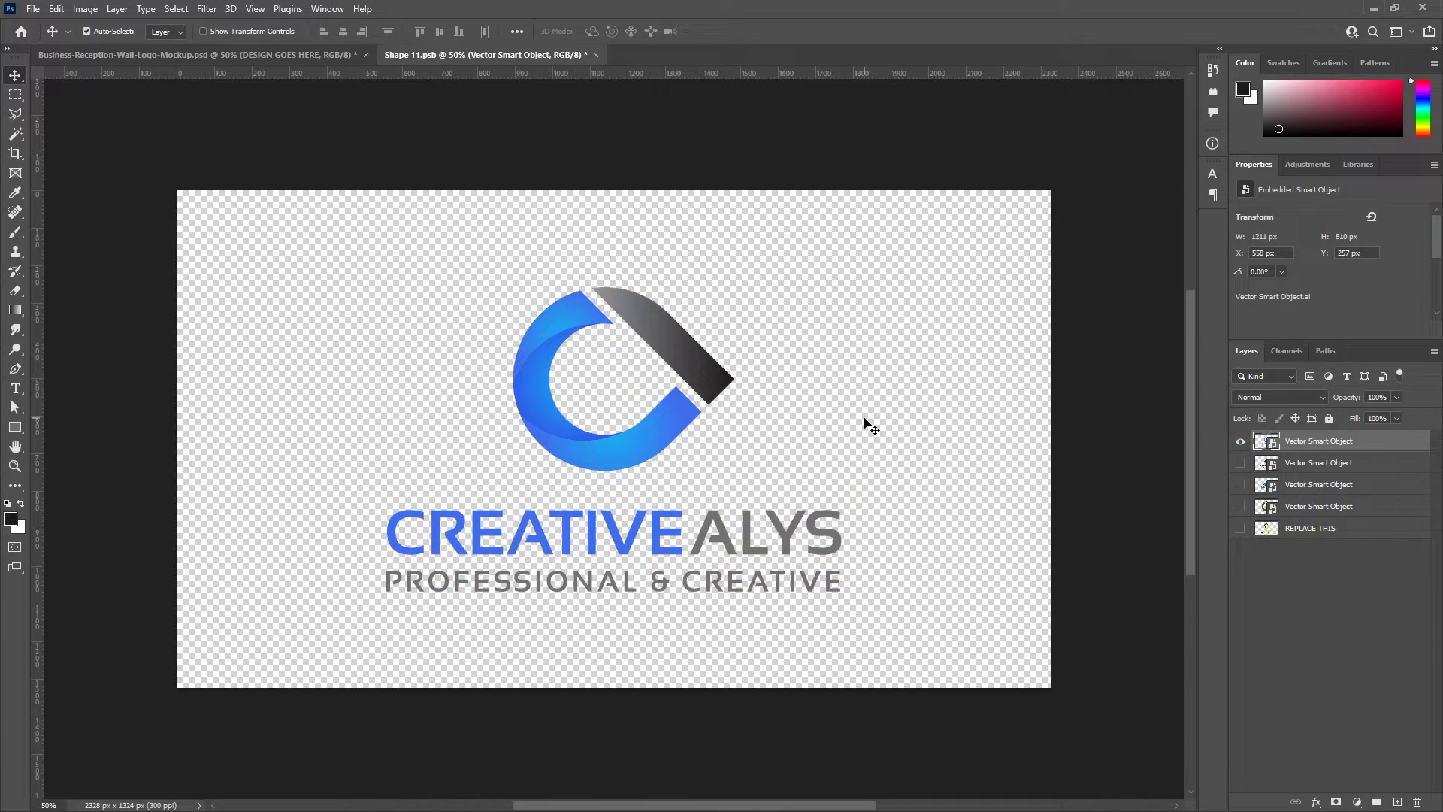
pyautogui.hotkey('ctrl', 's')
pyautogui.hotkey('ctrl', 'w')
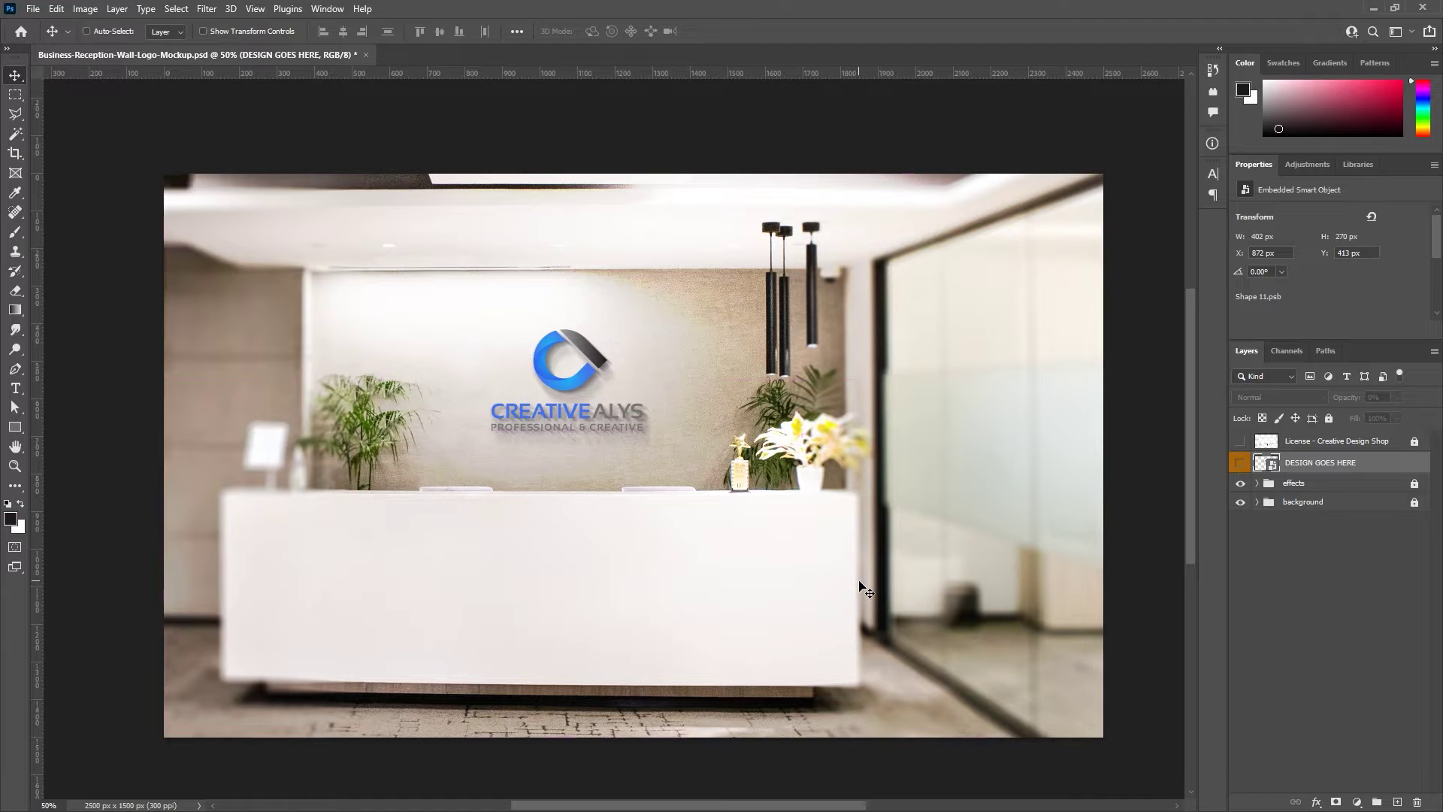
pyautogui.hotkey('ctrl', '-')
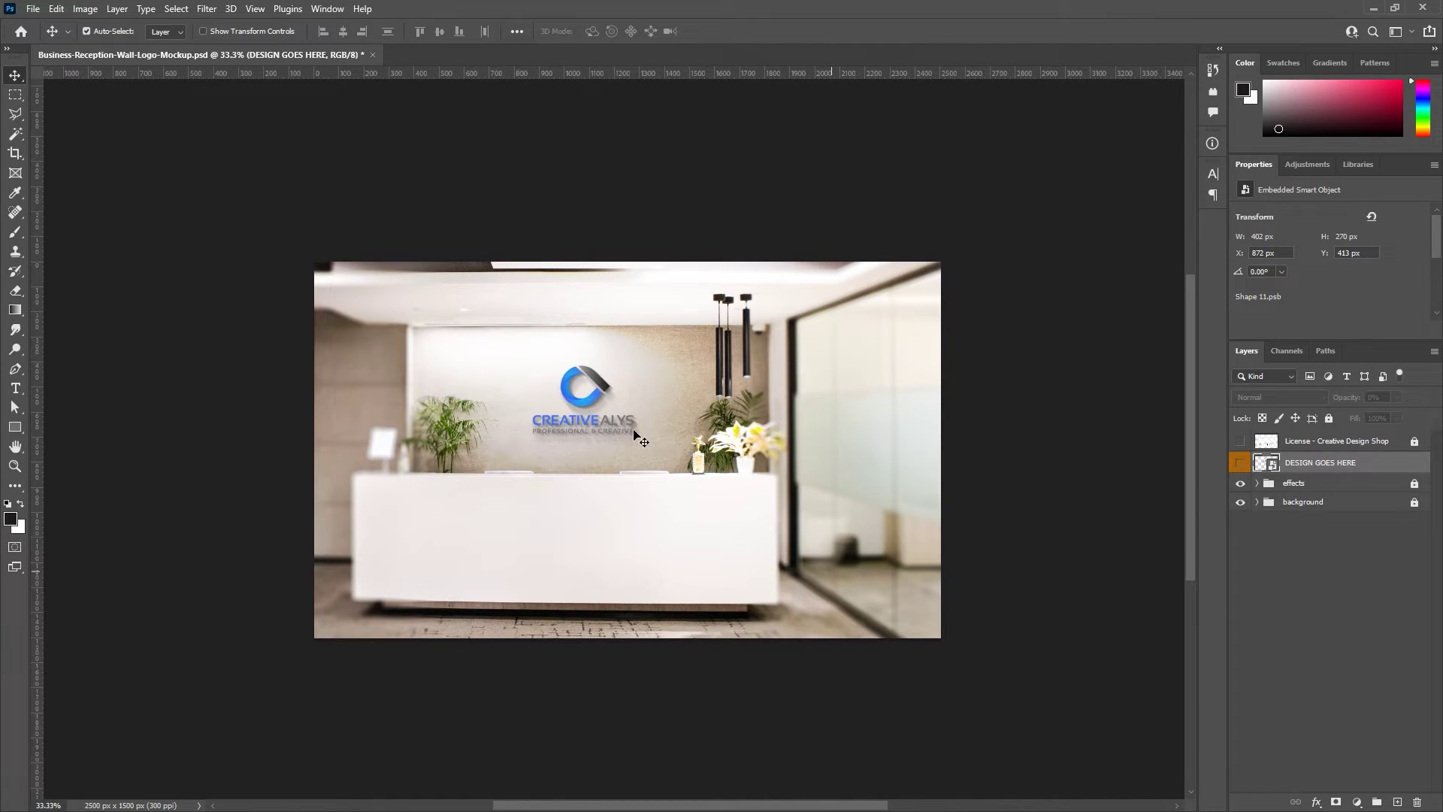
pyautogui.click(586, 394)
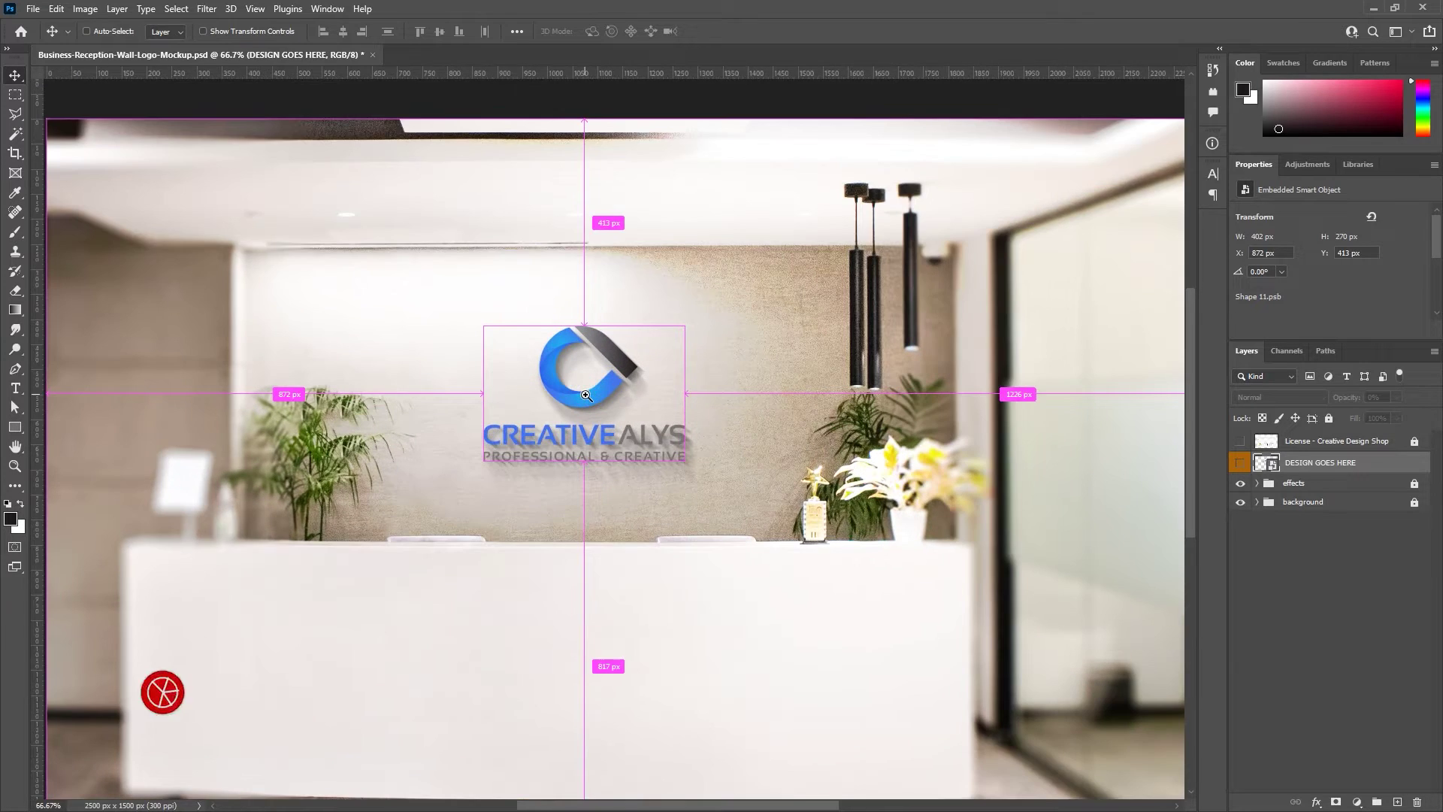
pyautogui.click(586, 394)
pyautogui.click(659, 410)
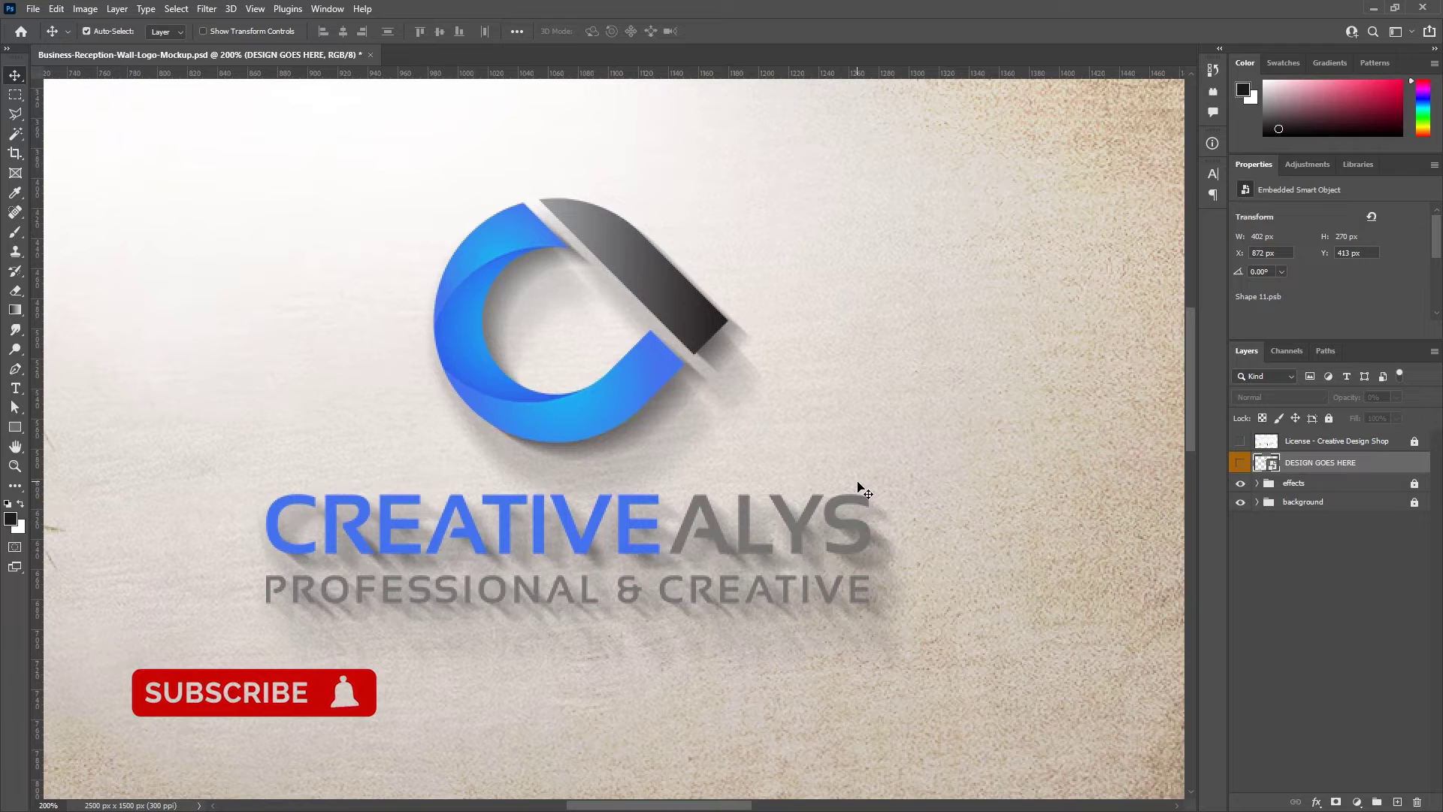
pyautogui.hotkey('ctrl', '-')
pyautogui.hotkey('ctrl', '-')
pyautogui.hotkey('ctrl', '-')
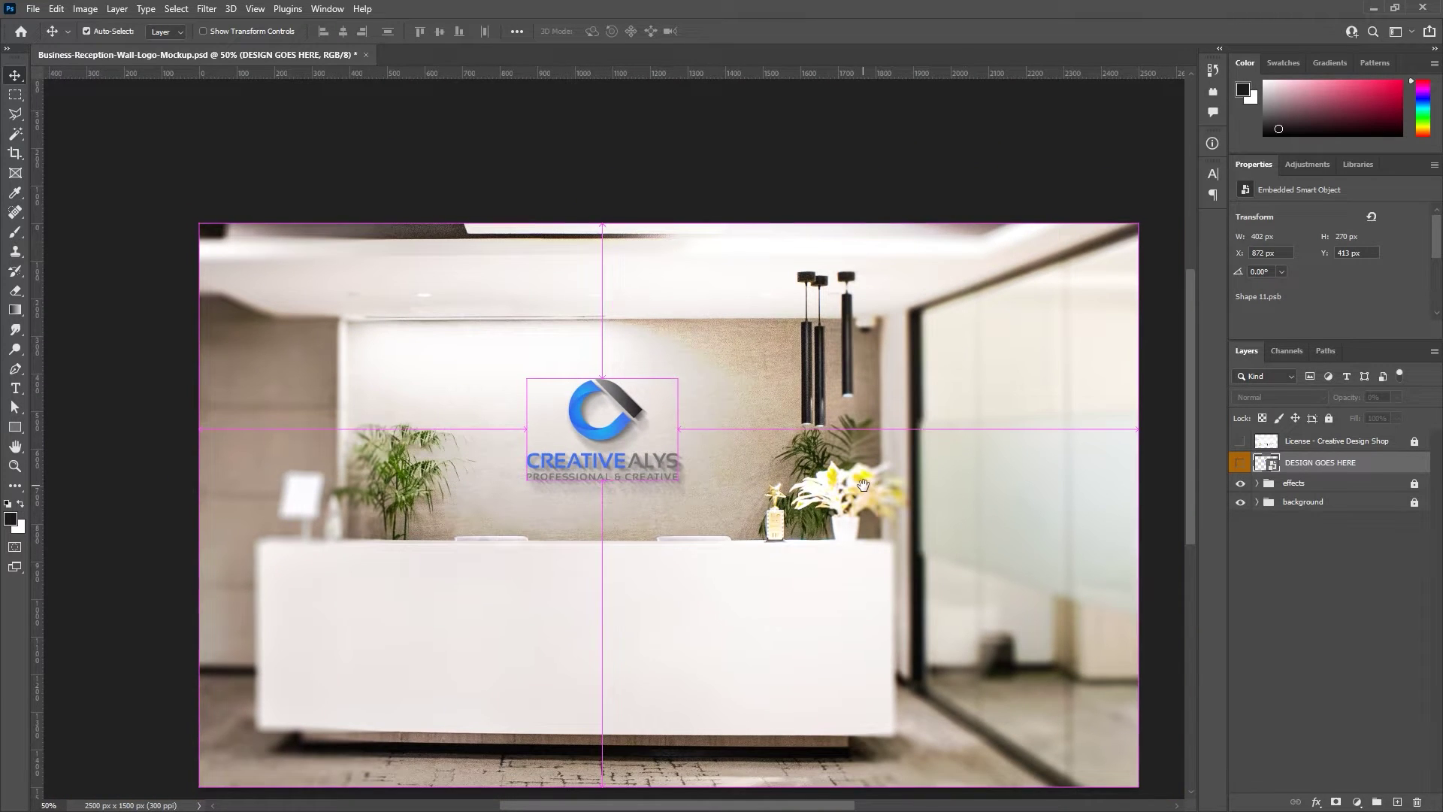
pyautogui.moveTo(863, 485); pyautogui.dragTo(835, 405)
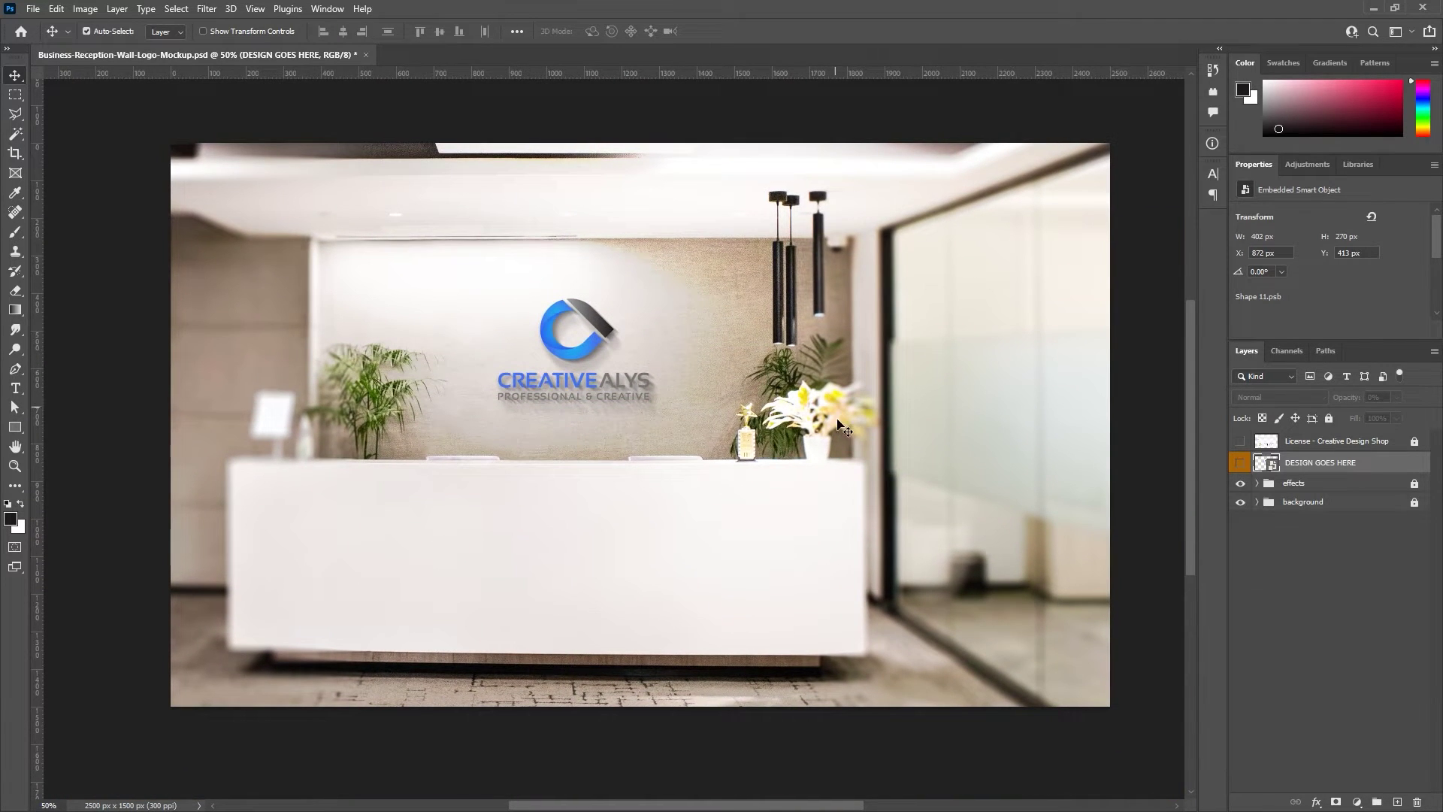
# Step: Paste the green Anderson Construction Group logo from Illustrator into Shape 11 as a smart object
pyautogui.doubleClick(1272, 471)
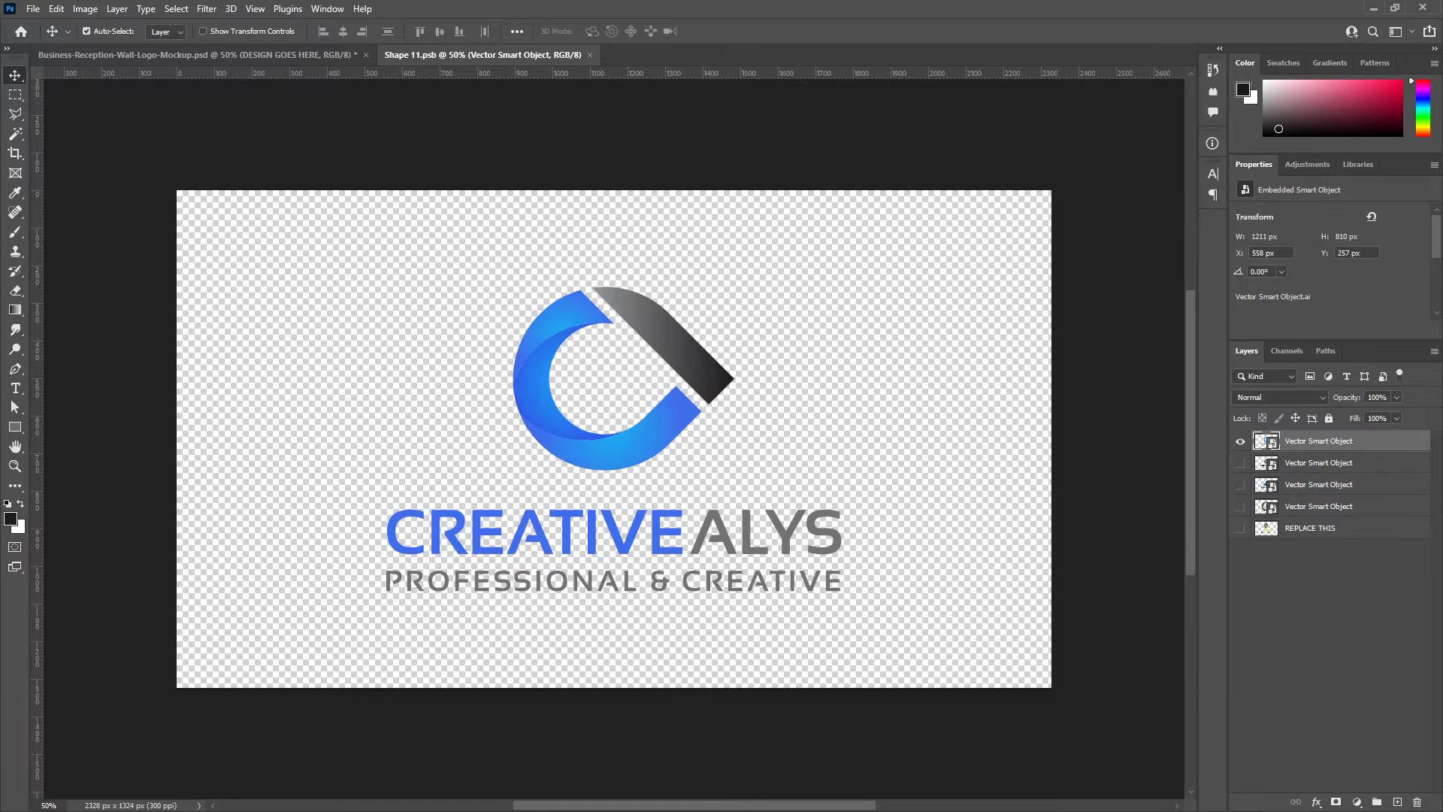
pyautogui.hotkey('alt', 'Tab')
pyautogui.click(846, 570)
pyautogui.moveTo(846, 570); pyautogui.dragTo(925, 439)
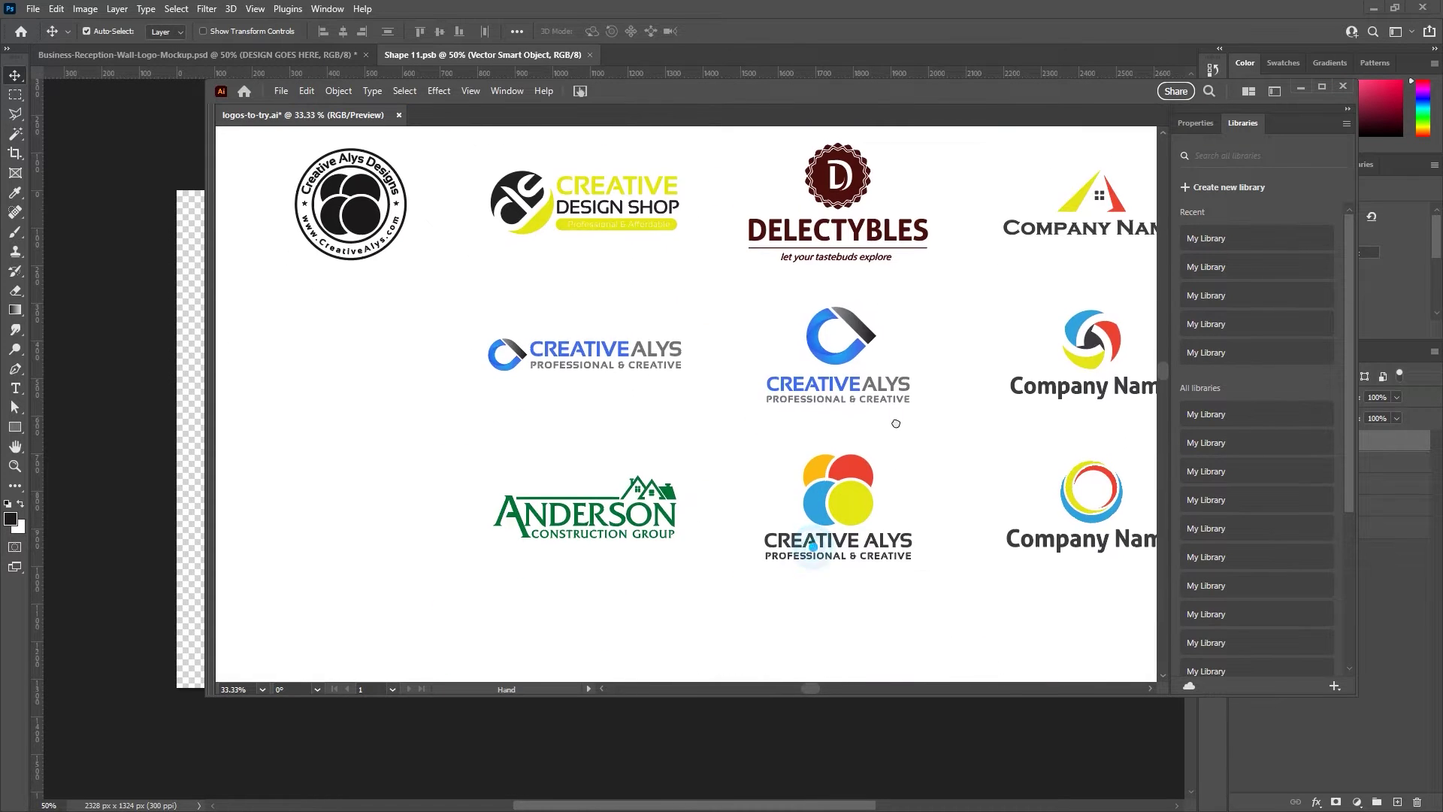
pyautogui.moveTo(695, 579); pyautogui.dragTo(448, 455)
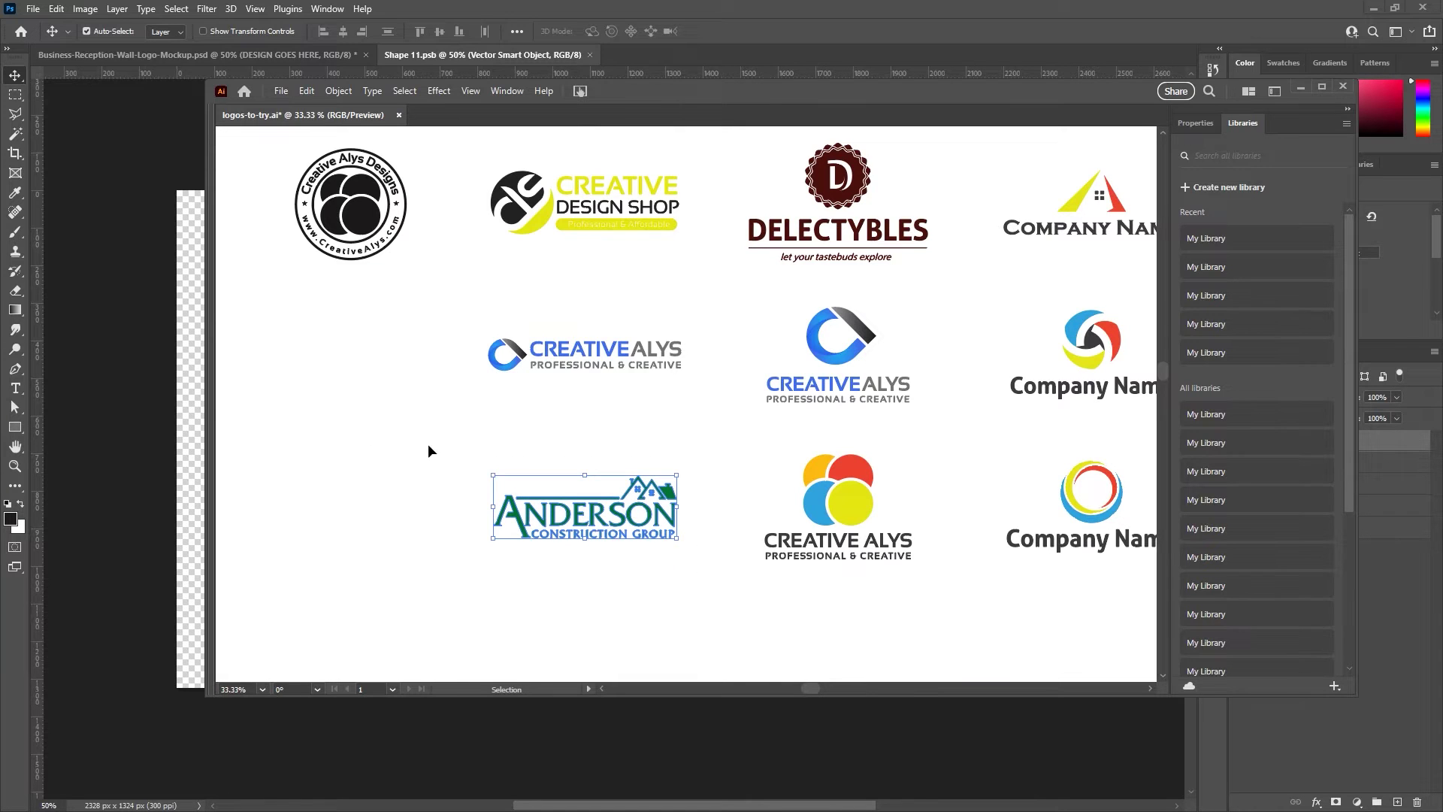
pyautogui.click(189, 404)
pyautogui.hotkey('ctrl', 'v')
pyautogui.click(996, 206)
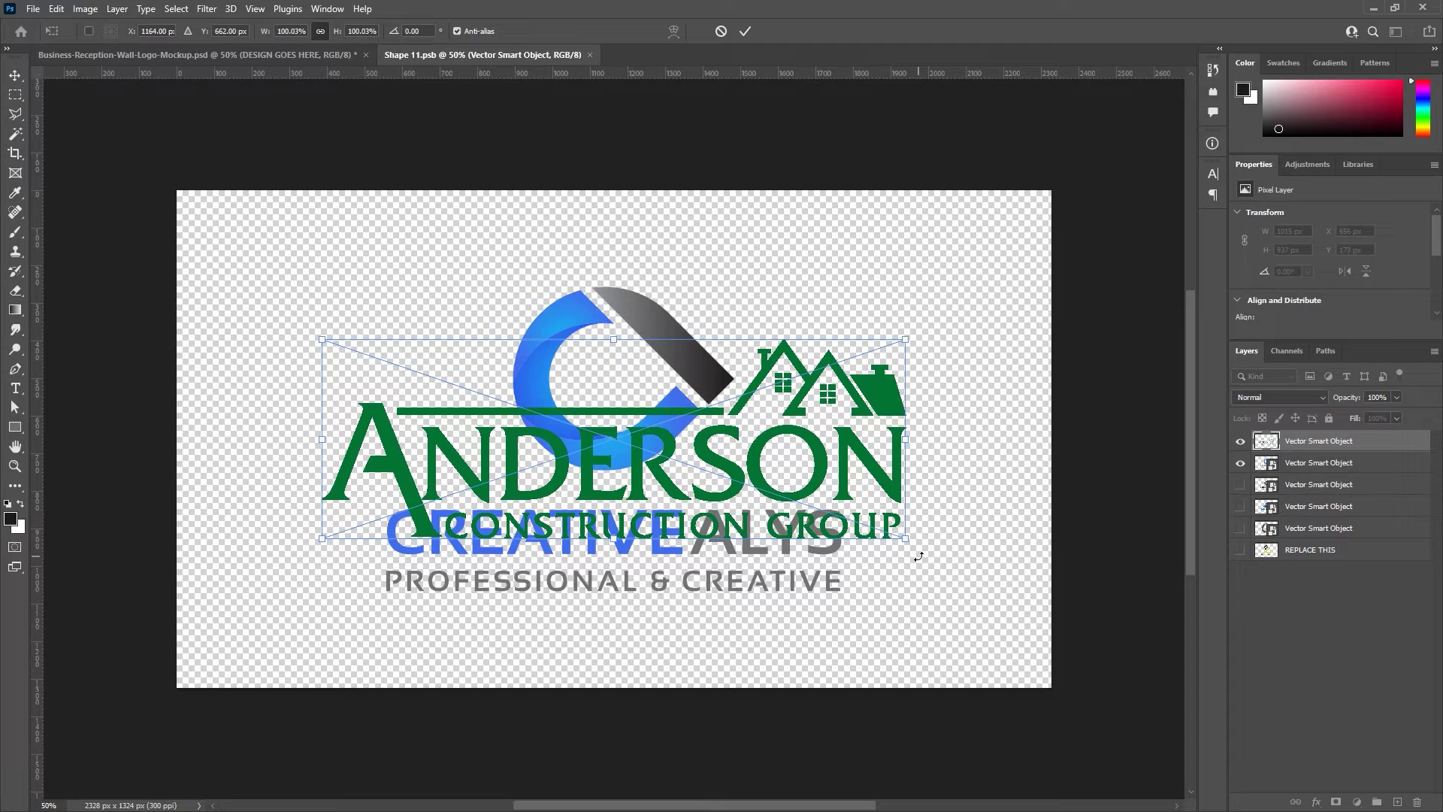
# Step: Move the Anderson logo up about 41 px, hide the CREATIVEALYS layer, and save
pyautogui.moveTo(889, 492); pyautogui.dragTo(894, 456)
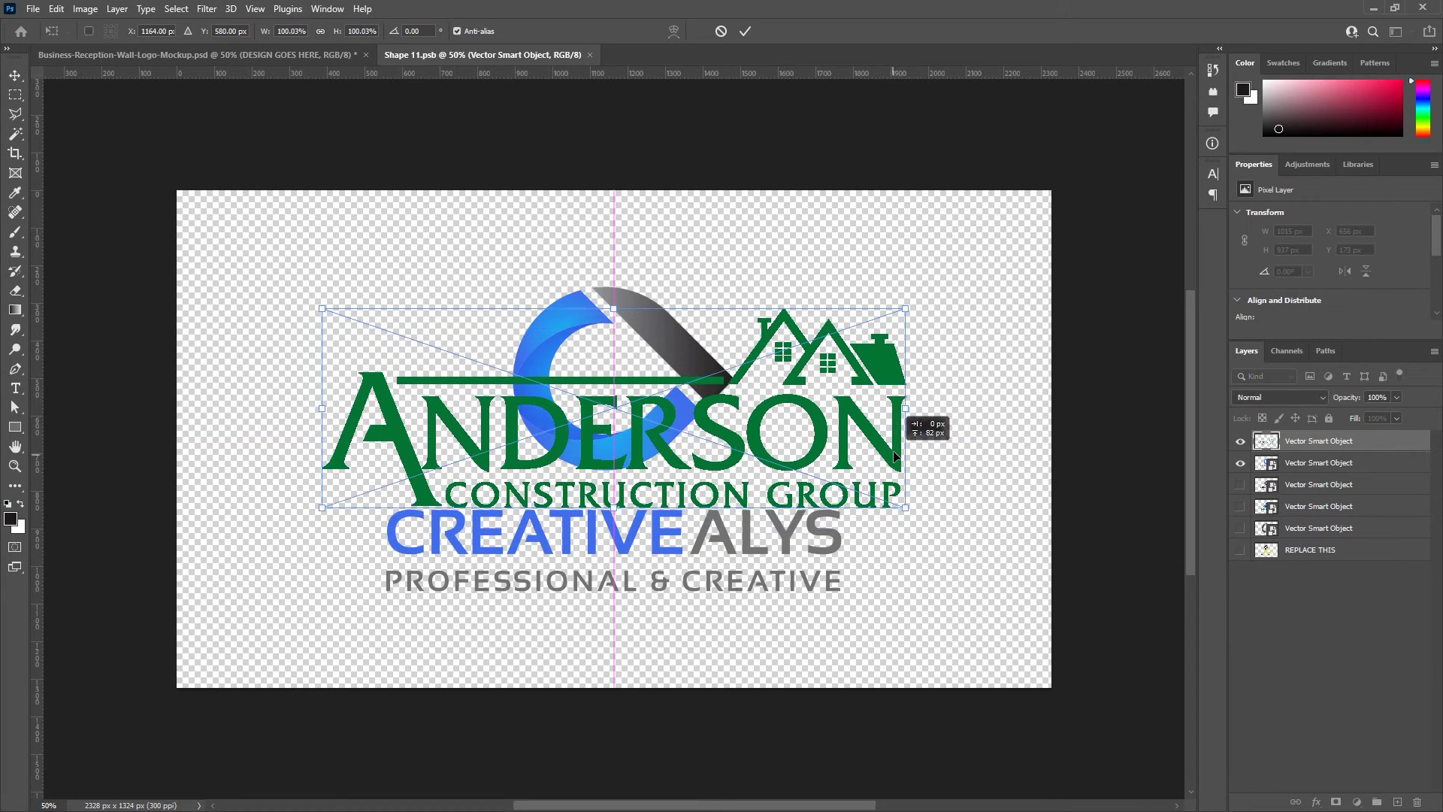
pyautogui.press('Return')
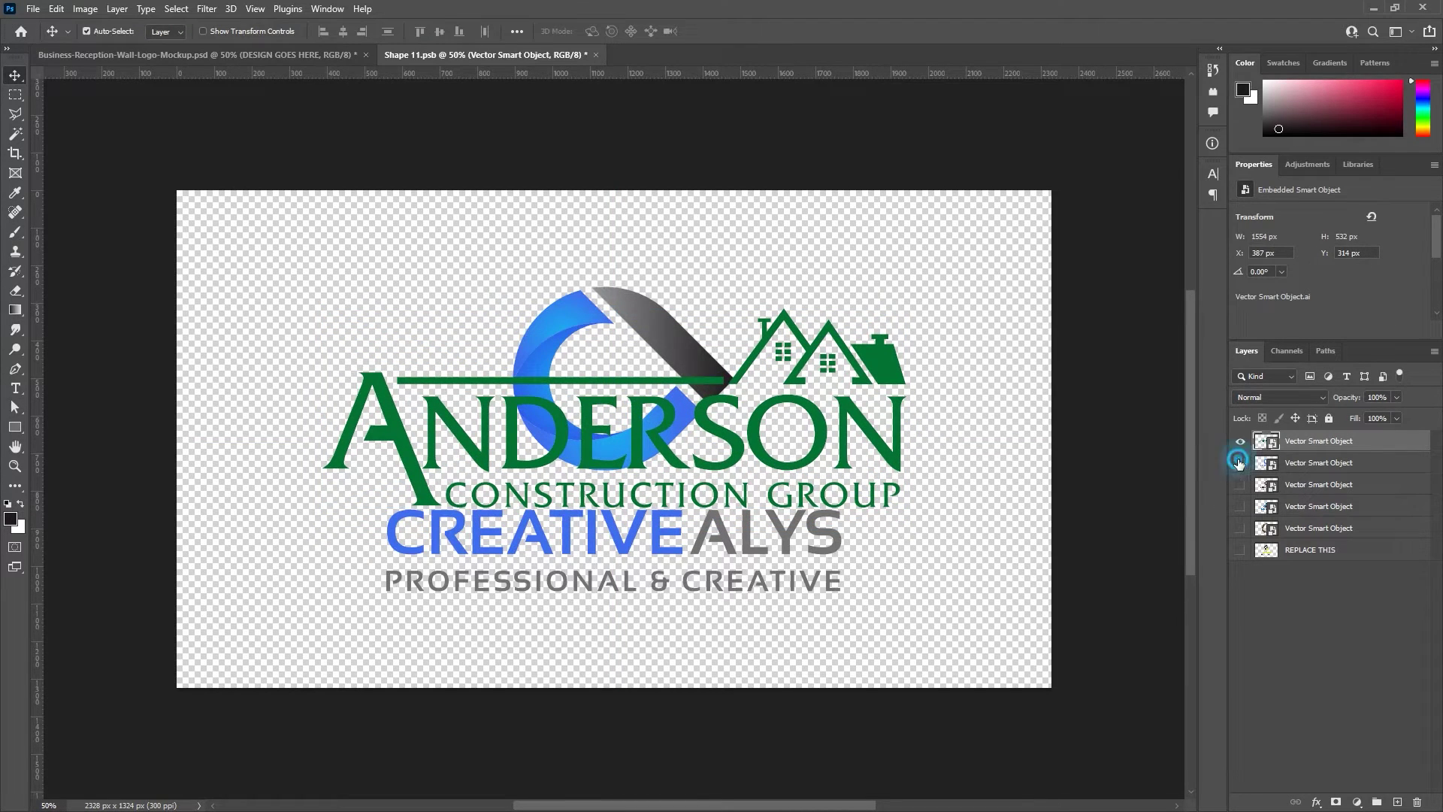
pyautogui.click(1239, 462)
pyautogui.hotkey('ctrl', 's')
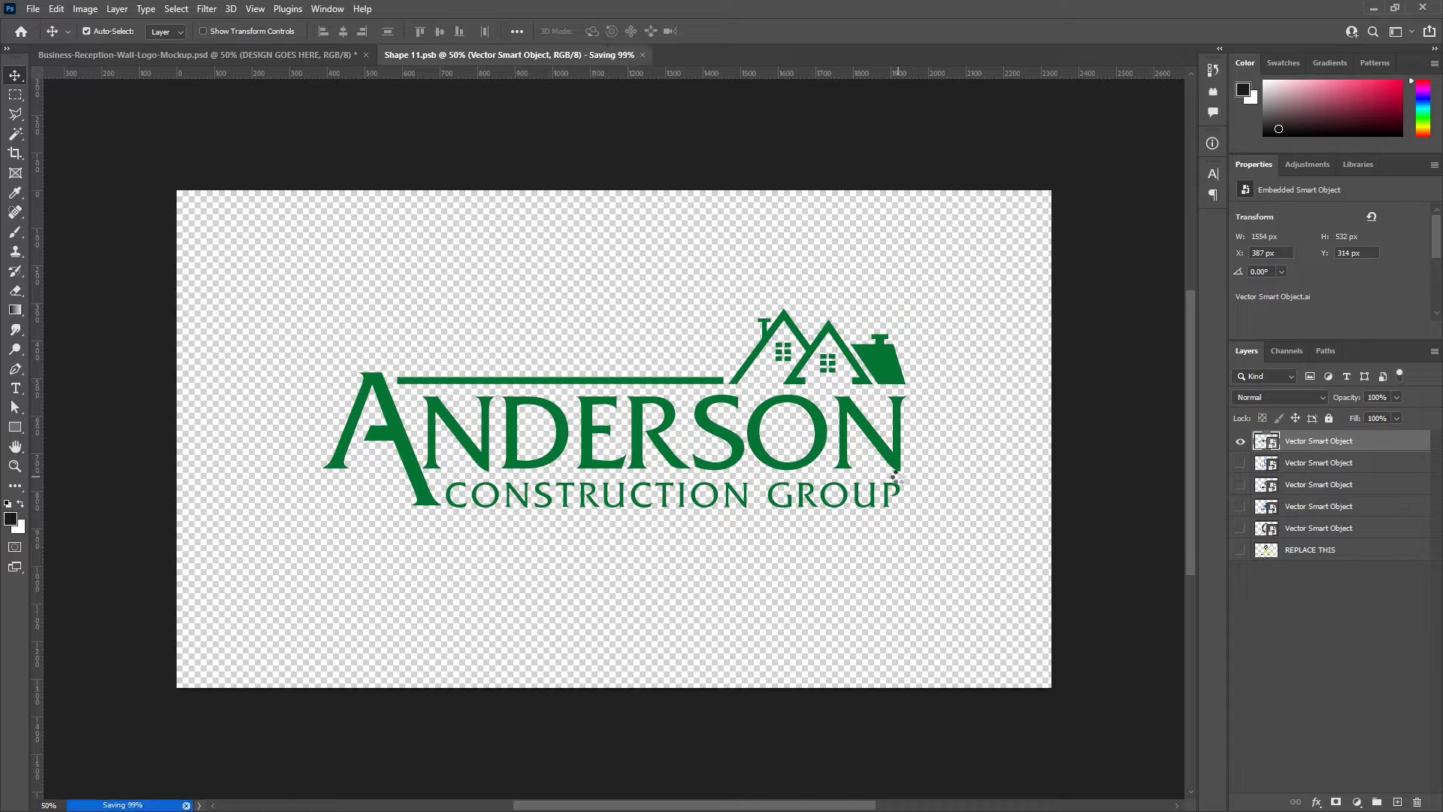
pyautogui.click(592, 55)
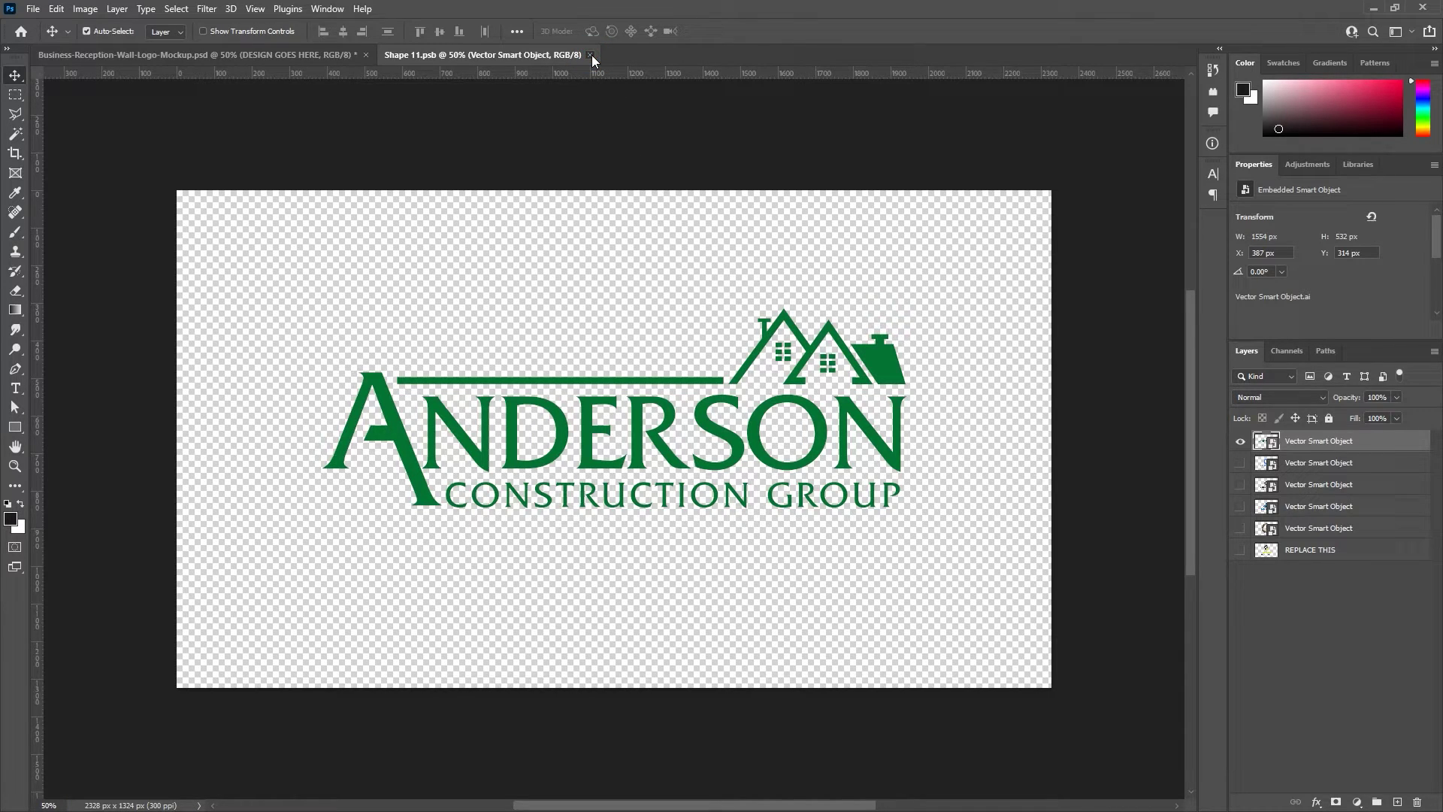
pyautogui.click(592, 56)
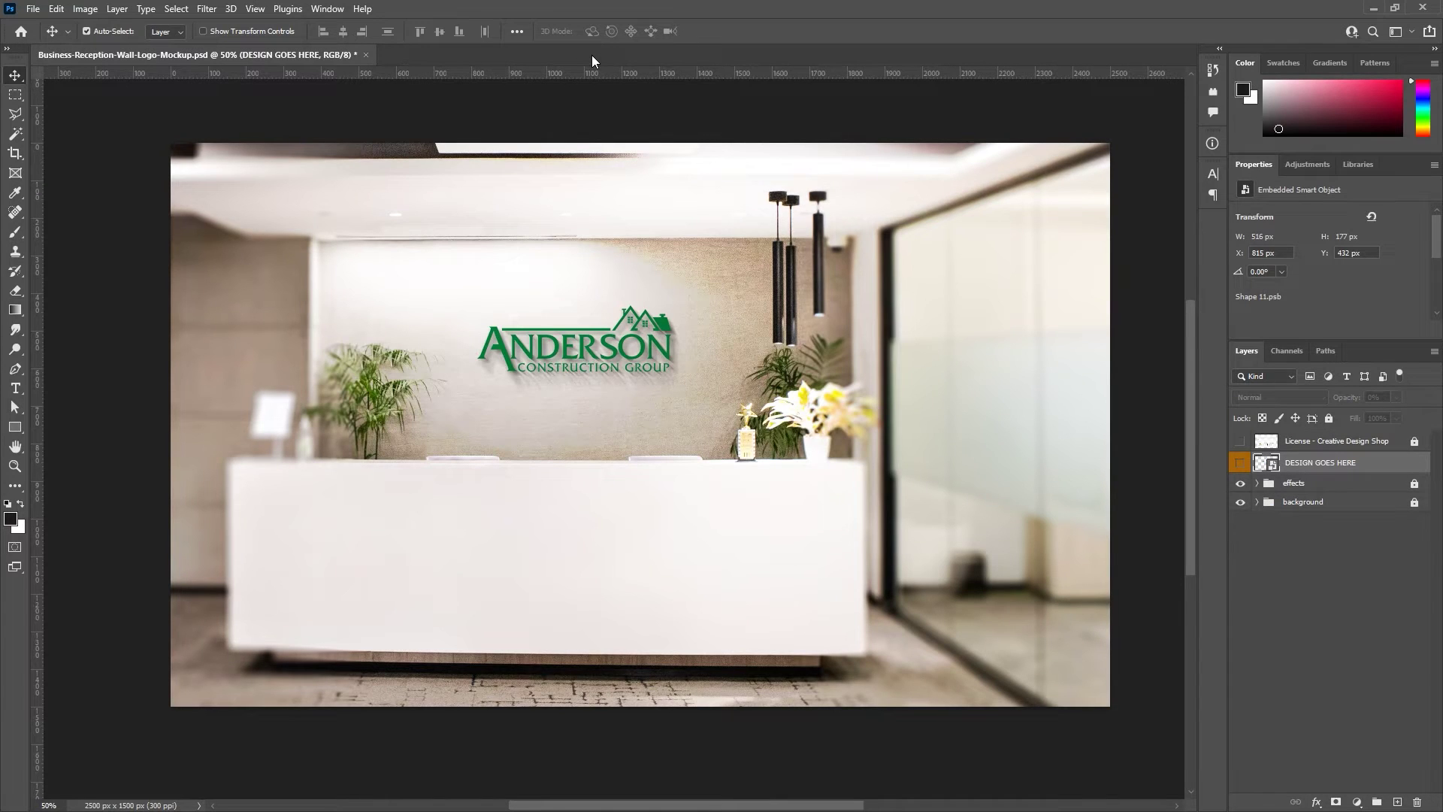
pyautogui.scroll(3, 840, 507)
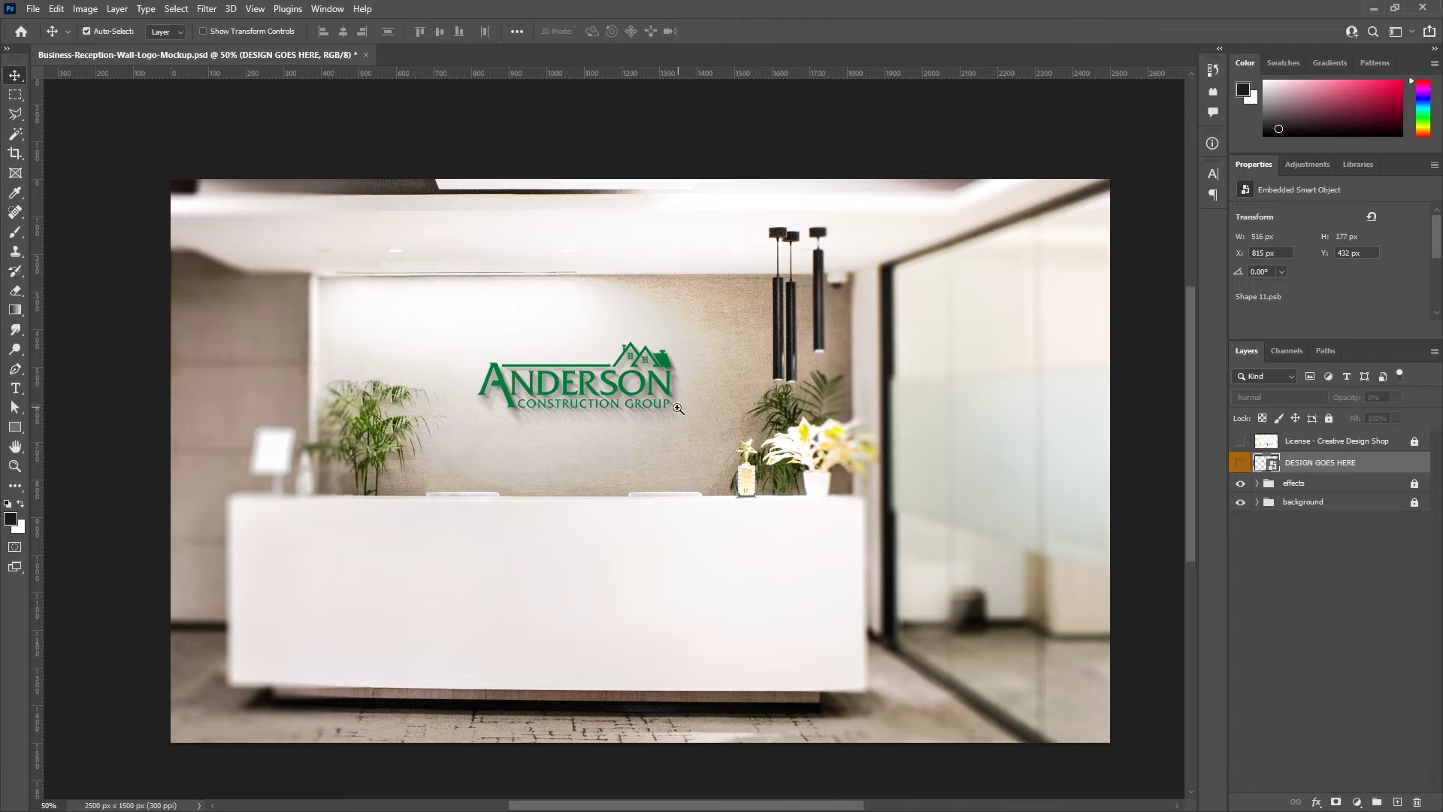
pyautogui.hotkey('ctrl', 'space')
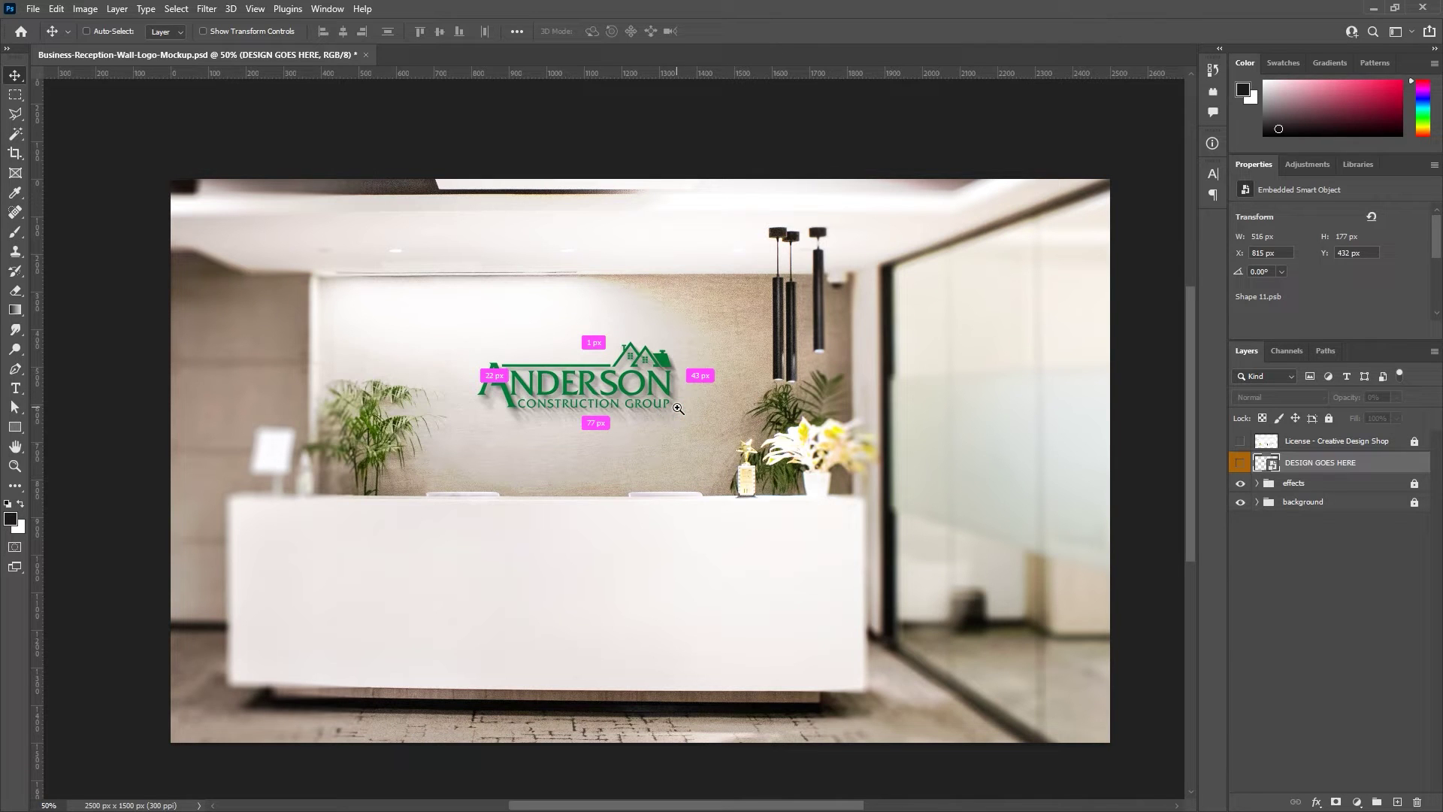
pyautogui.click(677, 408)
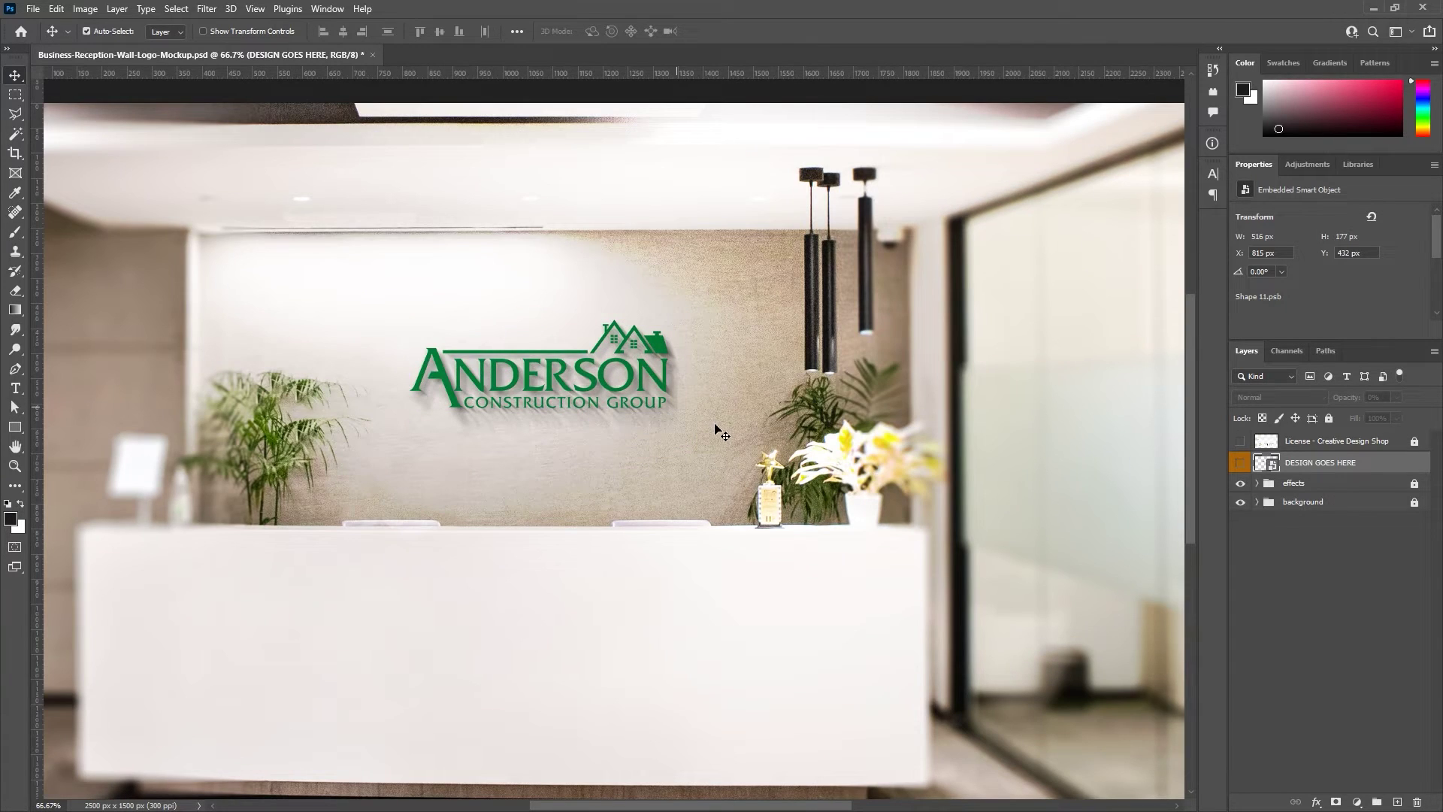
pyautogui.hotkey('ctrl', '-')
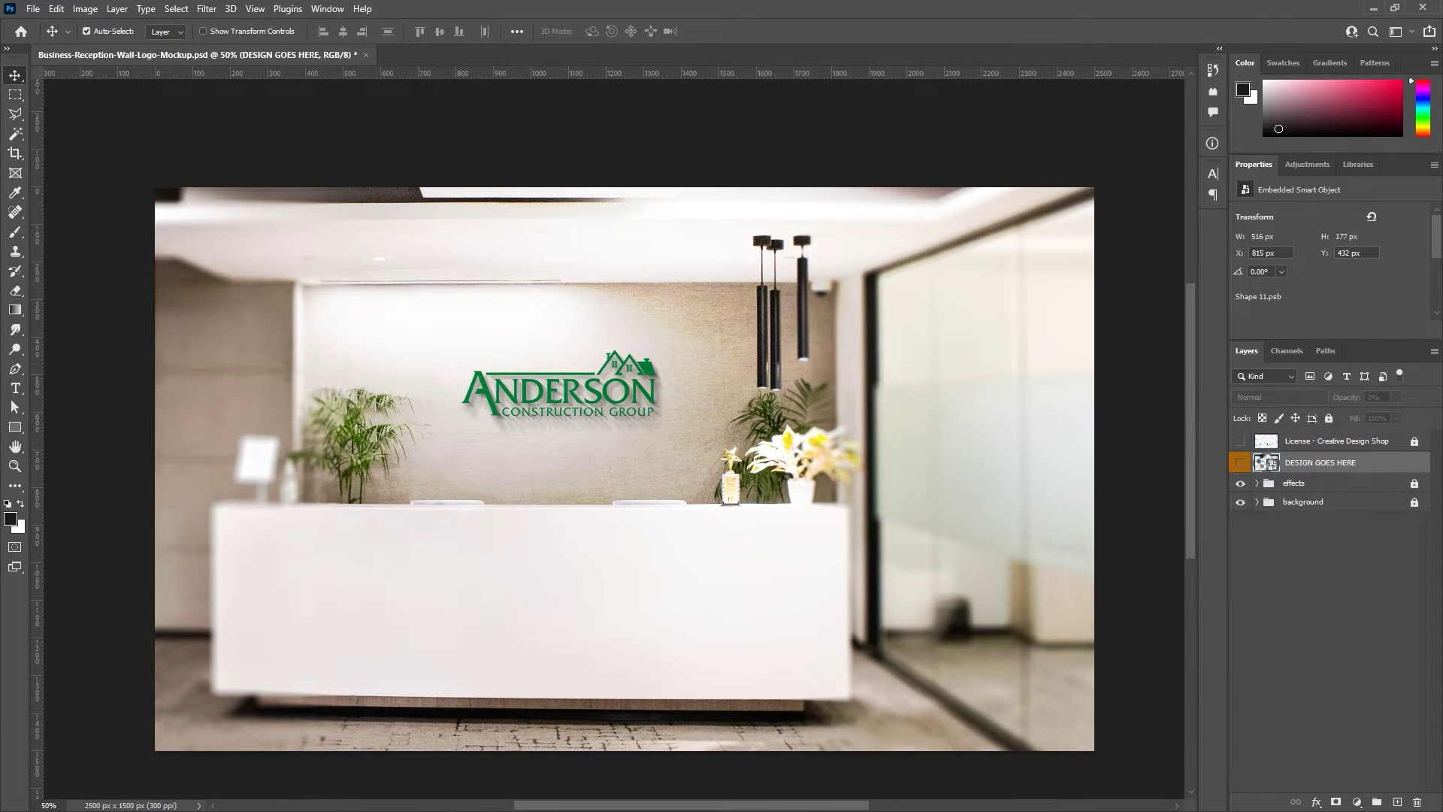
pyautogui.doubleClick(1266, 462)
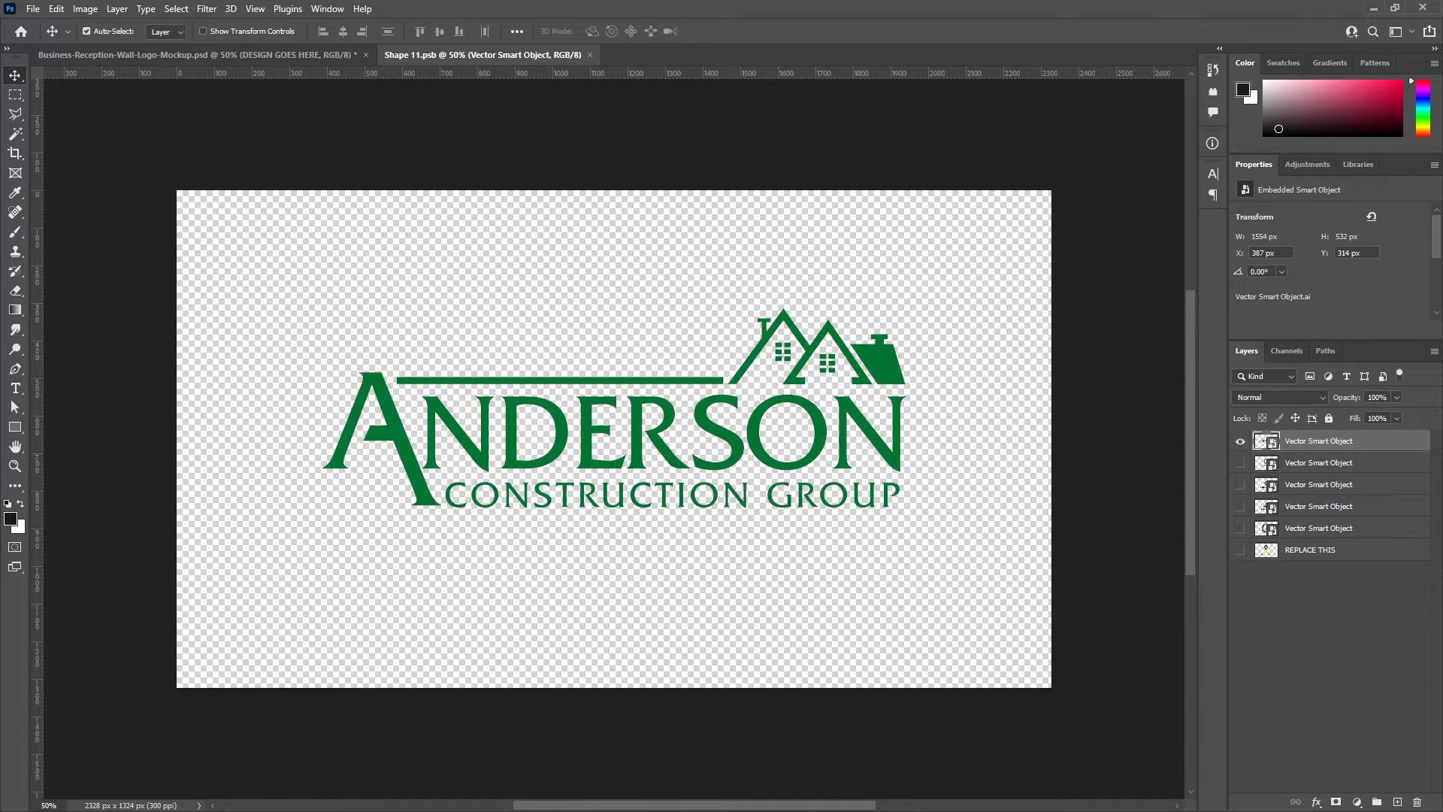
# Step: Paste the multicolour CREATIVE ALYS logo from the Illustrator sheet into Shape 11 as a smart object
pyautogui.hotkey('alt', 'Tab')
pyautogui.click(966, 608)
pyautogui.moveTo(954, 579)
pyautogui.mouseDown()
pyautogui.moveTo(826, 618)
pyautogui.moveTo(621, 488)
pyautogui.mouseUp()
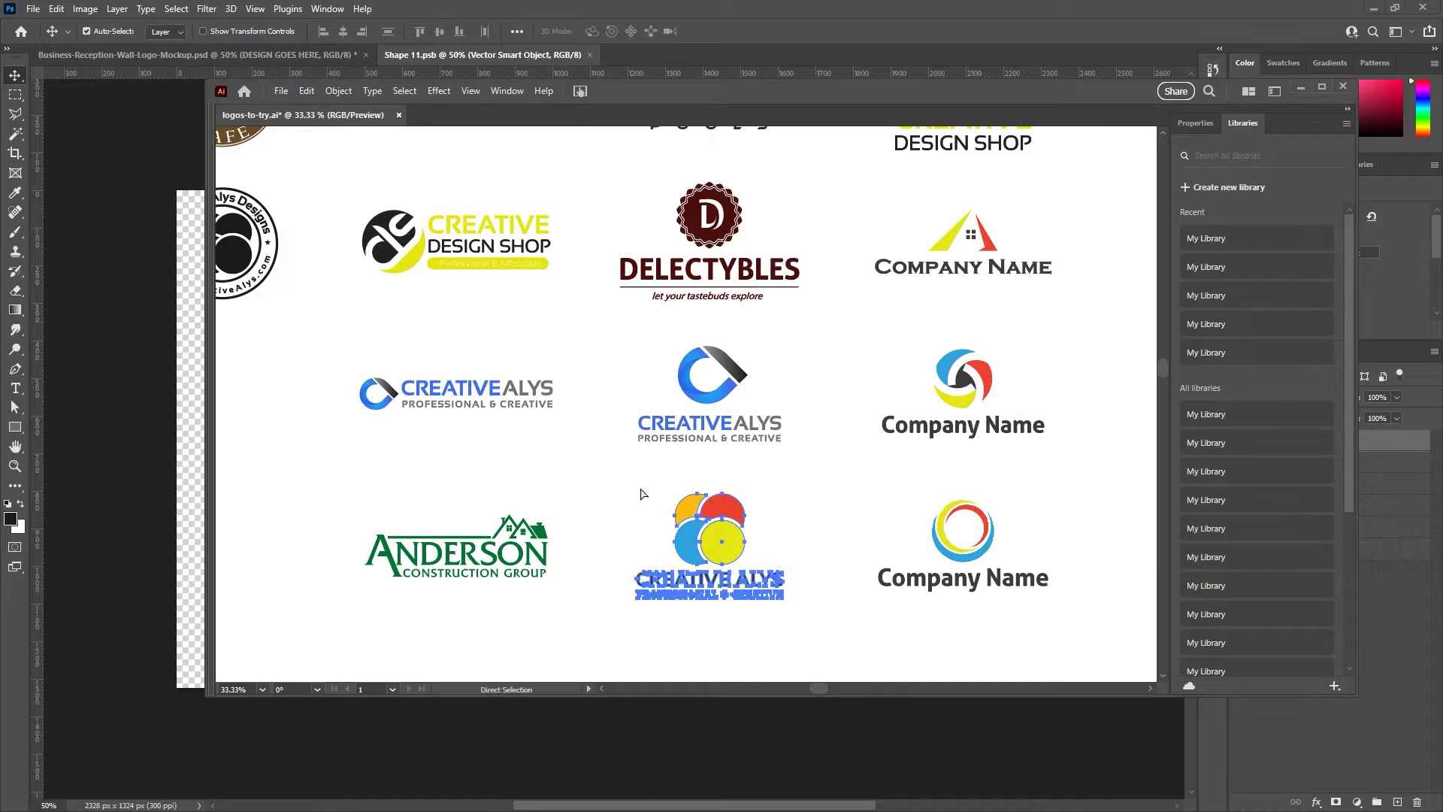
pyautogui.moveTo(836, 356)
pyautogui.mouseDown()
pyautogui.moveTo(734, 444)
pyautogui.moveTo(783, 532)
pyautogui.mouseUp()
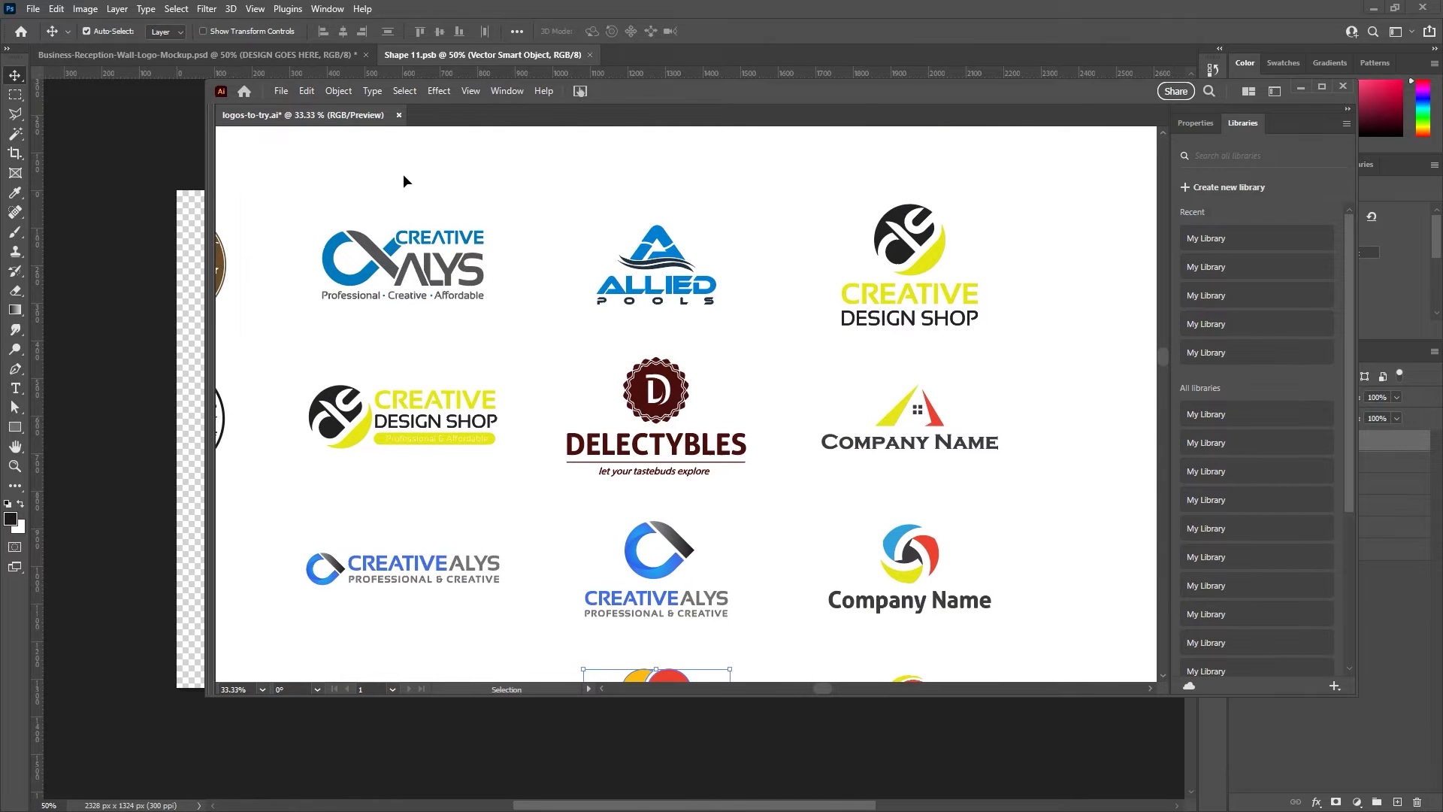
pyautogui.moveTo(782, 429)
pyautogui.mouseDown()
pyautogui.moveTo(679, 274)
pyautogui.moveTo(689, 446)
pyautogui.moveTo(837, 313)
pyautogui.mouseUp()
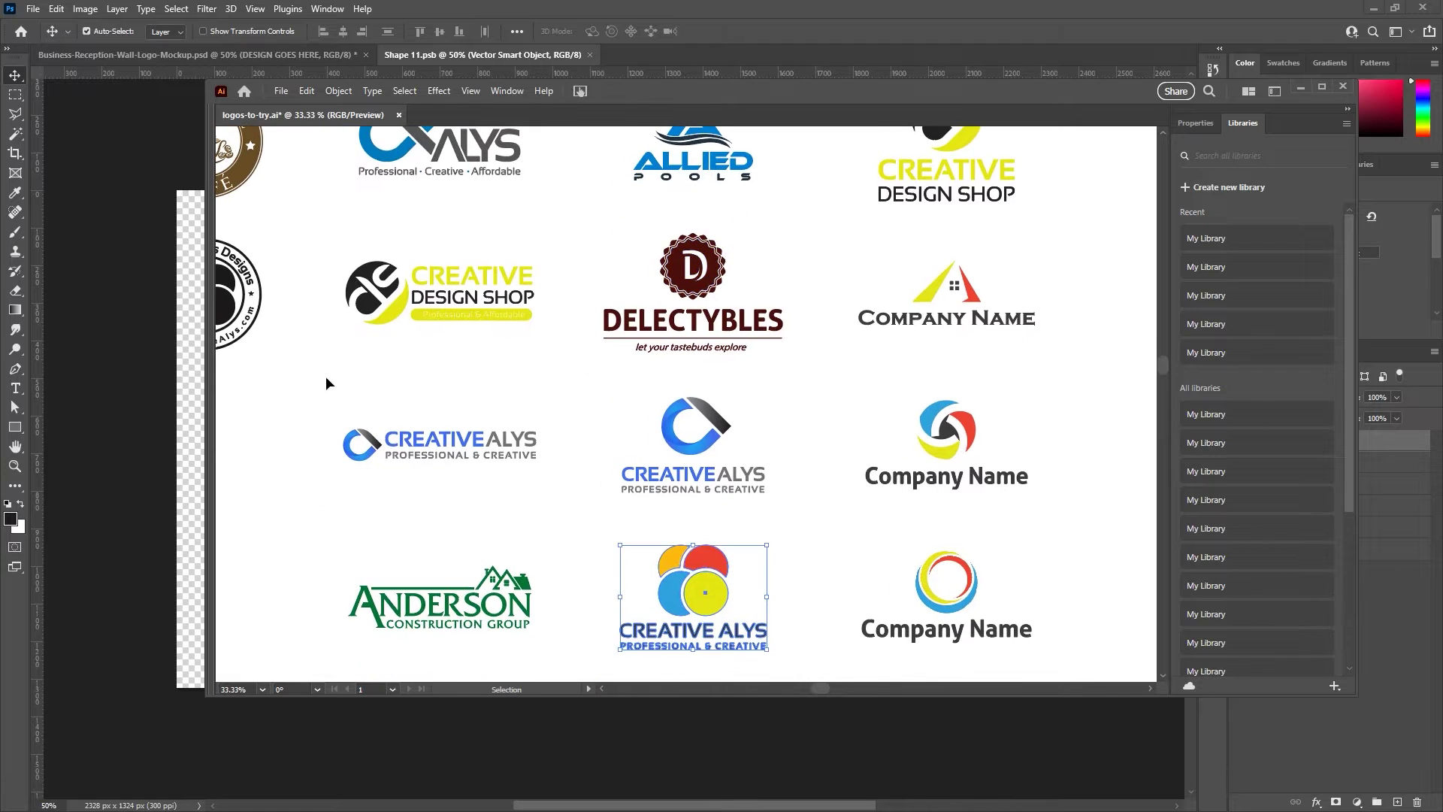
pyautogui.click(168, 376)
pyautogui.hotkey('ctrl', 'v')
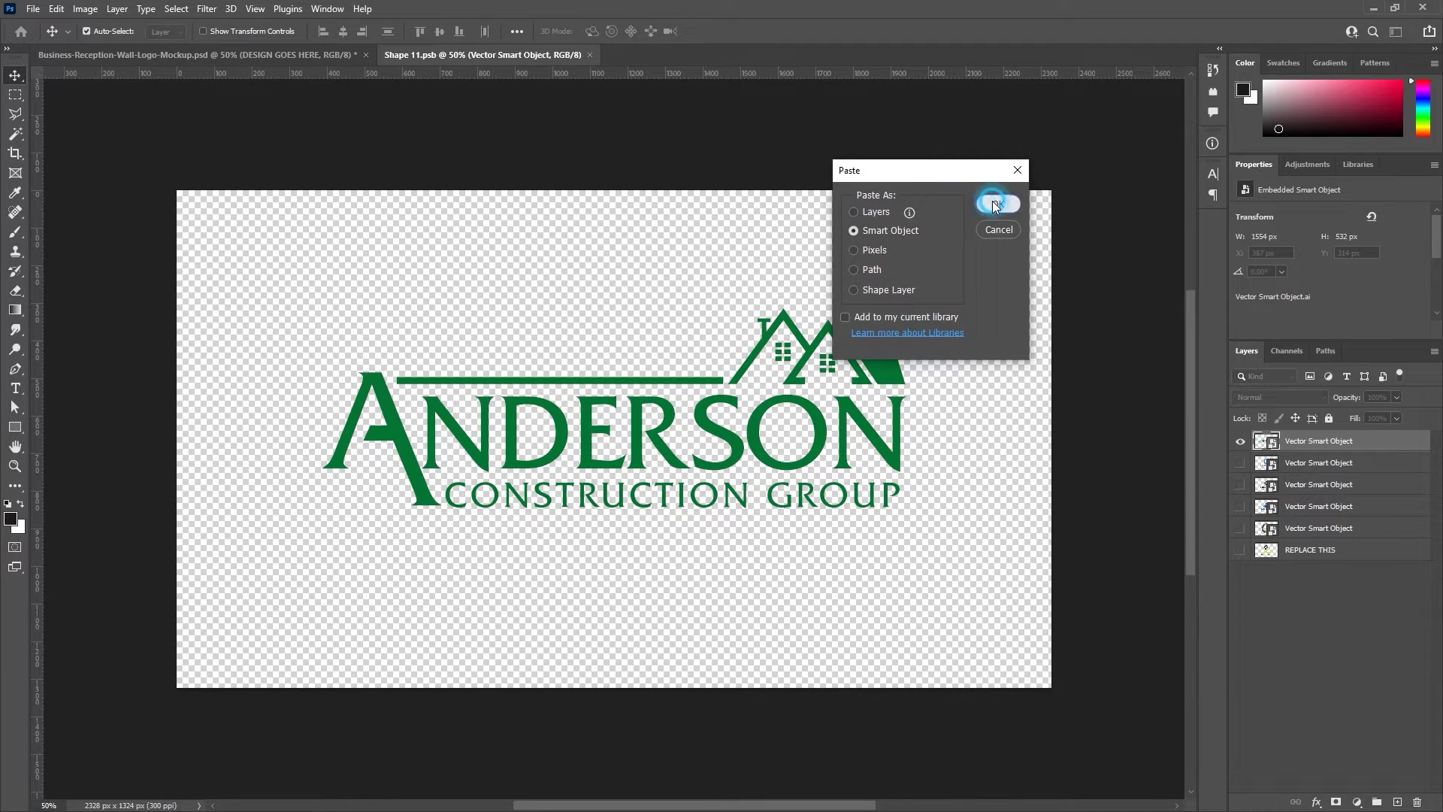
pyautogui.click(994, 204)
# Step: Shrink the logo to about 87%, hide the Anderson layer, then save and close Shape 11.psb
pyautogui.moveTo(852, 608); pyautogui.dragTo(815, 596)
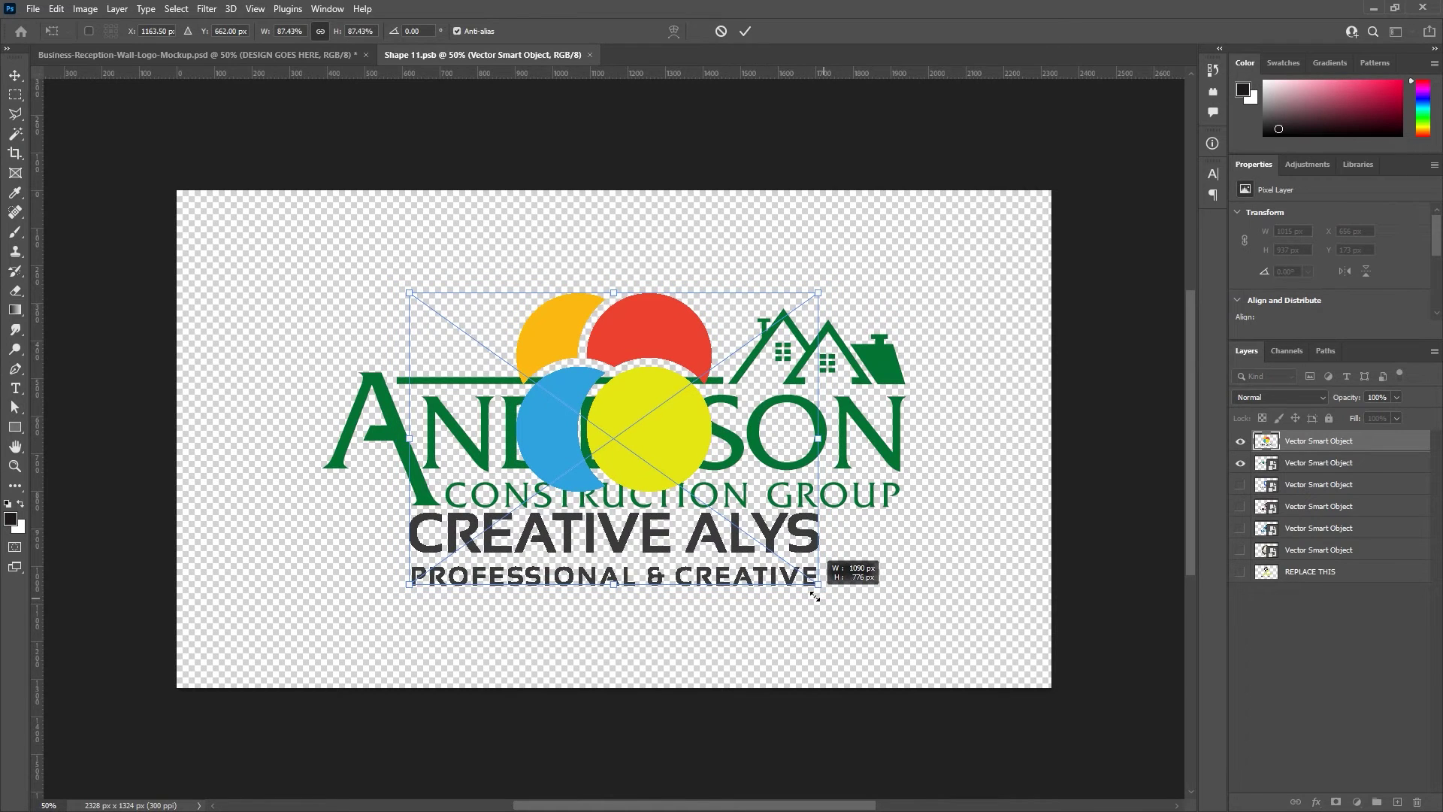
pyautogui.press('Return')
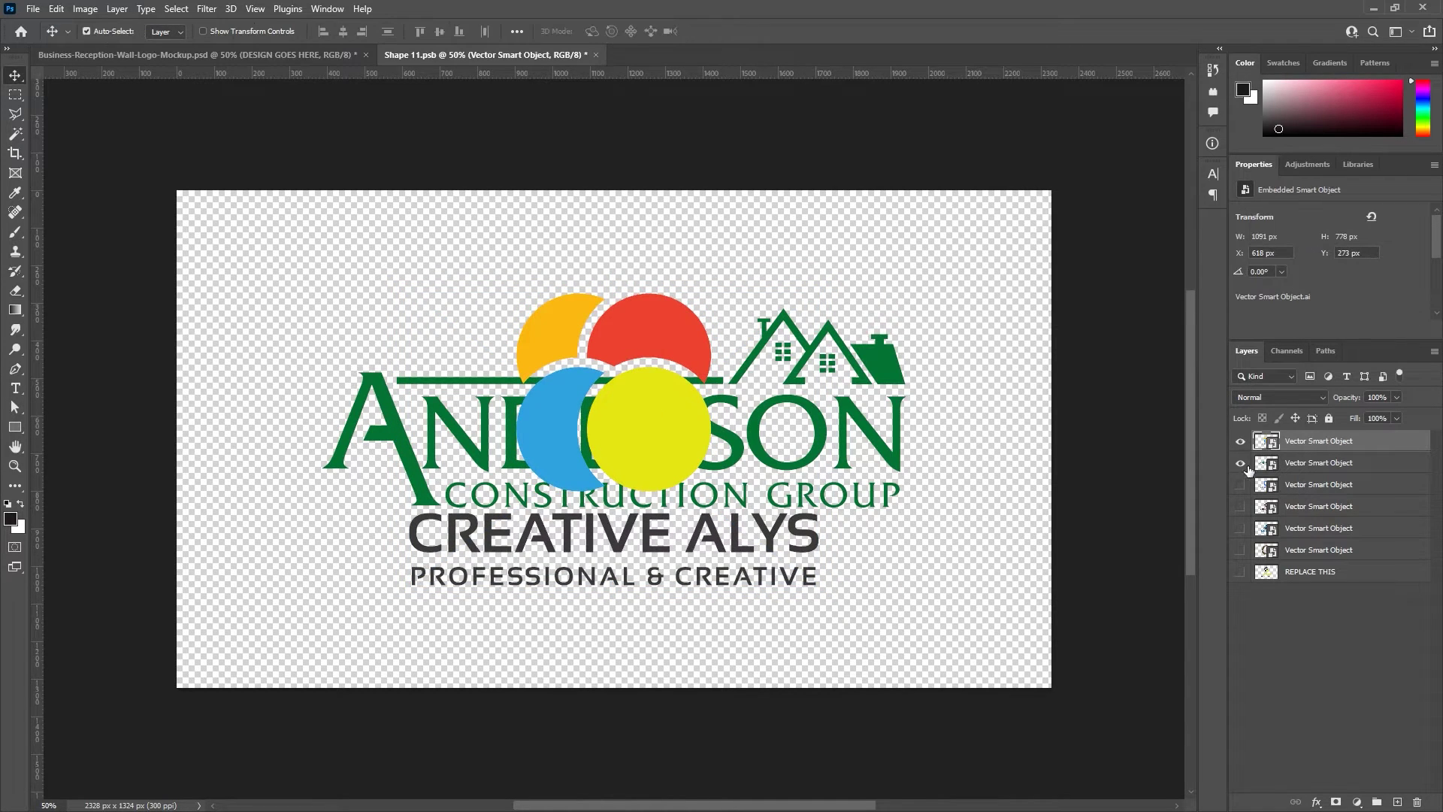
pyautogui.click(1240, 464)
pyautogui.hotkey('ctrl', 's')
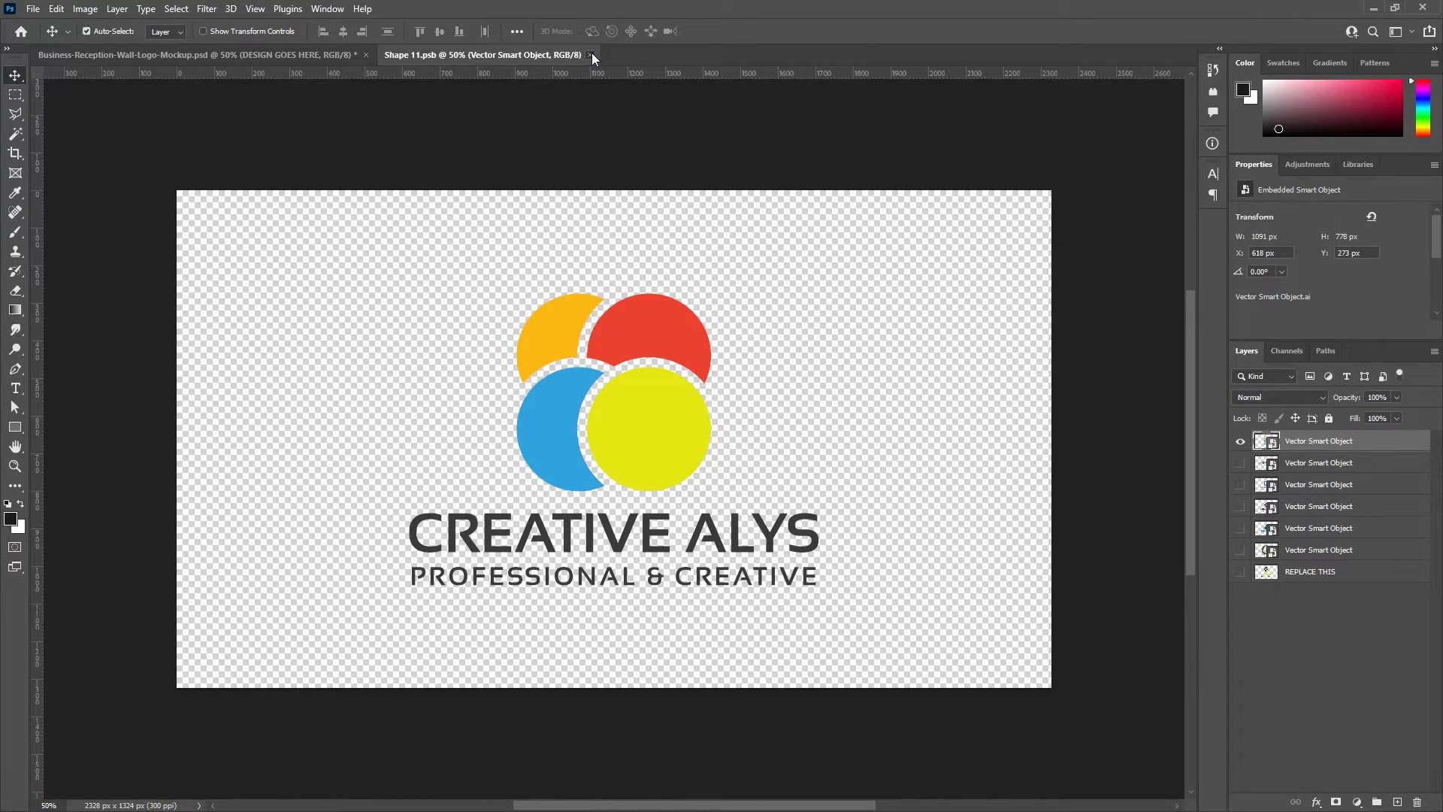
pyautogui.click(591, 55)
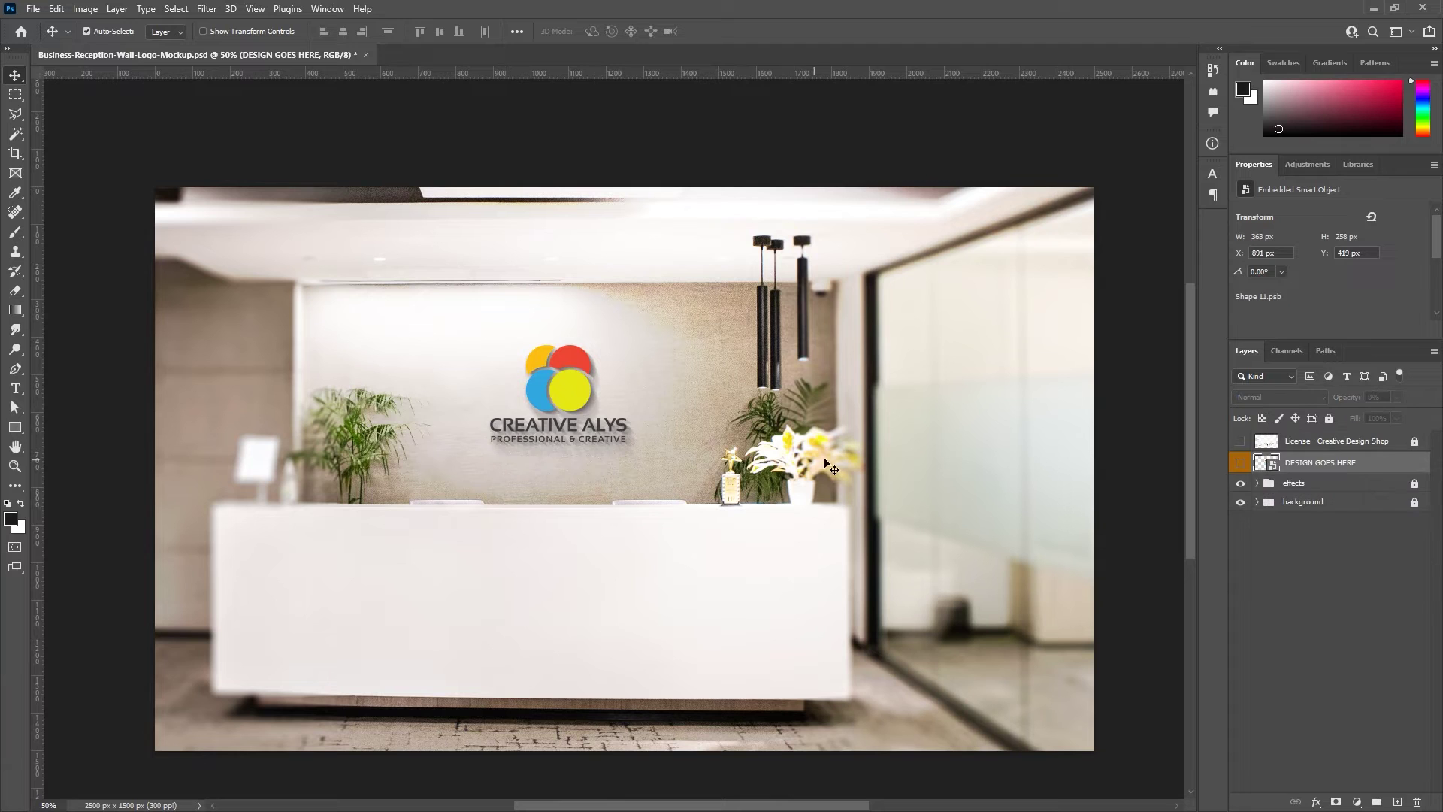
# Step: Preview the Creative Alys mockup full-canvas by hiding and restoring the panels, then reopen Shape 11
pyautogui.hscroll(-1, 714, 469)
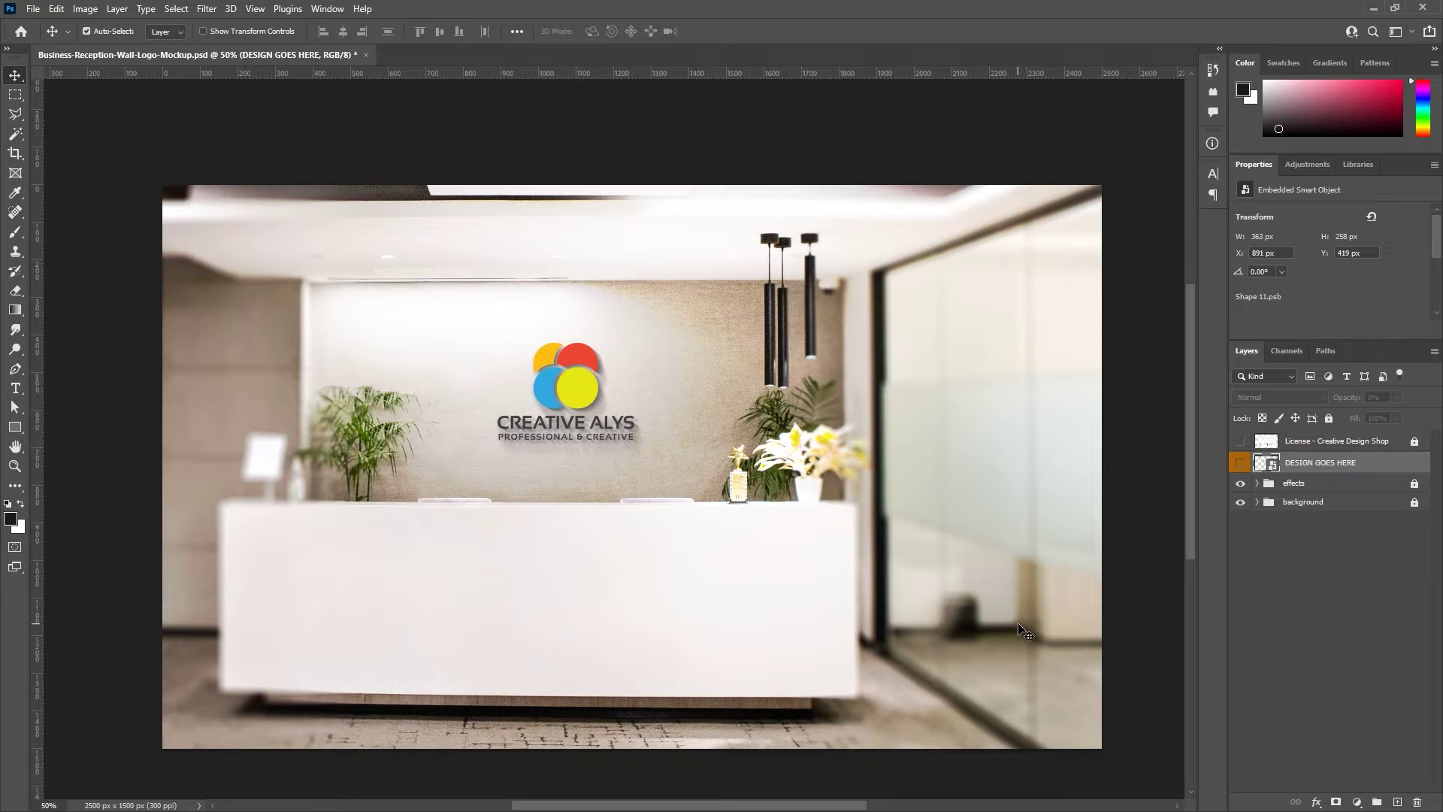
pyautogui.press('Tab')
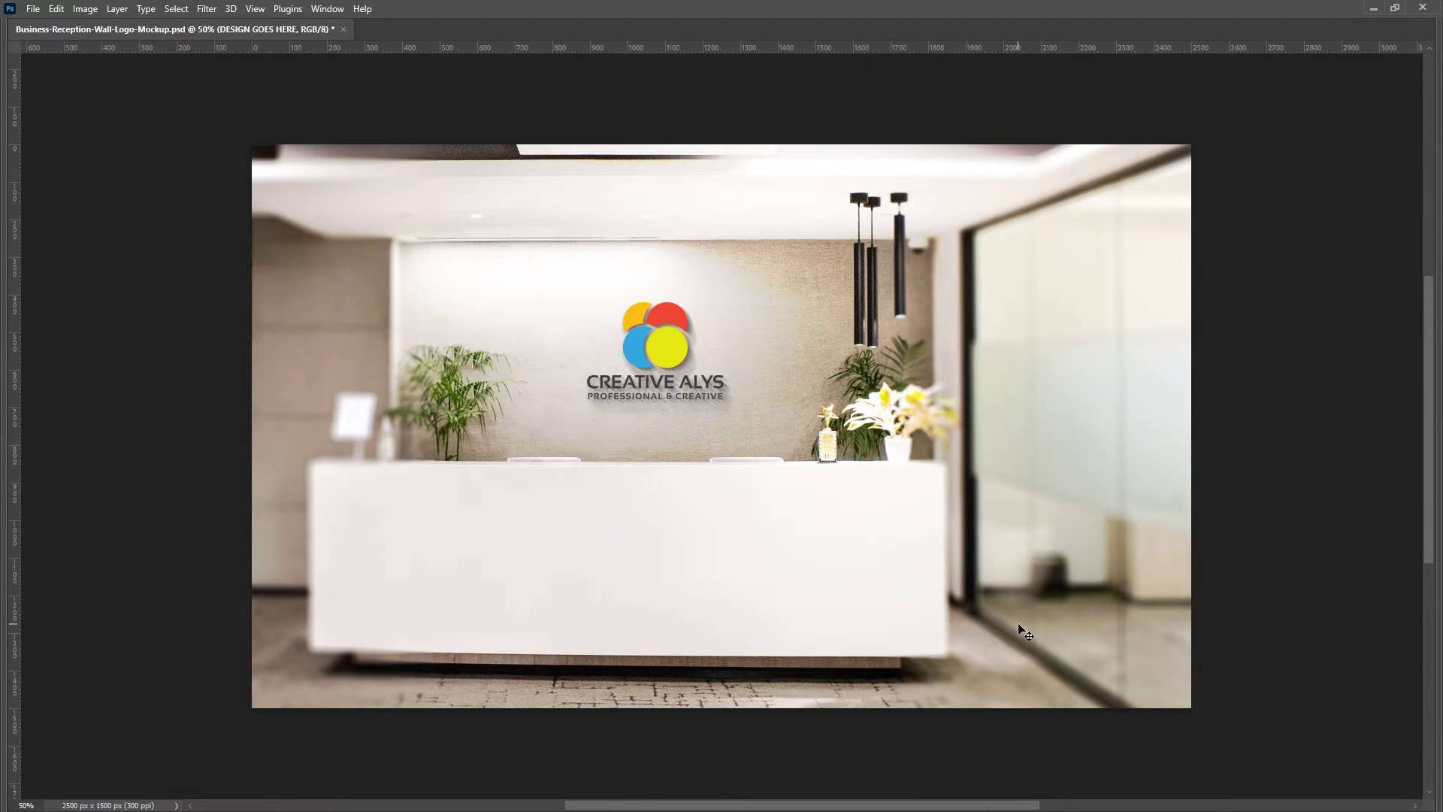
pyautogui.press('Tab')
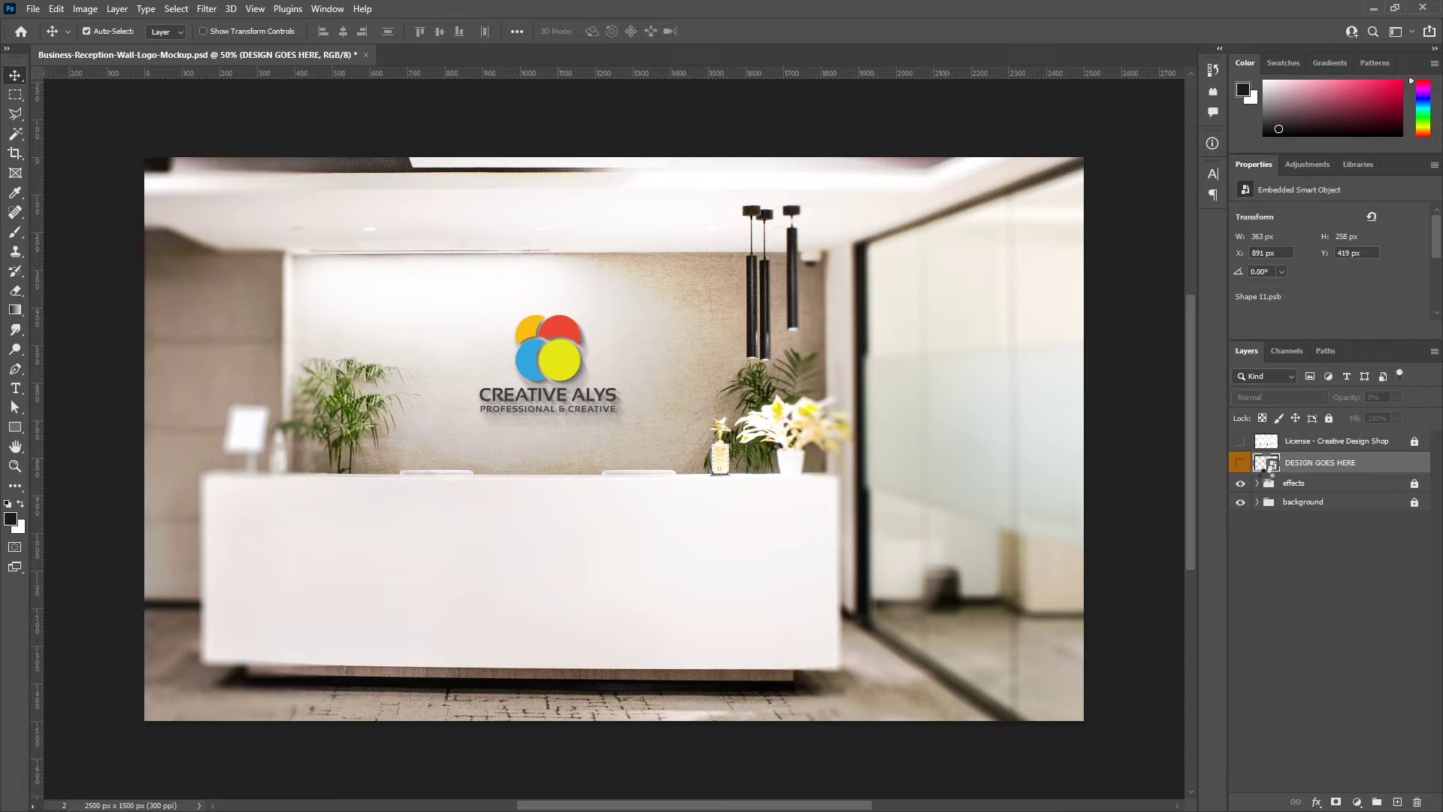
pyautogui.doubleClick(1265, 463)
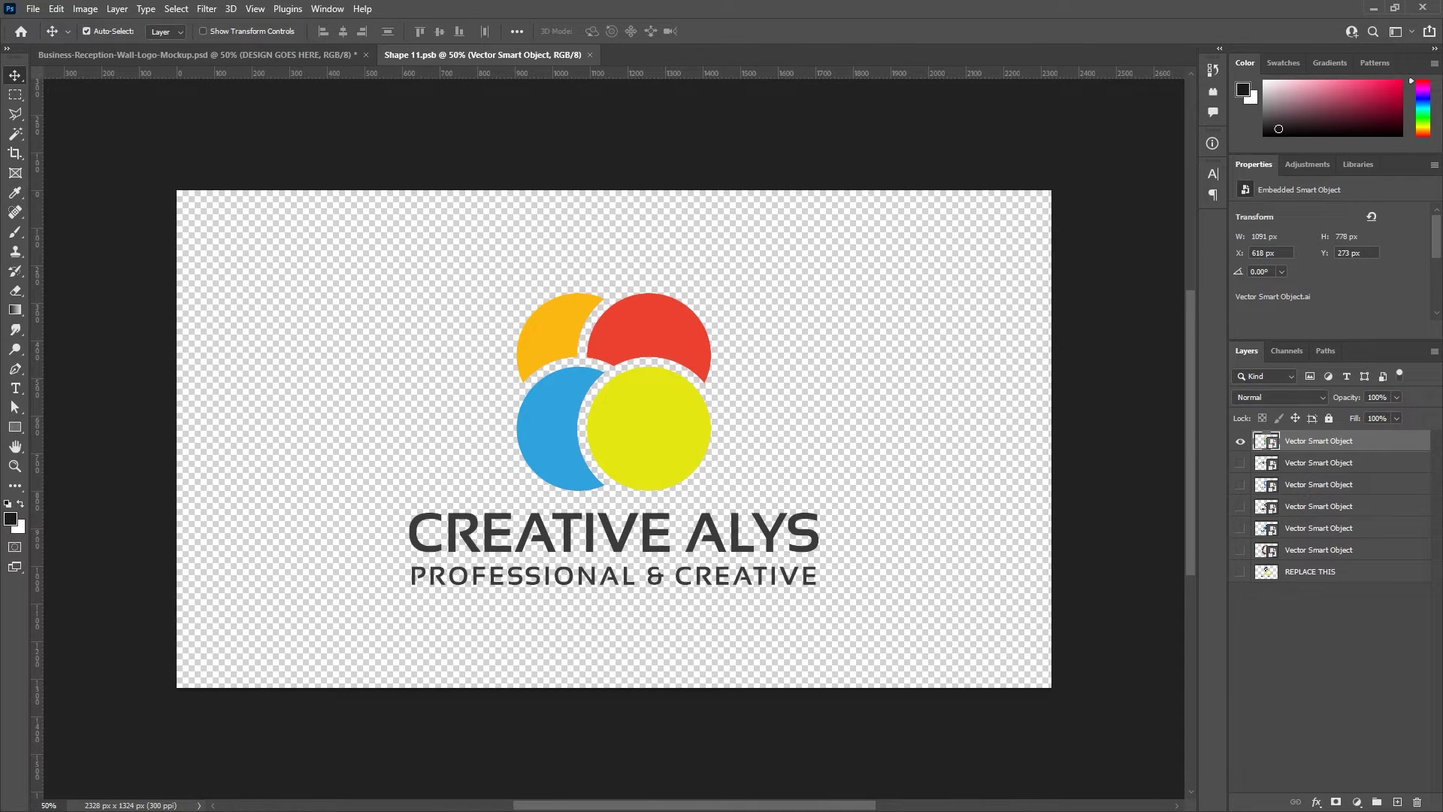
# Step: Copy the triangle-roof COMPANY NAME logo in Illustrator and paste it into Shape 11 as a smart object
pyautogui.hotkey('alt', 'Tab')
pyautogui.click(1096, 542)
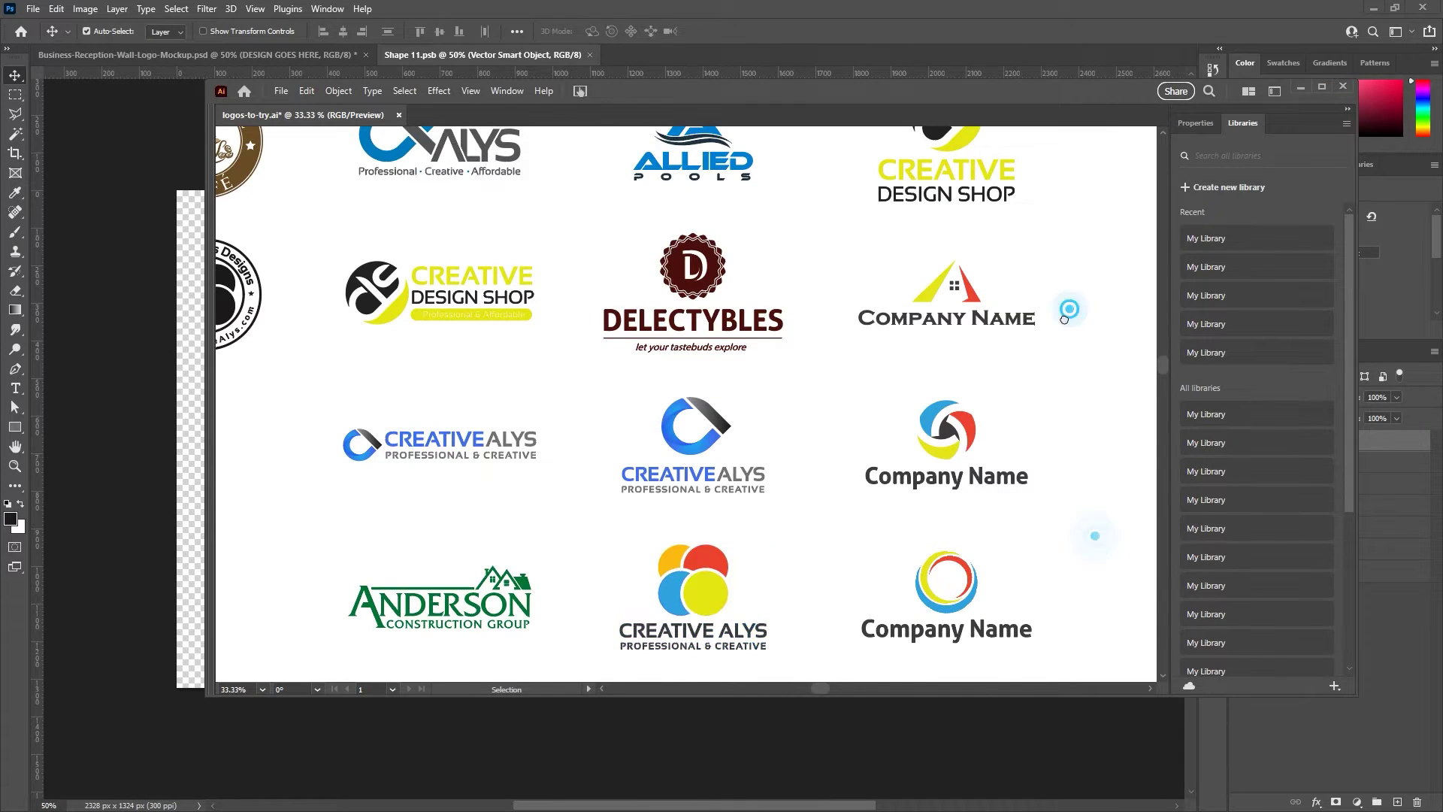
pyautogui.moveTo(1062, 306); pyautogui.dragTo(1008, 293)
pyautogui.moveTo(965, 342); pyautogui.dragTo(774, 243)
pyautogui.hotkey('ctrl', 'c')
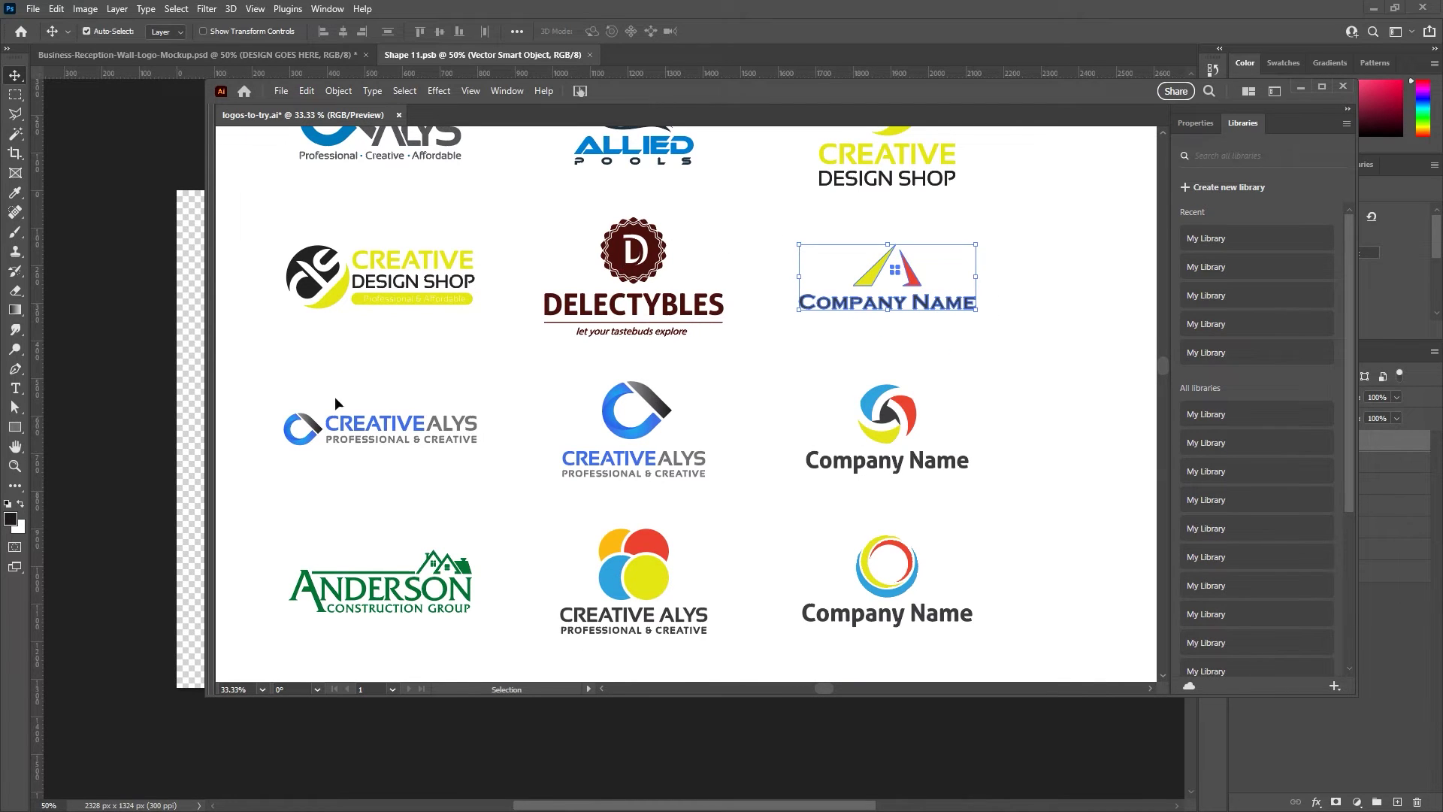
pyautogui.click(184, 402)
pyautogui.hotkey('ctrl', 'v')
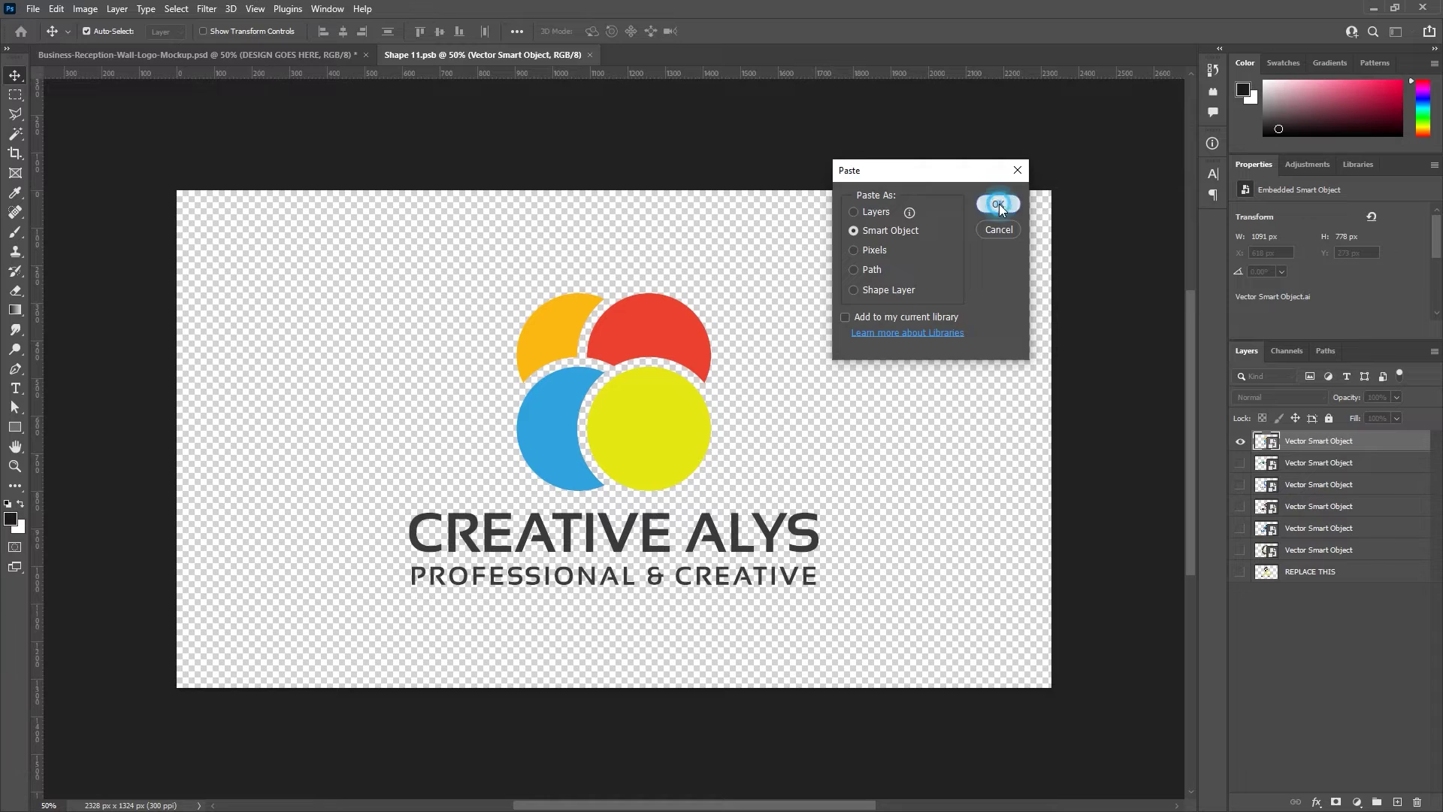
pyautogui.click(998, 205)
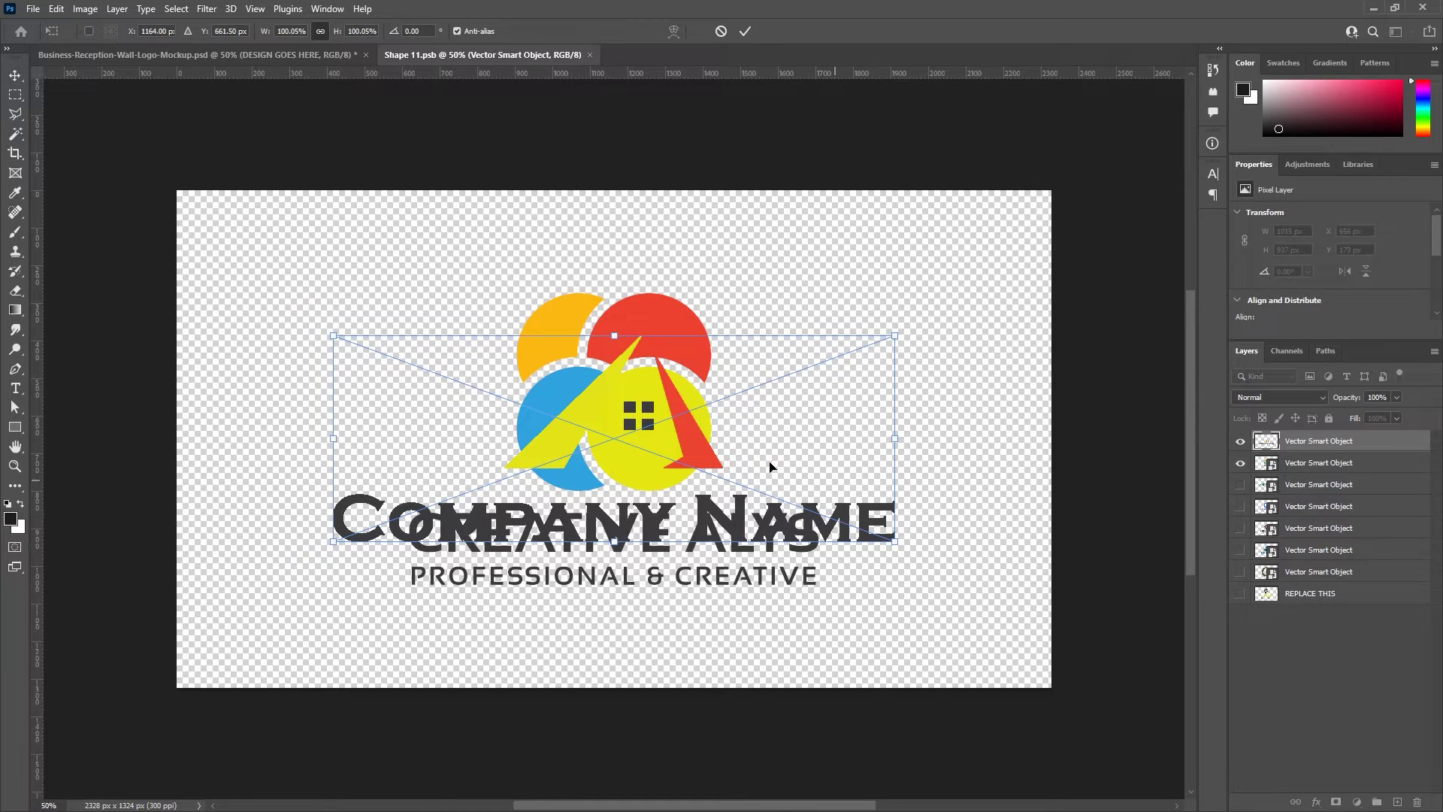
# Step: Nudge the logo up, hide the CREATIVE ALYS layer, then save and close Shape 11.psb
pyautogui.moveTo(706, 449); pyautogui.dragTo(707, 431)
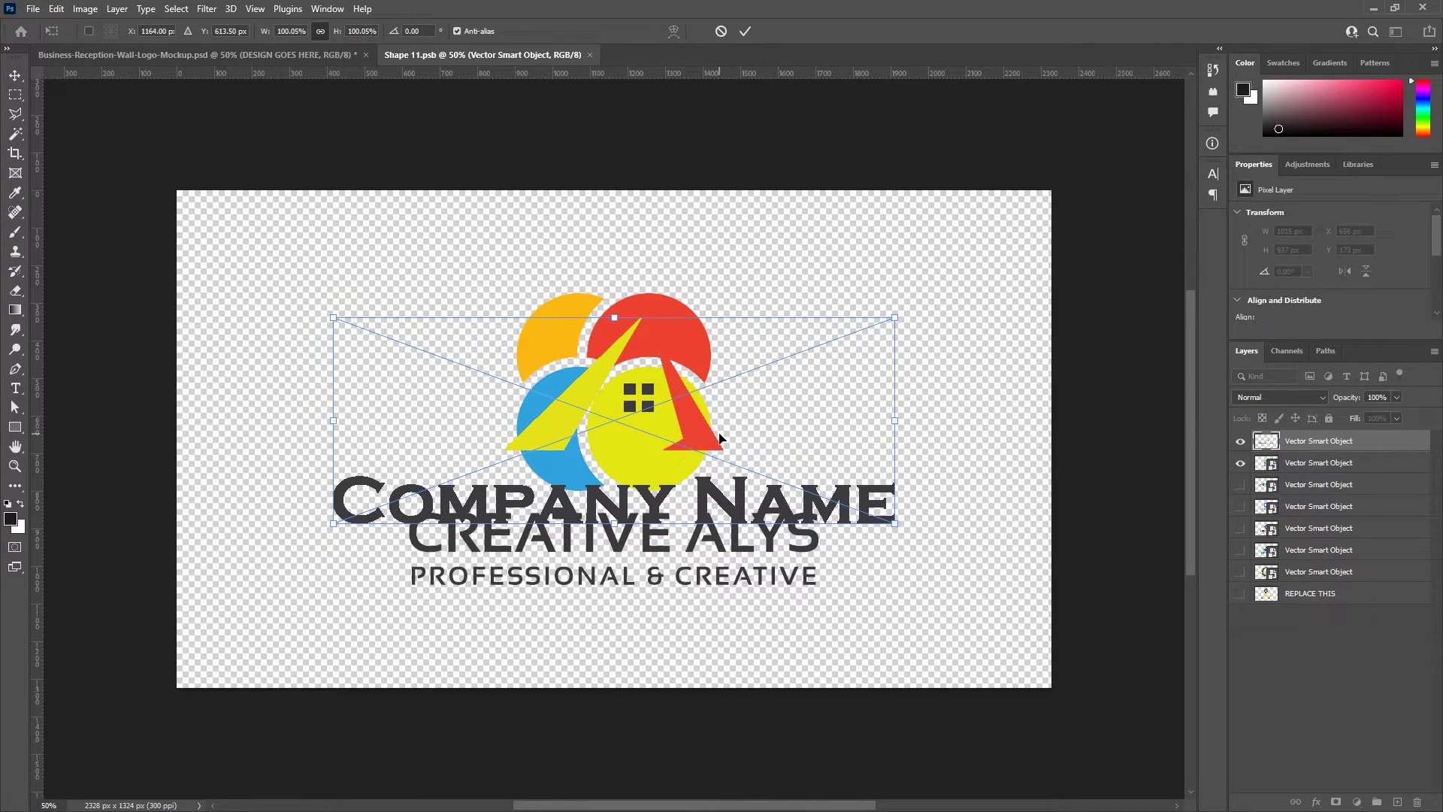
pyautogui.press('Return')
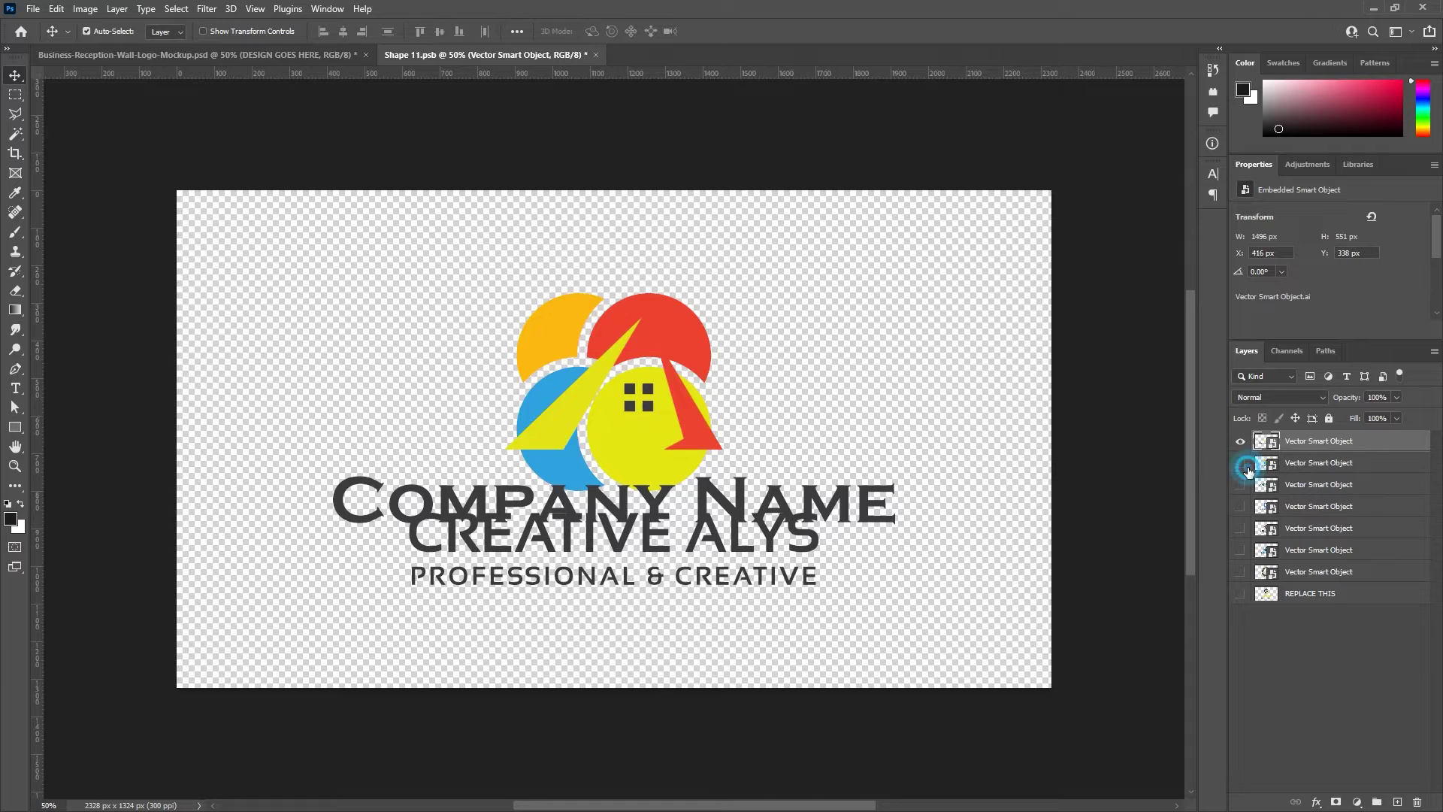
pyautogui.click(1239, 462)
pyautogui.hotkey('ctrl', 's')
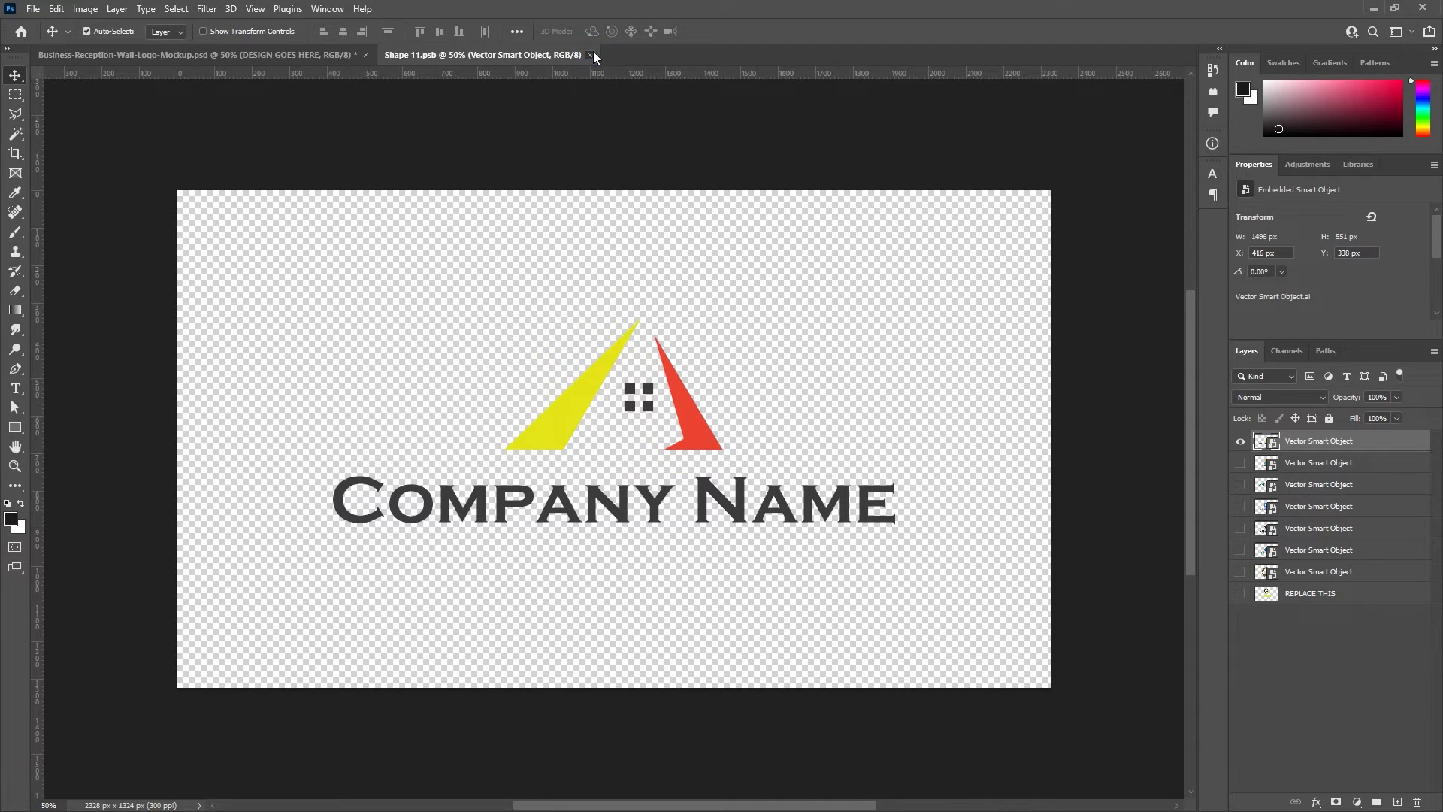
pyautogui.click(592, 55)
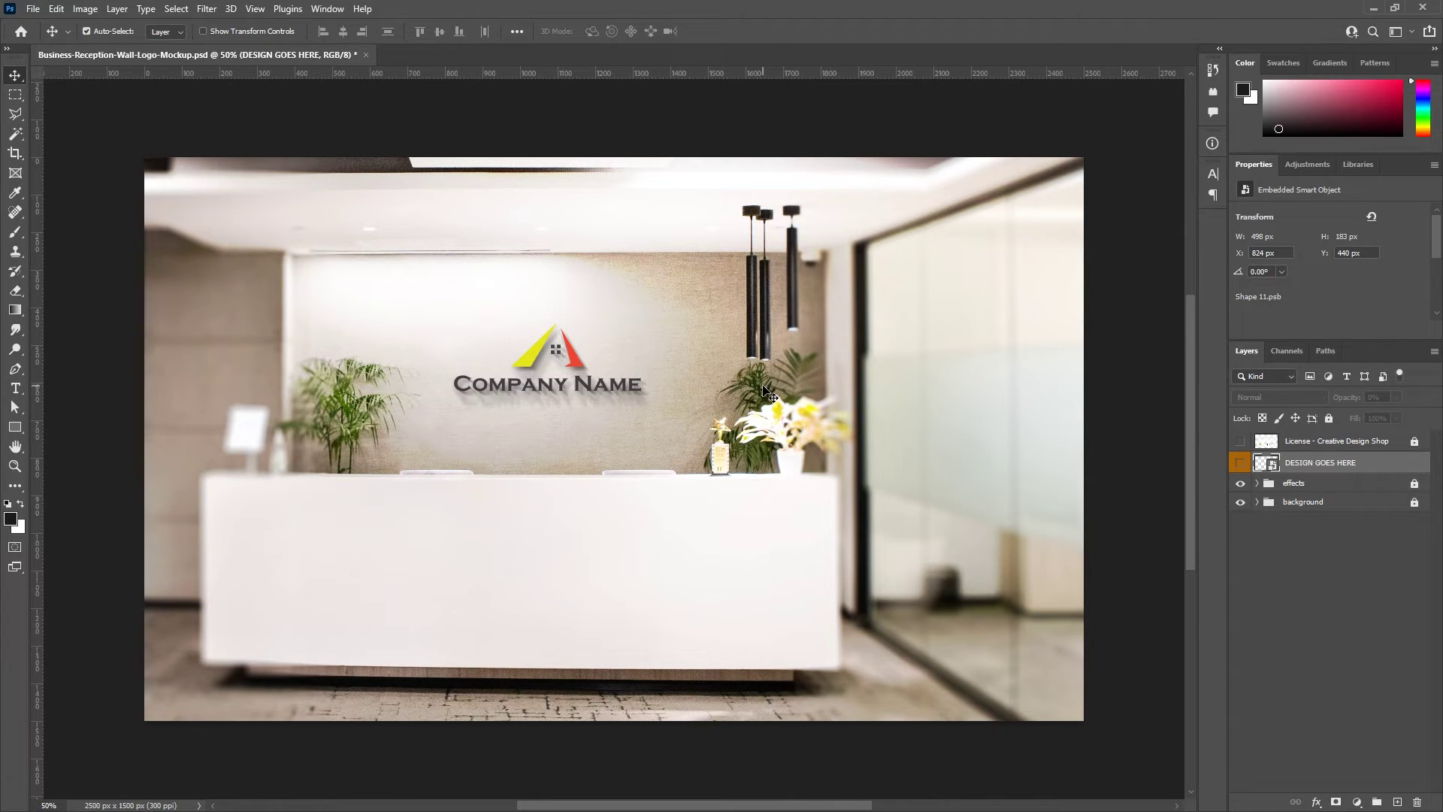
# Step: Paste the blue, red and yellow swirl Company Name logo from Illustrator into Shape 11 as a smart object
pyautogui.doubleClick(1268, 466)
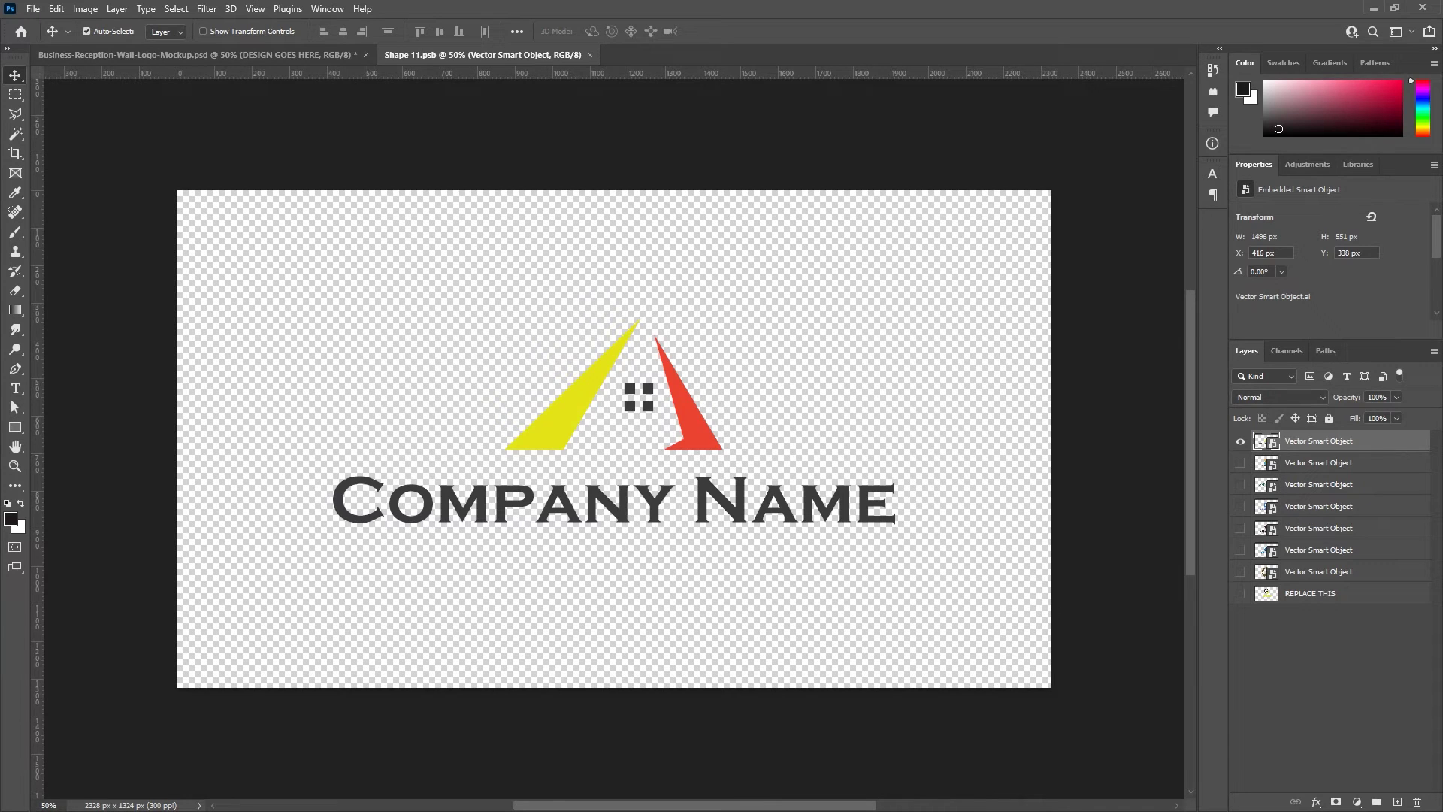
pyautogui.hotkey('alt', 'Tab')
pyautogui.moveTo(1037, 526); pyautogui.dragTo(795, 357)
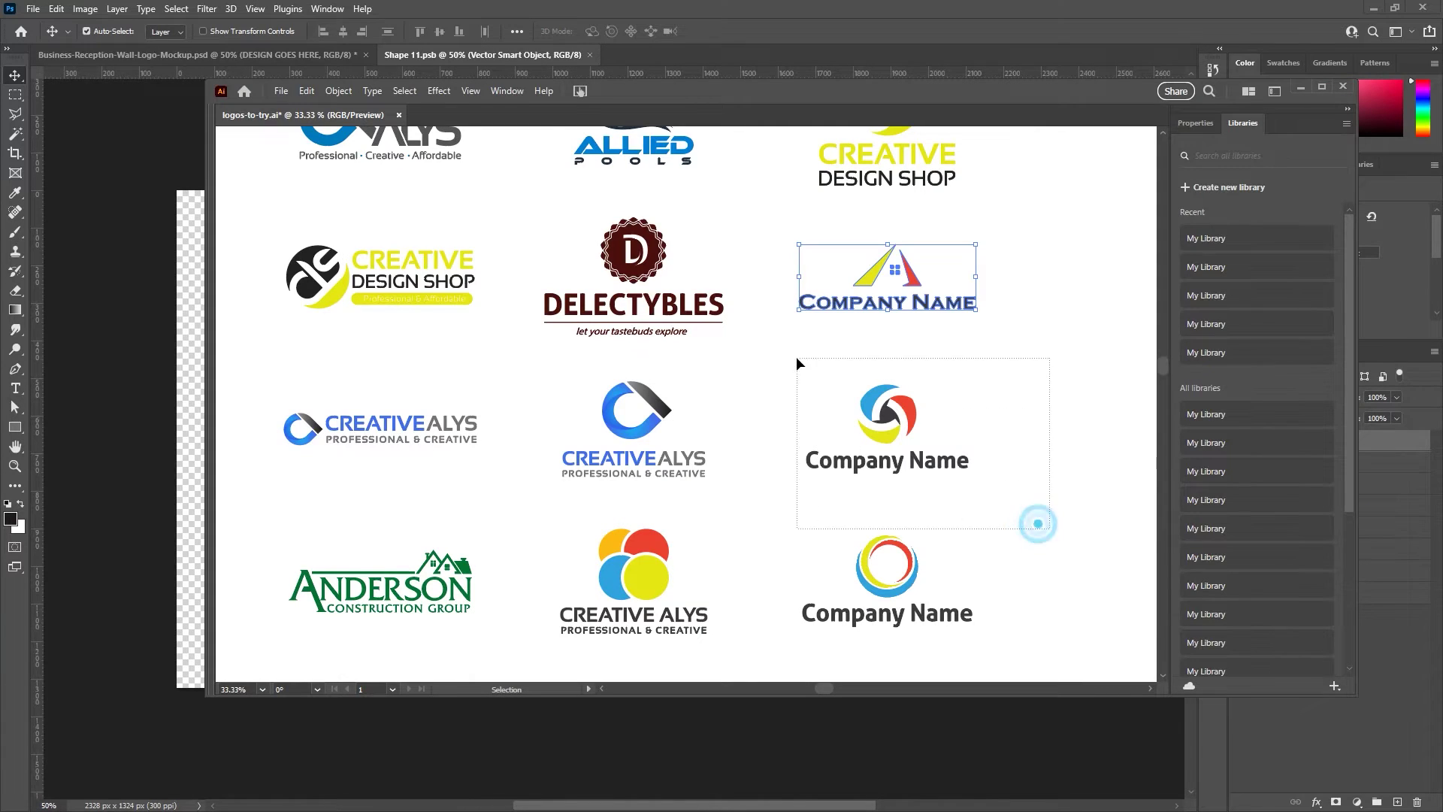
pyautogui.hotkey('ctrl', 'c')
pyautogui.hotkey('alt', 'Tab')
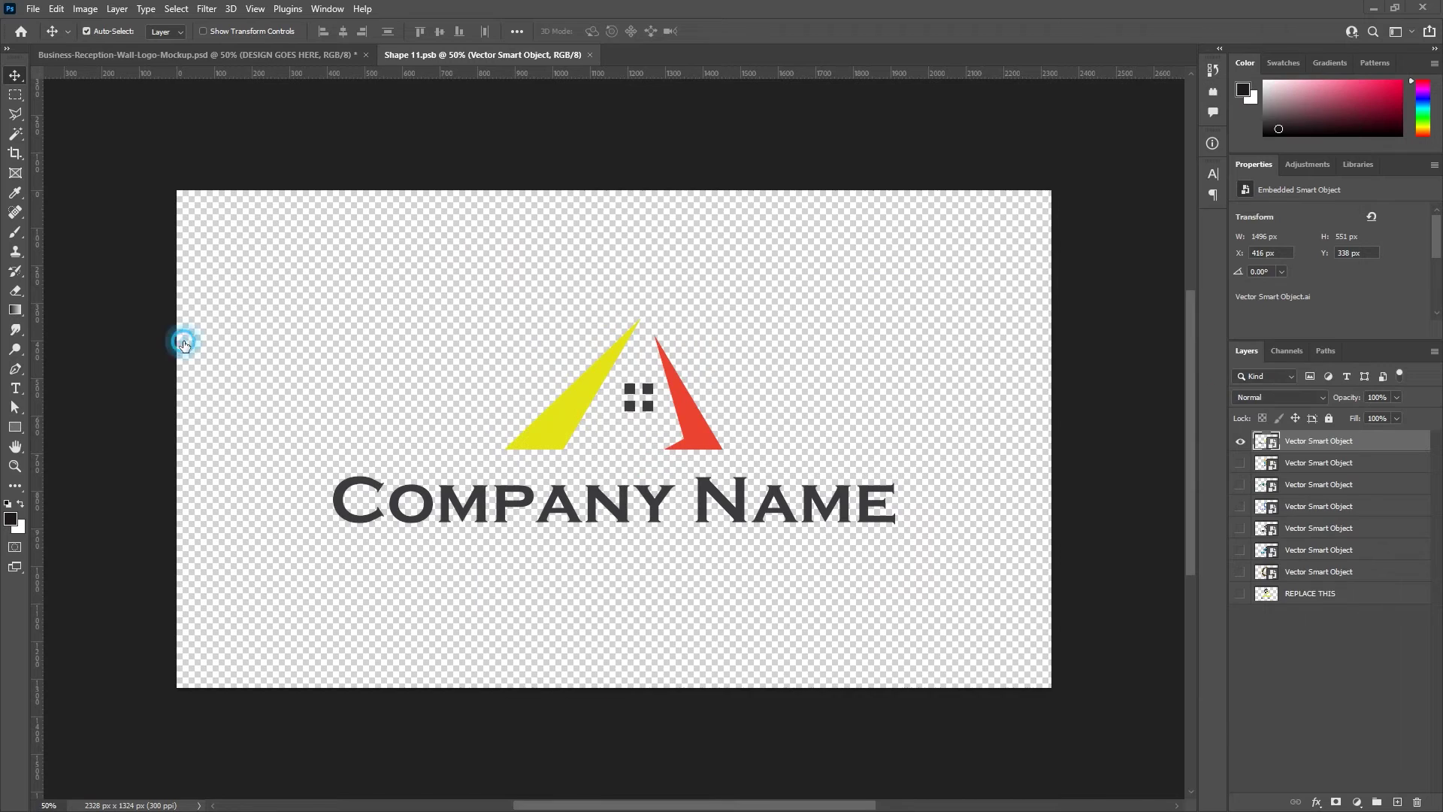
pyautogui.hotkey('ctrl', 'v')
pyautogui.click(999, 209)
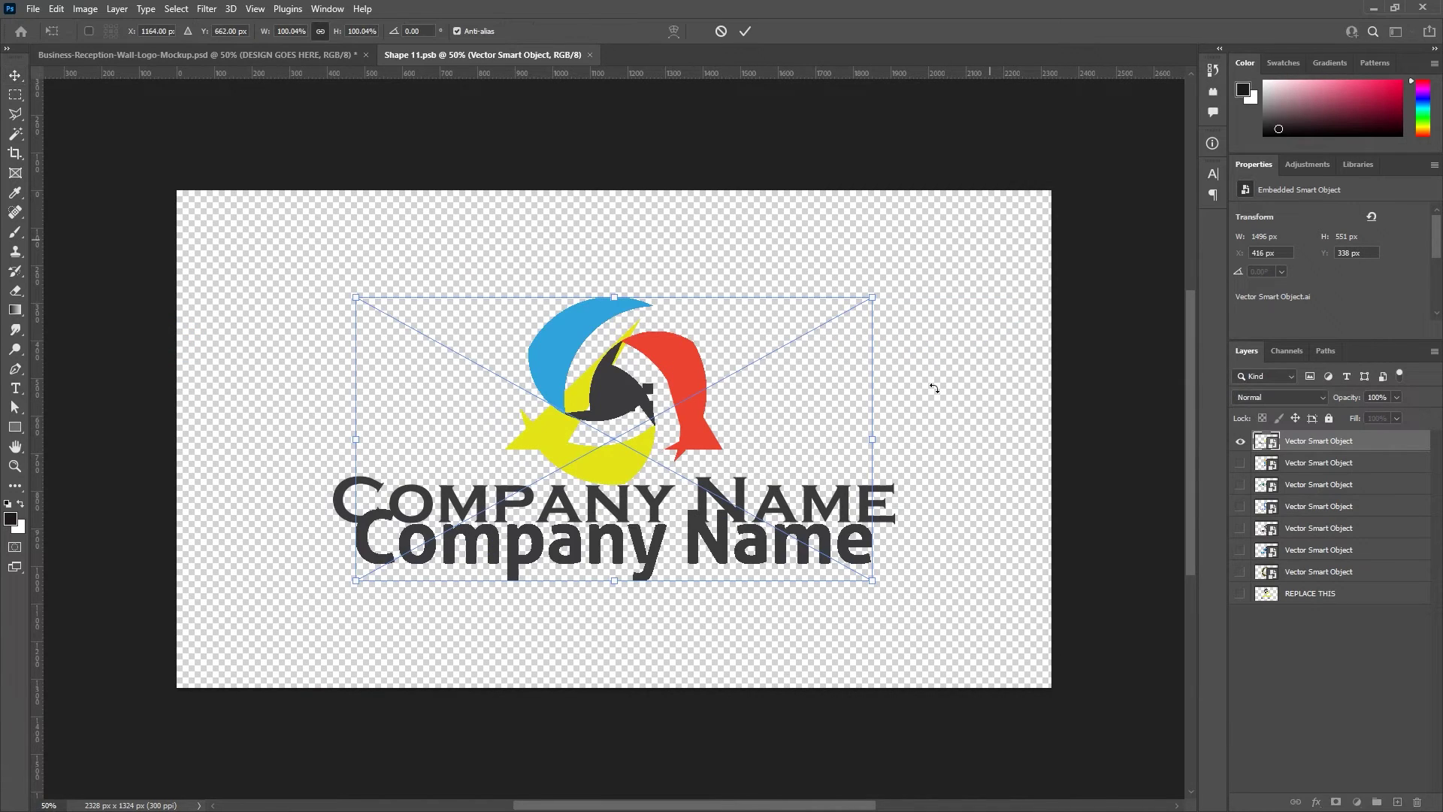
# Step: Place the swirl logo, hide the old logo layer, save and close Shape 11.psb, then reopen it
pyautogui.press('Return')
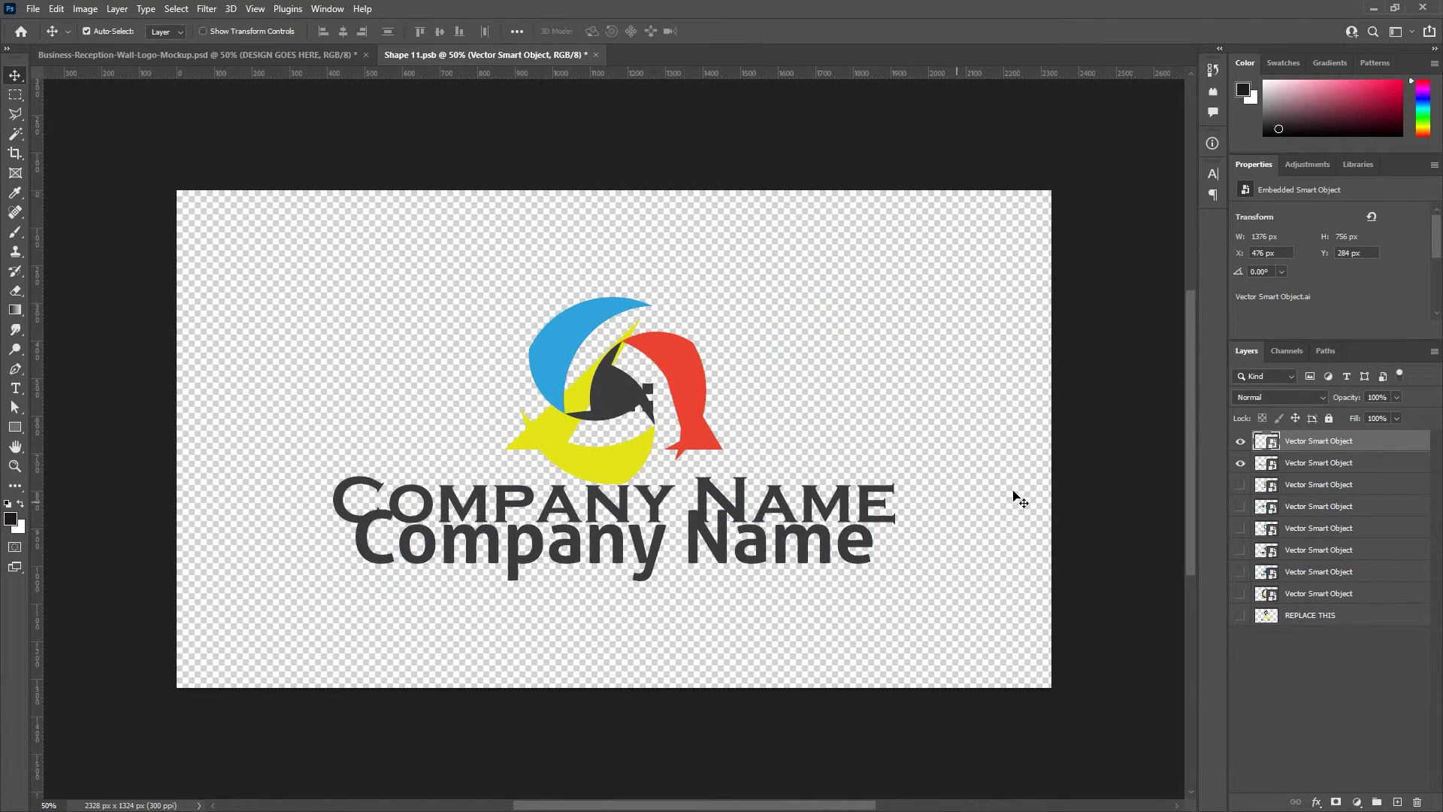
pyautogui.click(1239, 462)
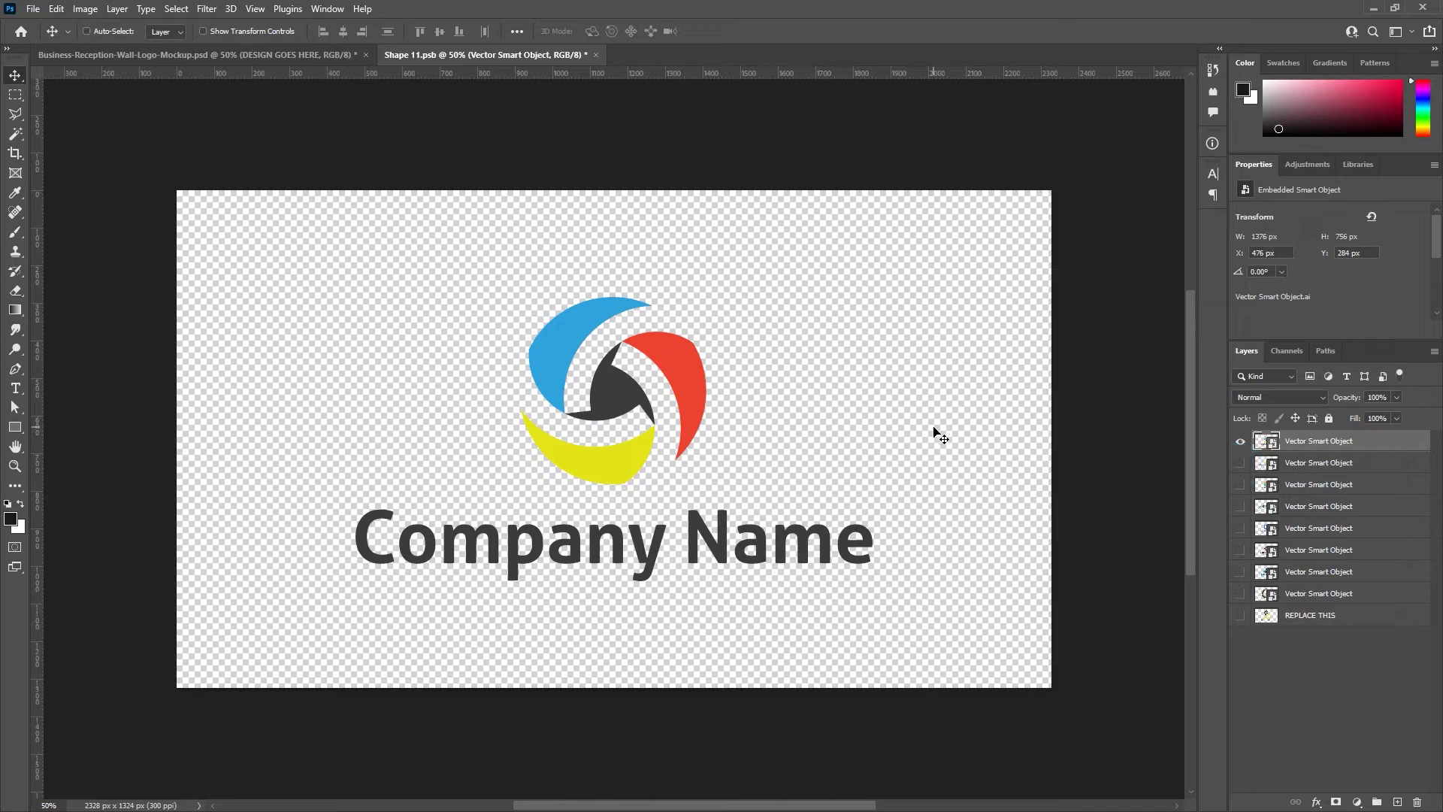
pyautogui.hotkey('ctrl', 's')
pyautogui.click(592, 56)
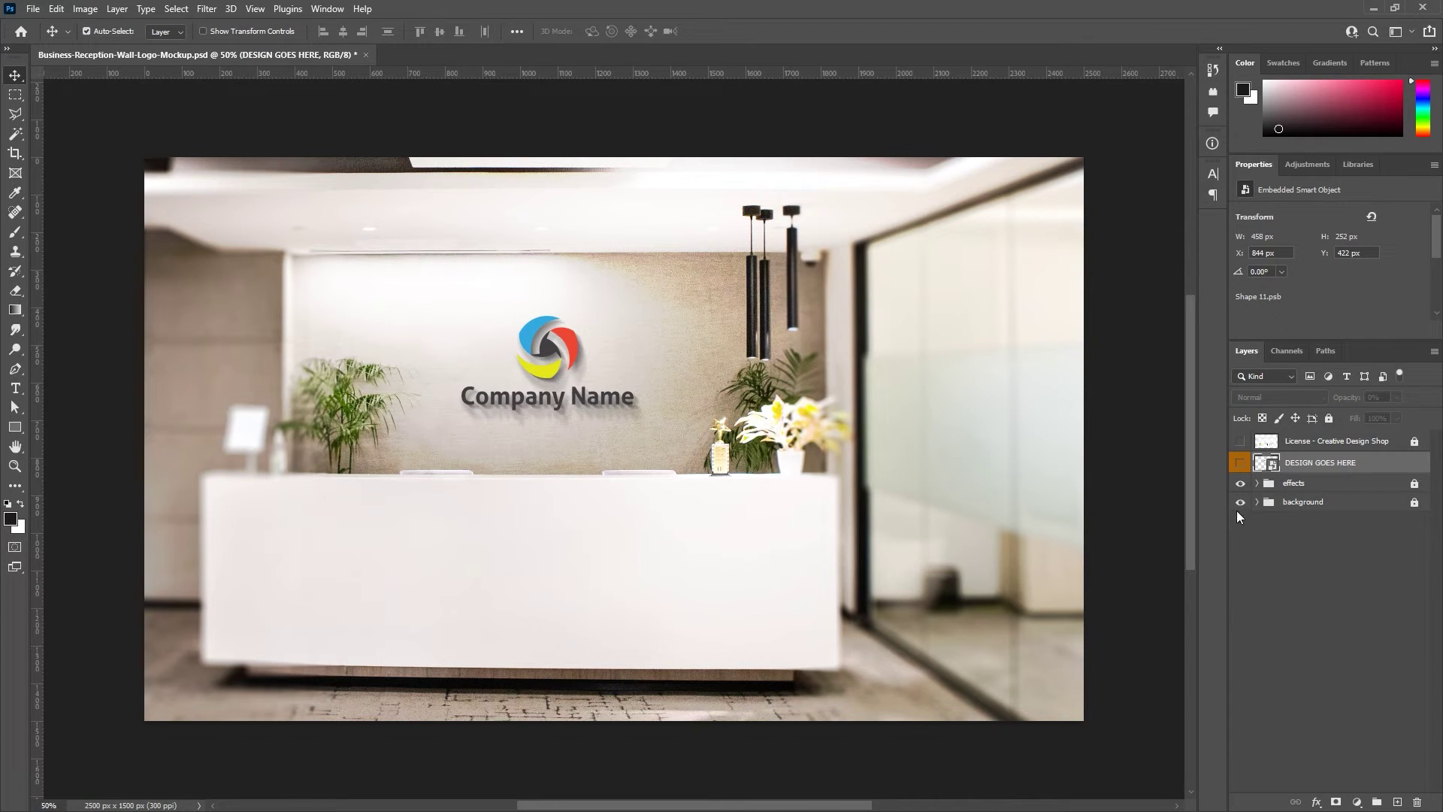
pyautogui.doubleClick(1272, 464)
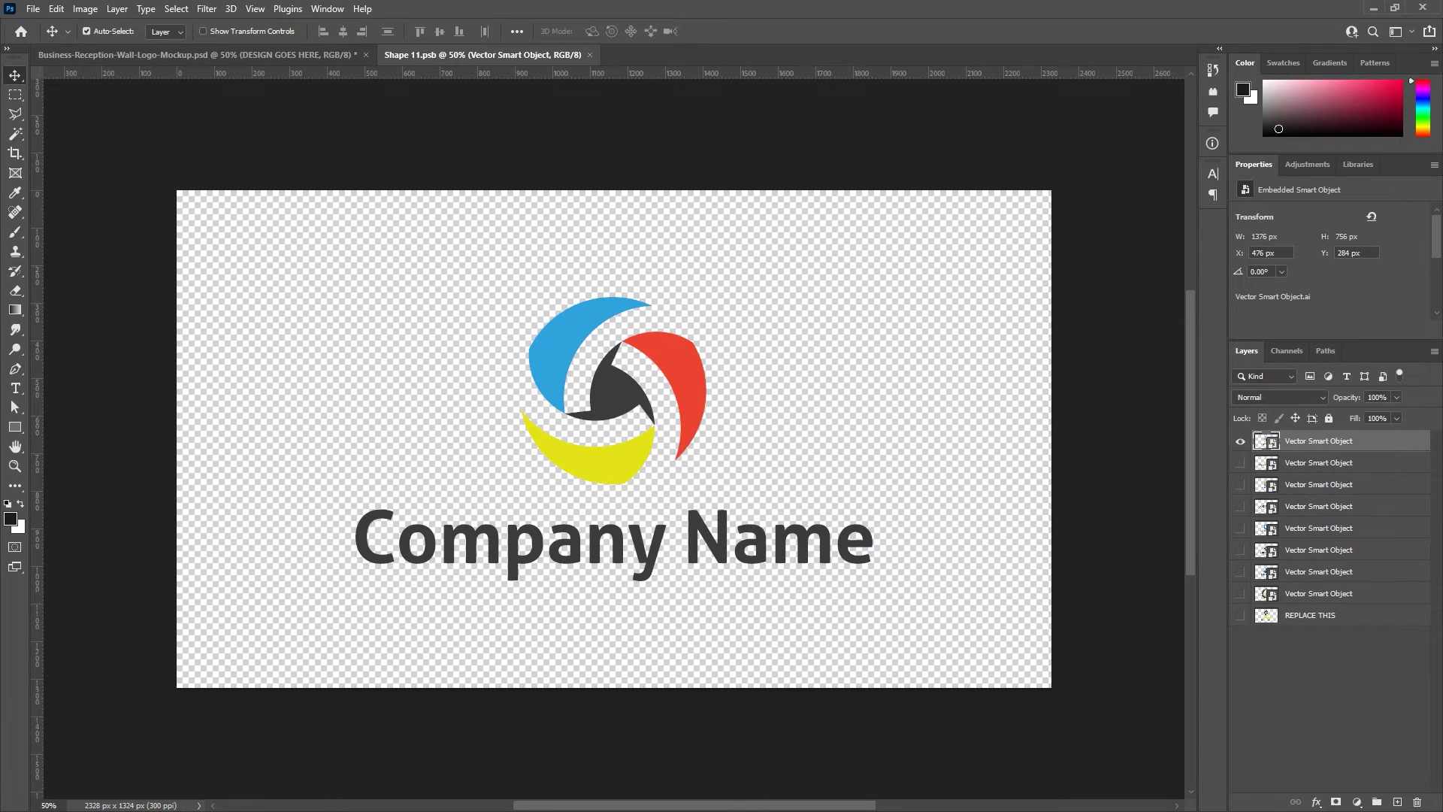
# Step: Paste the multicolour ring Company Name logo from Illustrator into Shape 11 as a smart object
pyautogui.hotkey('alt', 'Tab')
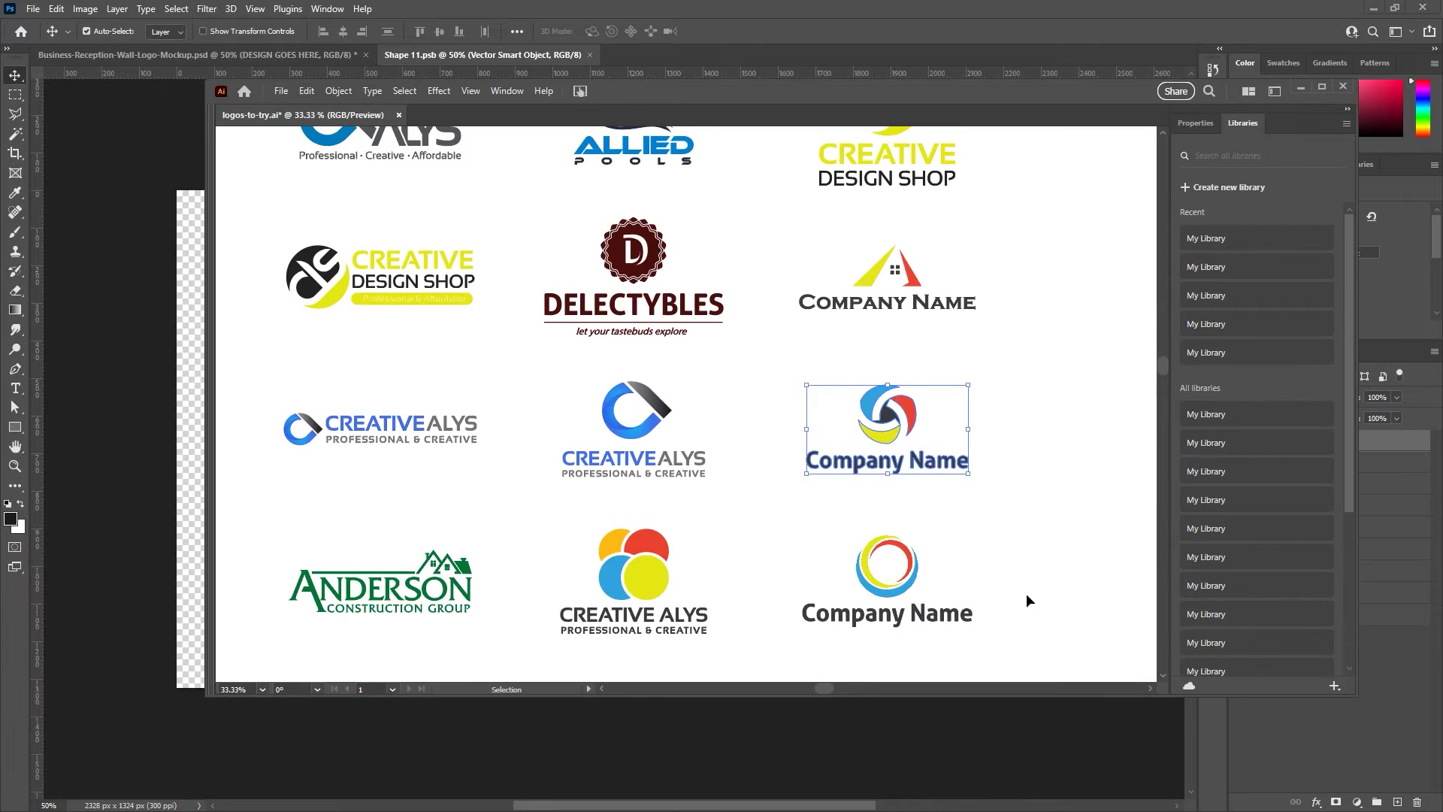
pyautogui.scroll(-2, 1026, 593)
pyautogui.moveTo(969, 555); pyautogui.dragTo(765, 422)
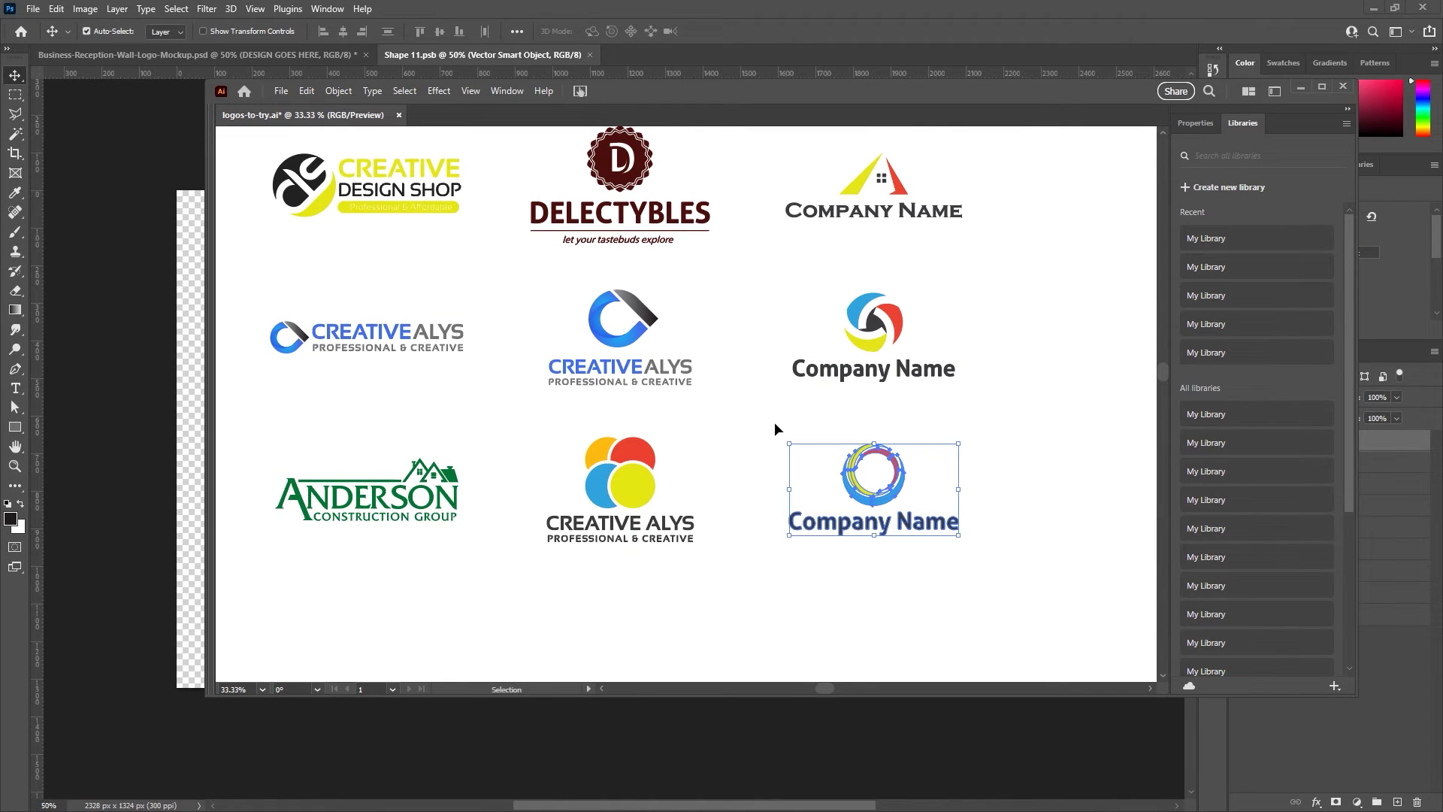
pyautogui.hotkey('ctrl', 'c')
pyautogui.hotkey('alt', 'Tab')
pyautogui.hotkey('ctrl', 'v')
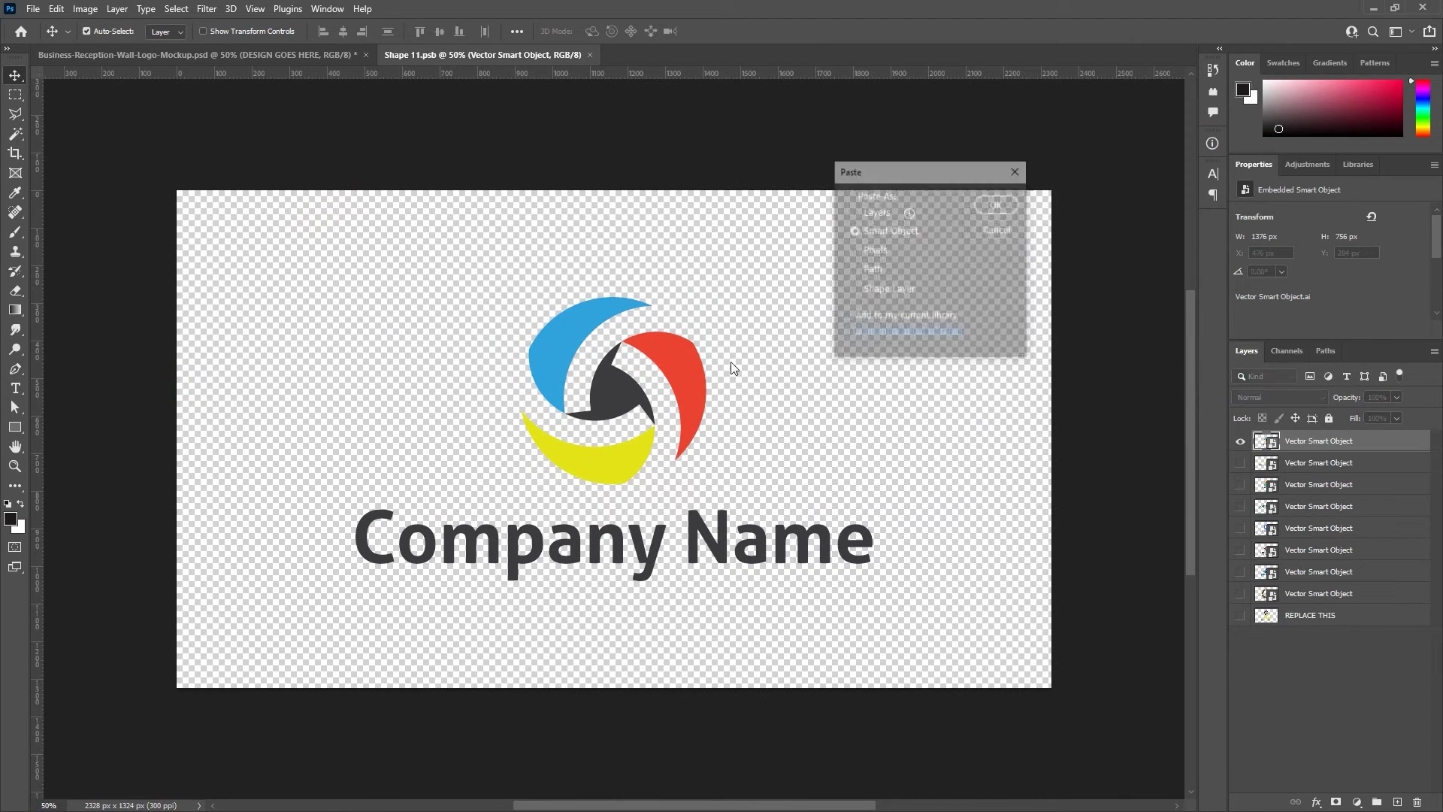
pyautogui.click(998, 204)
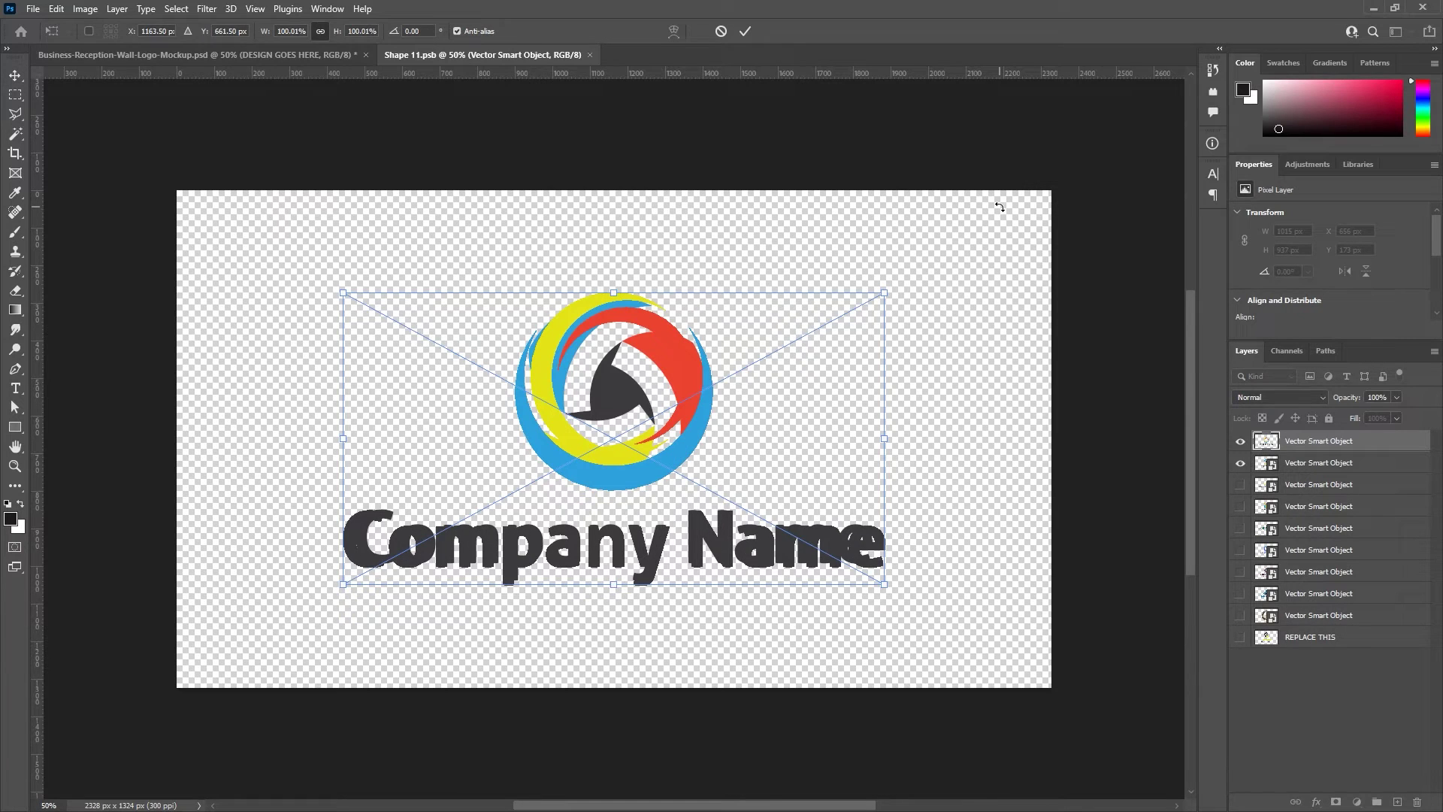
# Step: Place the ring logo, hide the swirl logo layer, then save and close Shape 11.psb
pyautogui.press('Return')
pyautogui.click(1240, 462)
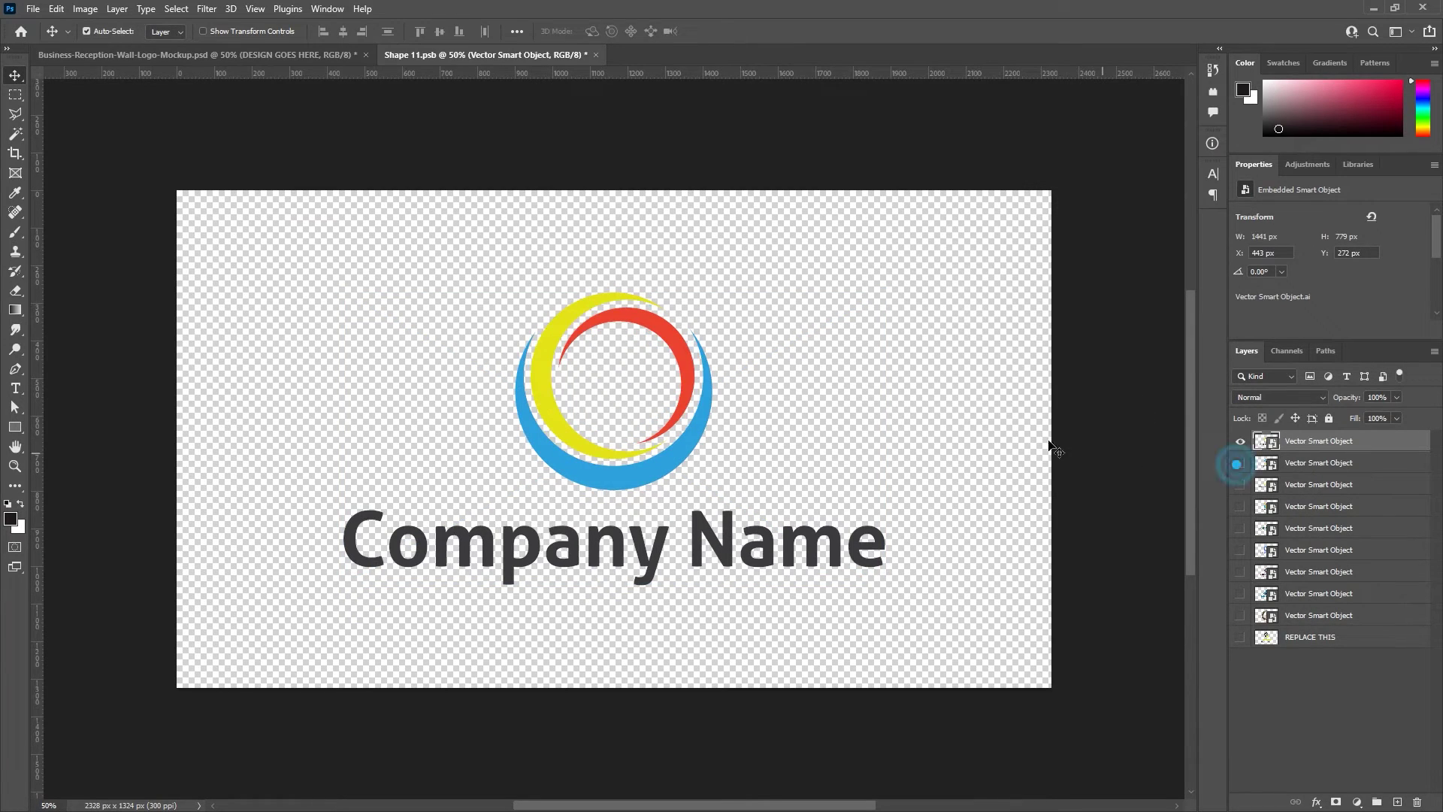
pyautogui.press('d')
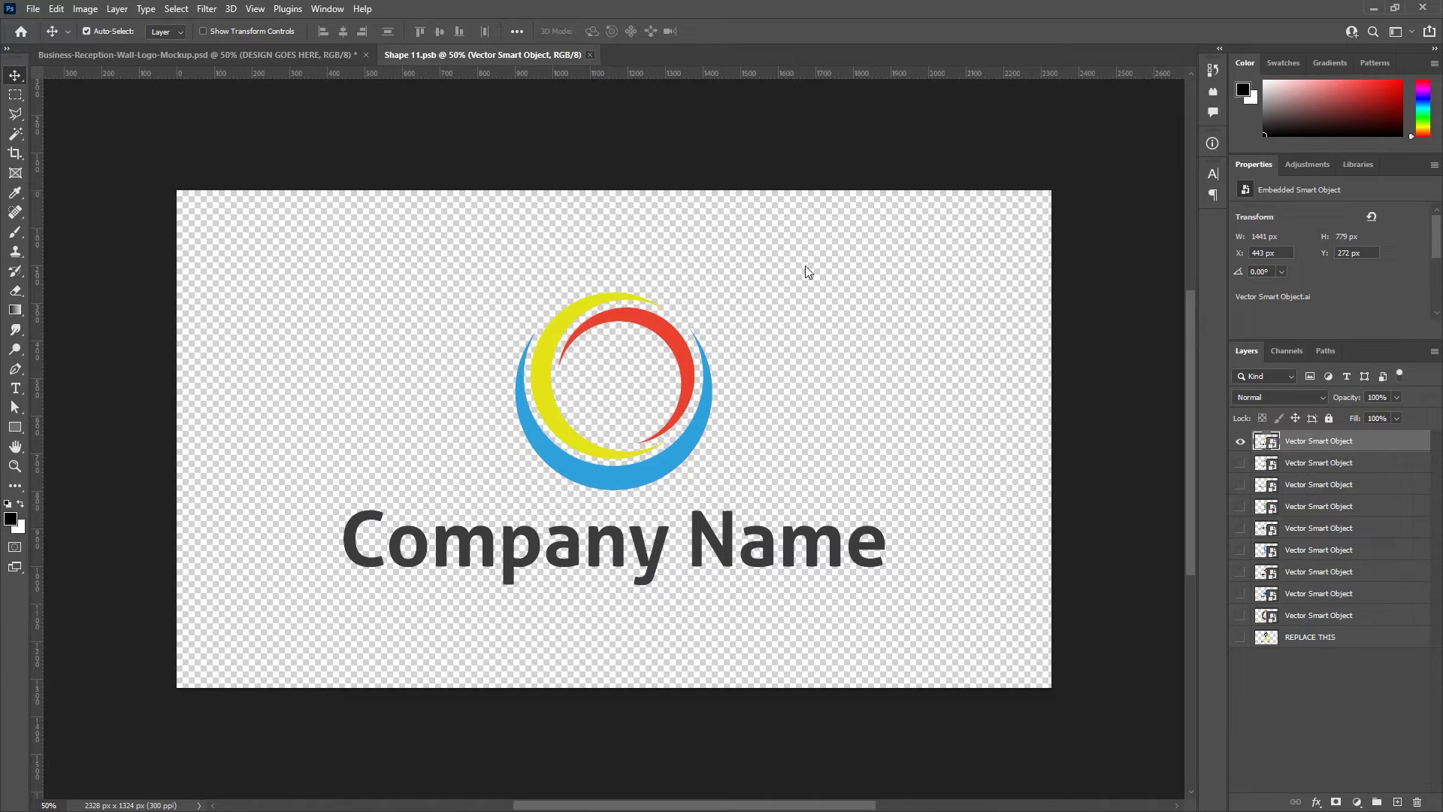
pyautogui.hotkey('ctrl', 'w')
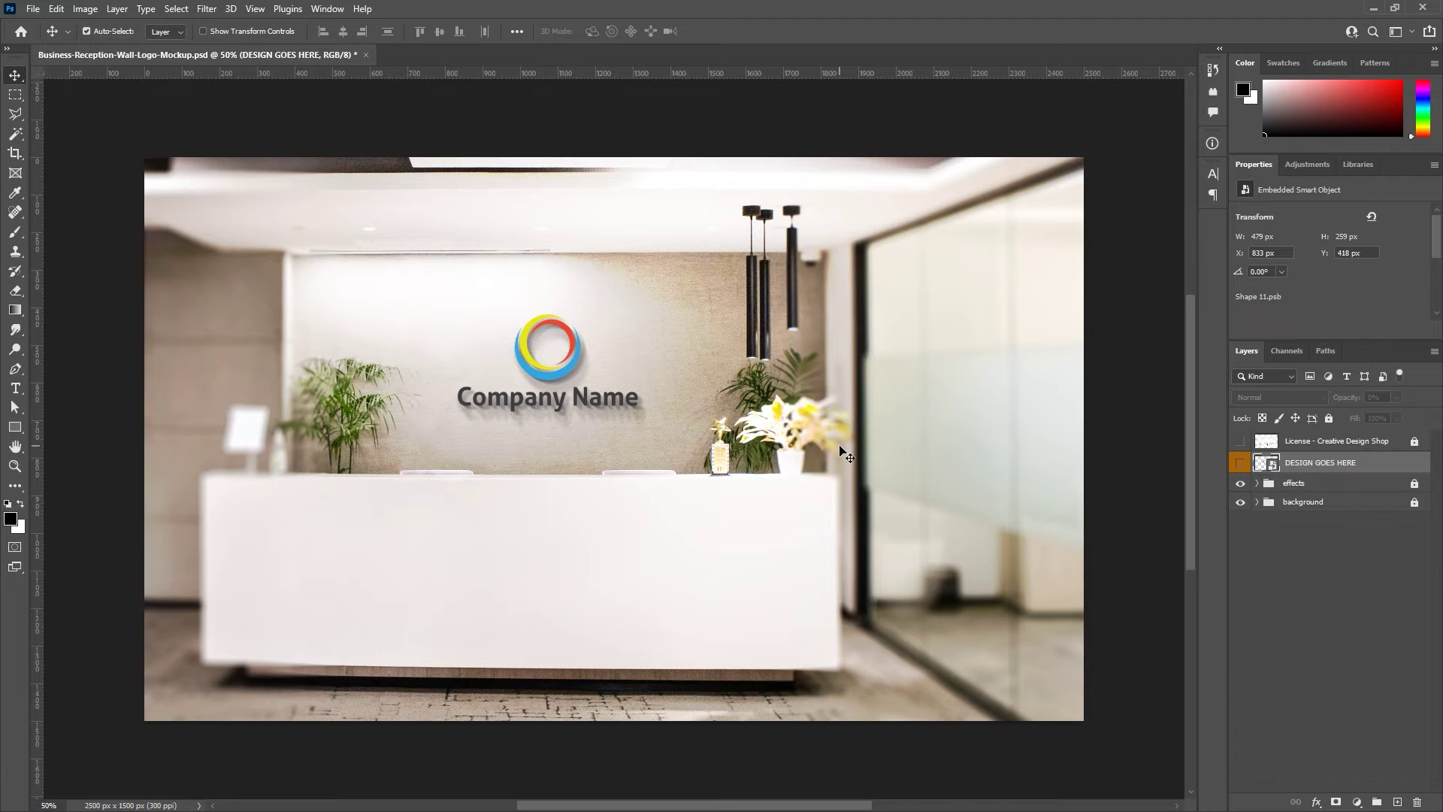
pyautogui.scroll(1, 840, 451)
pyautogui.scroll(-2, 843, 454)
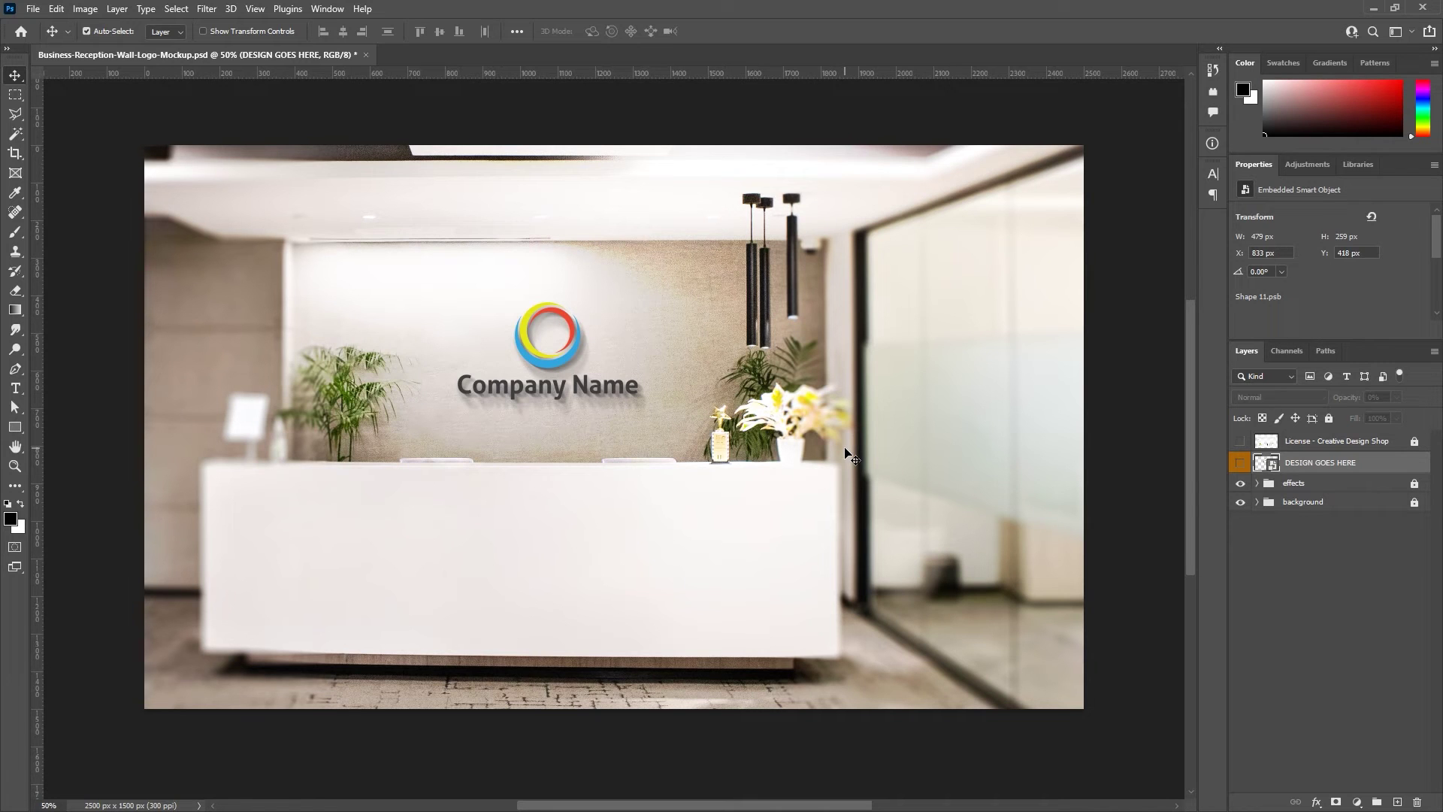
# Step: In Shape 11, hide the ring logo layer and make only the CREATIVE ALYS layer visible
pyautogui.doubleClick(1269, 465)
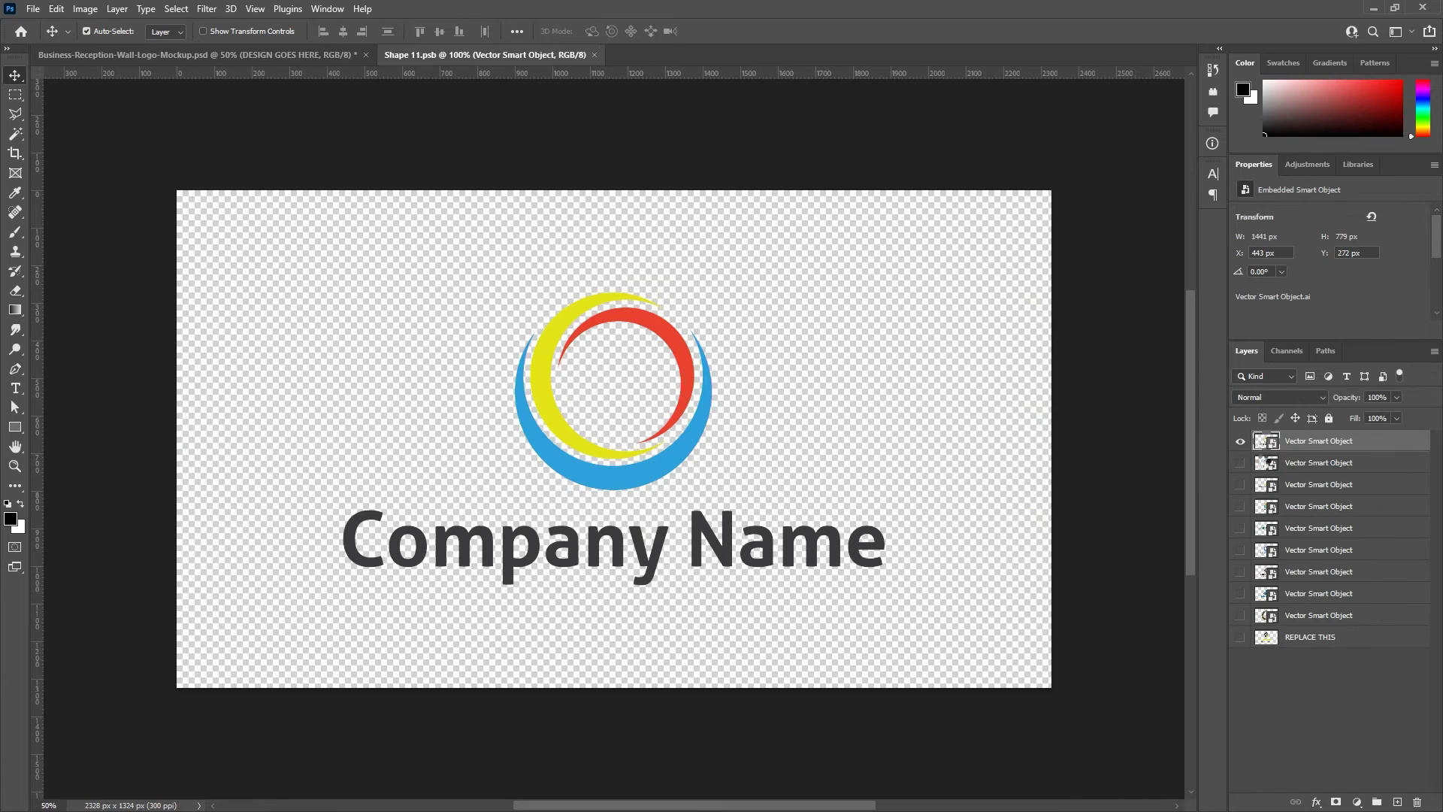
pyautogui.click(1240, 441)
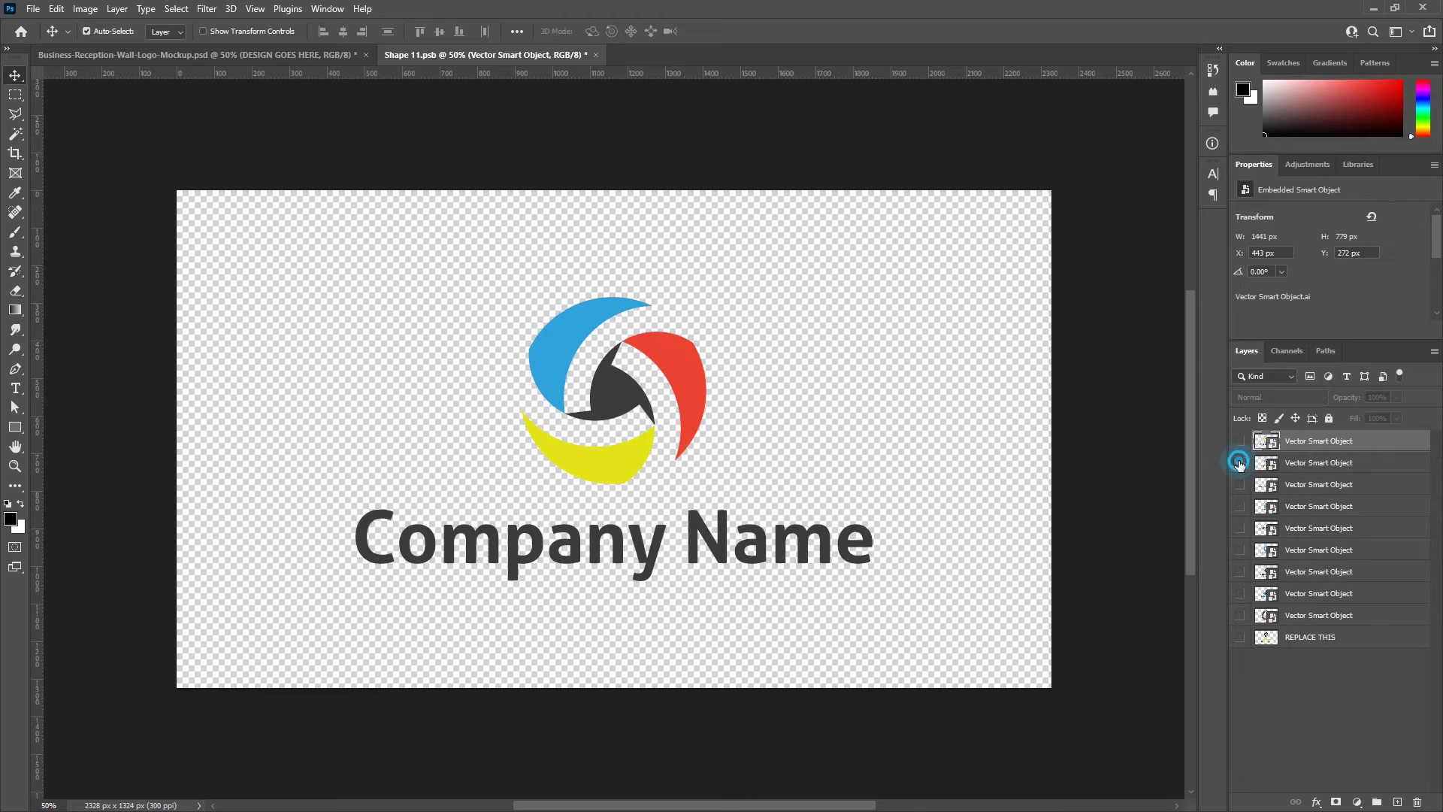
pyautogui.click(1240, 462)
pyautogui.click(1239, 485)
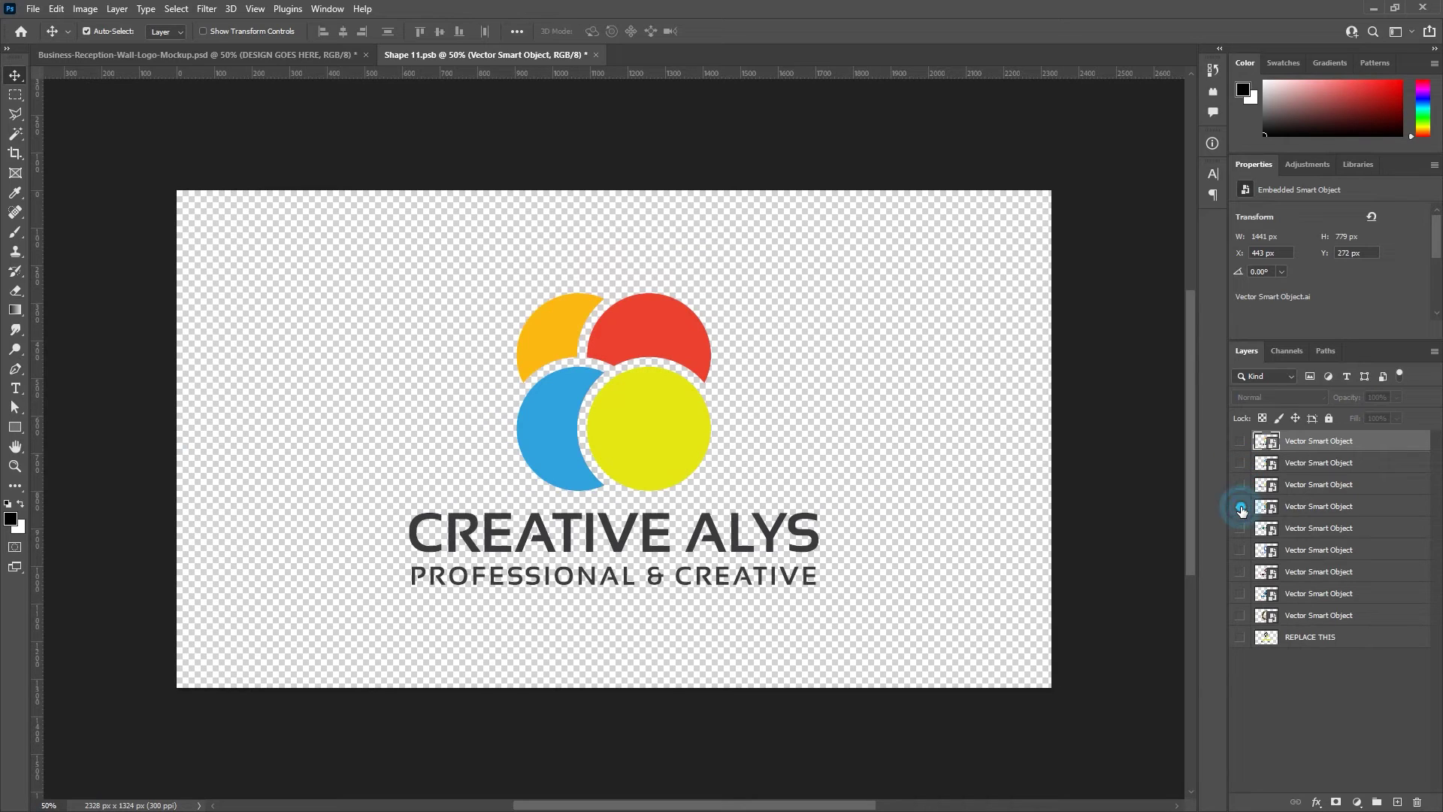
pyautogui.click(1297, 507)
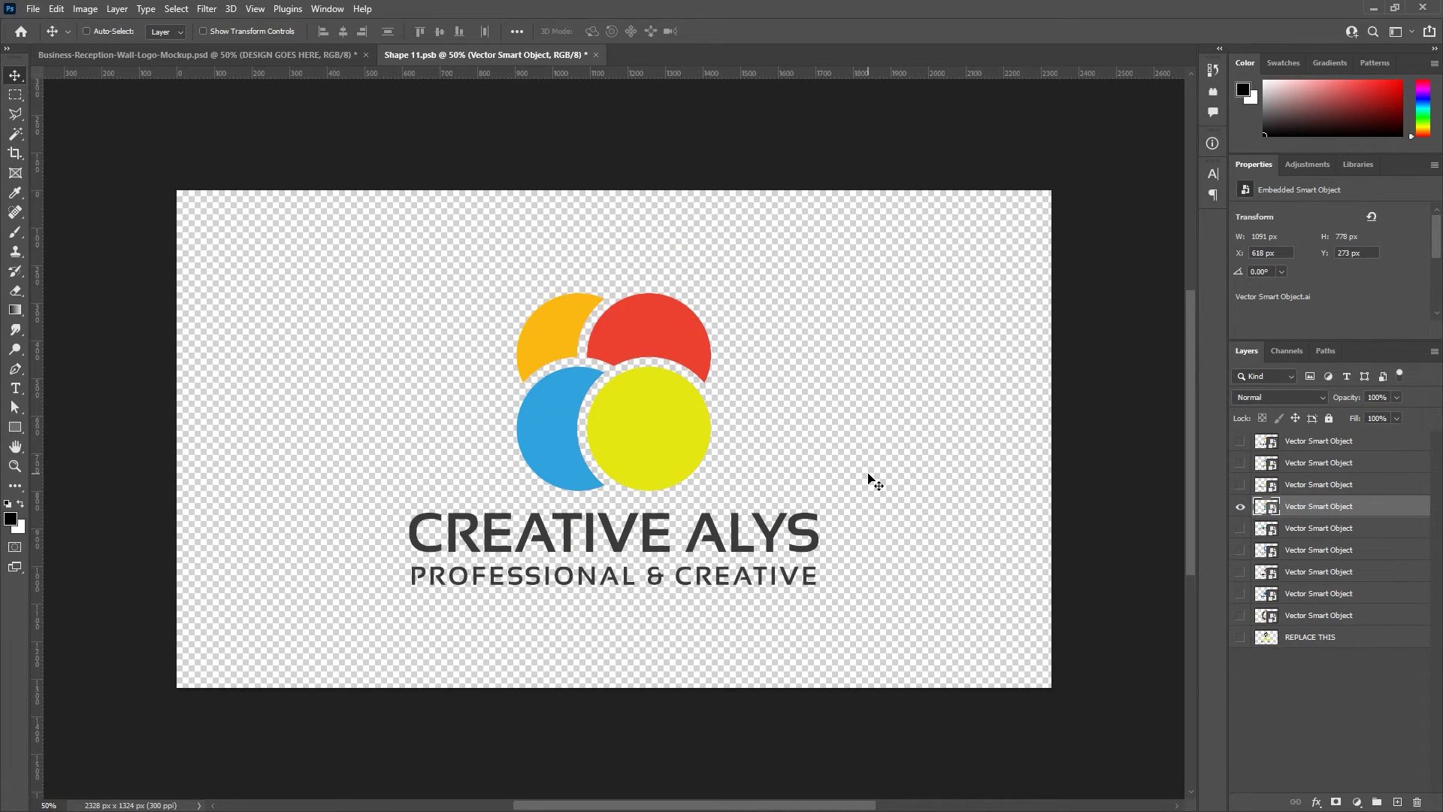
# Step: Save and close Shape 11.psb so the mockup shows Creative Alys again
pyautogui.hotkey('ctrl', 's')
pyautogui.click(590, 55)
pyautogui.click(591, 55)
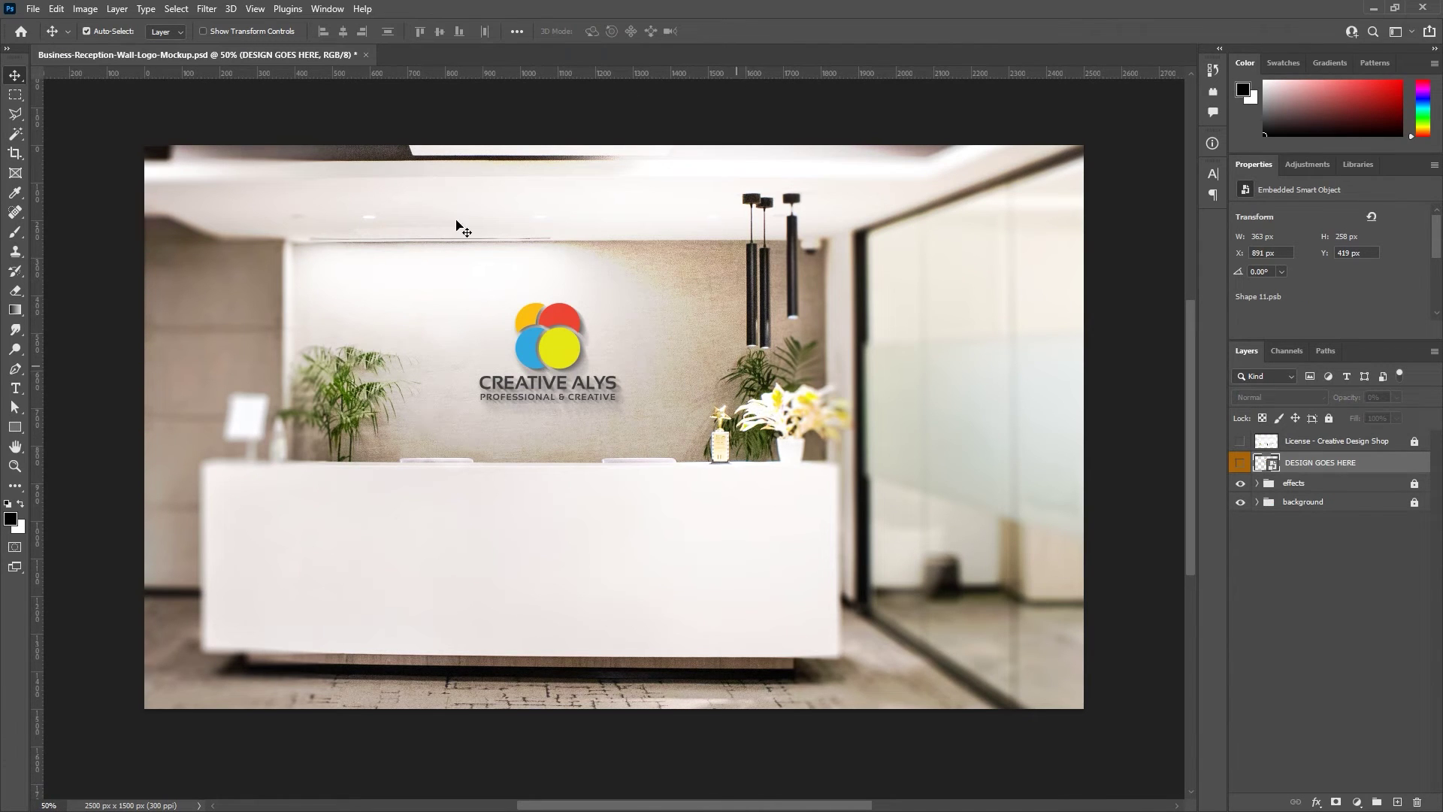
pyautogui.click(33, 9)
pyautogui.moveTo(49, 236)
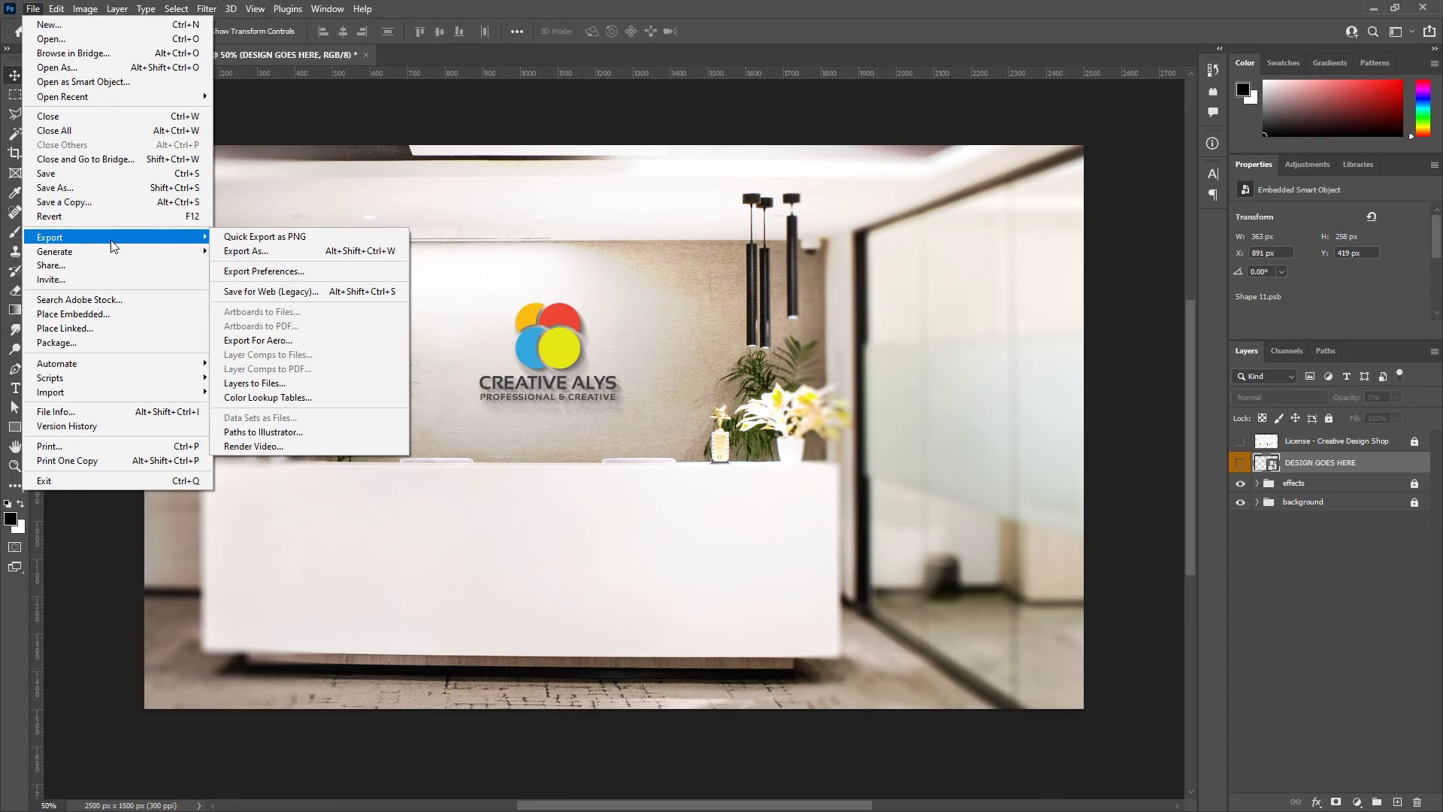
pyautogui.click(298, 295)
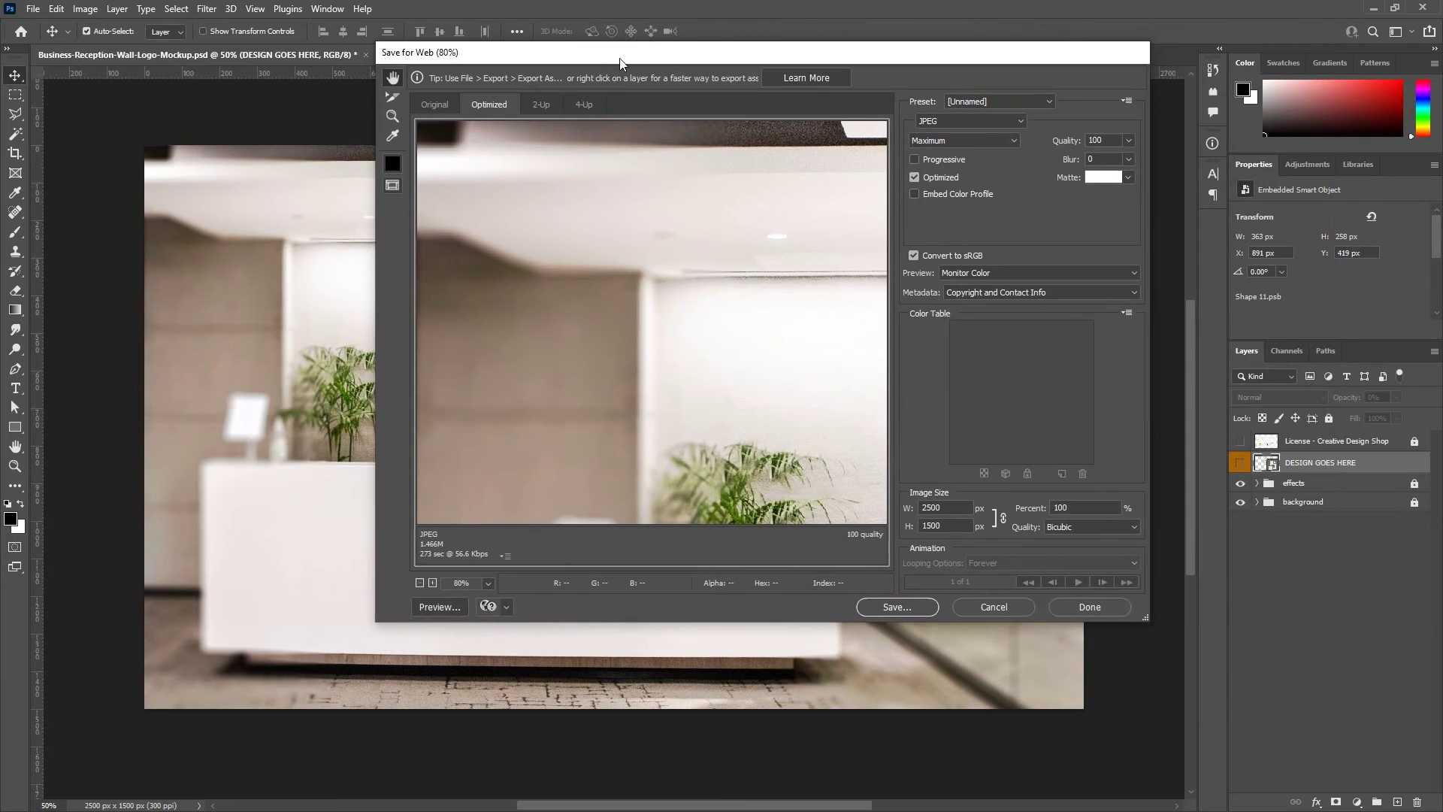
pyautogui.moveTo(720, 426); pyautogui.dragTo(574, 338)
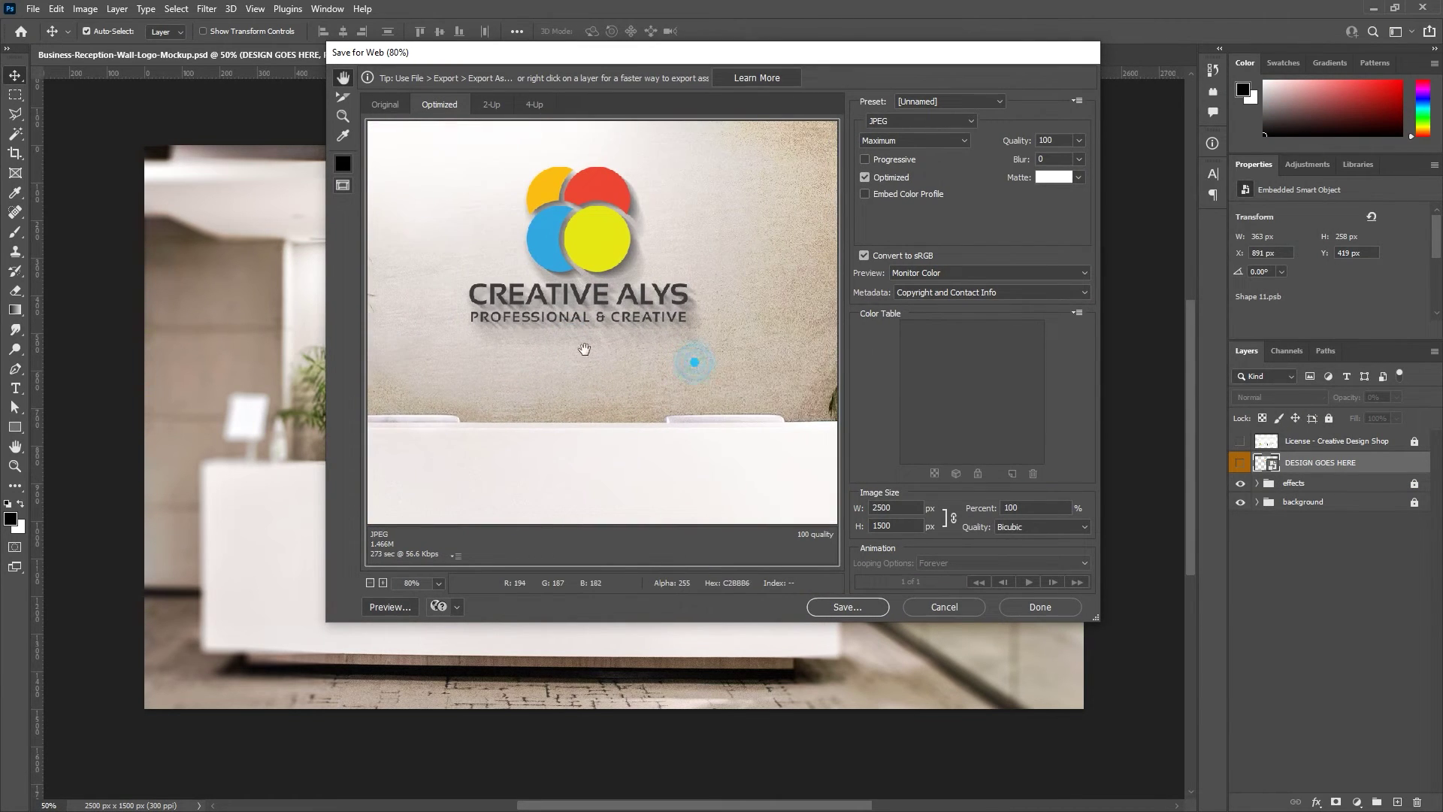
pyautogui.moveTo(568, 316)
pyautogui.mouseDown()
pyautogui.moveTo(687, 363)
pyautogui.moveTo(677, 412)
pyautogui.mouseUp()
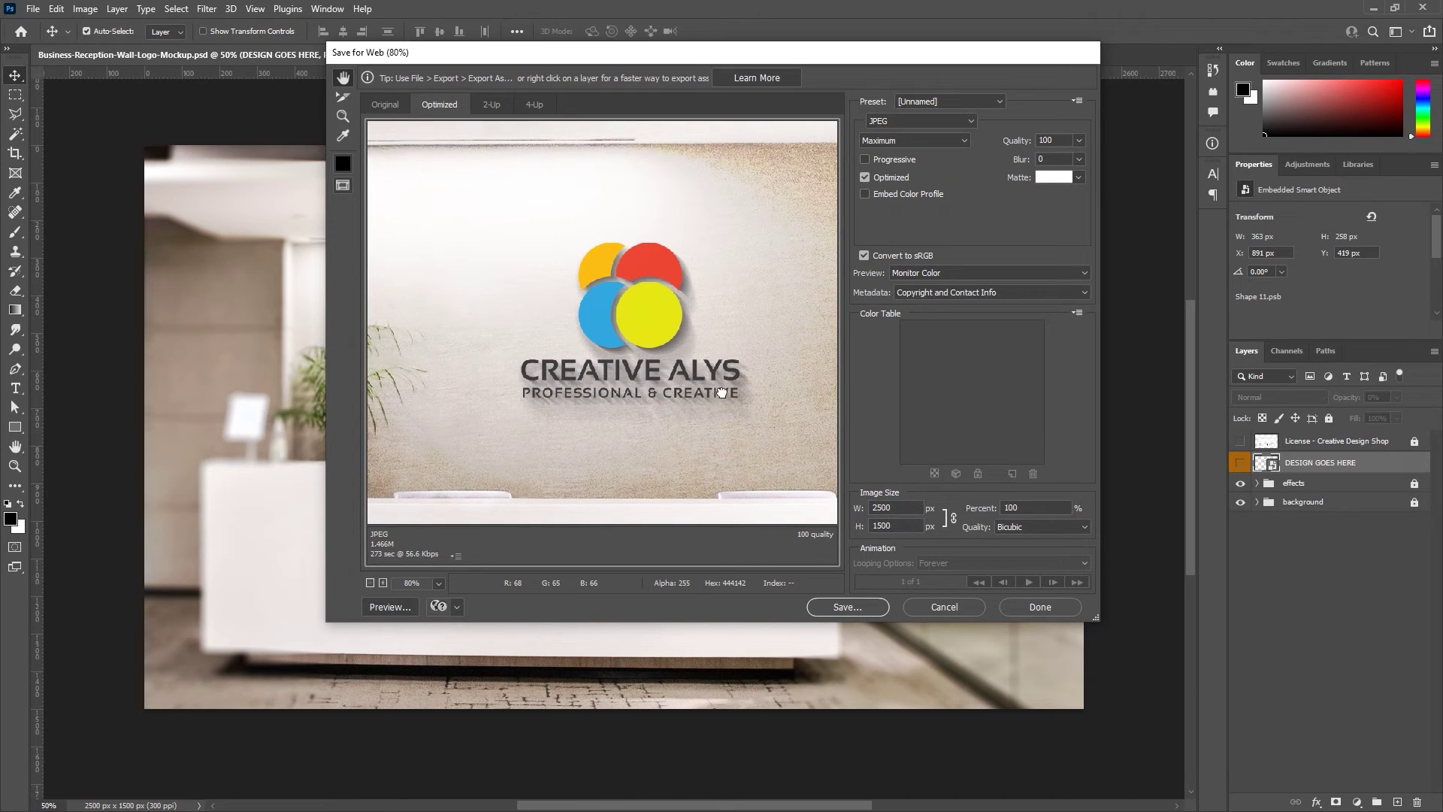
pyautogui.click(898, 509)
pyautogui.write('1200')
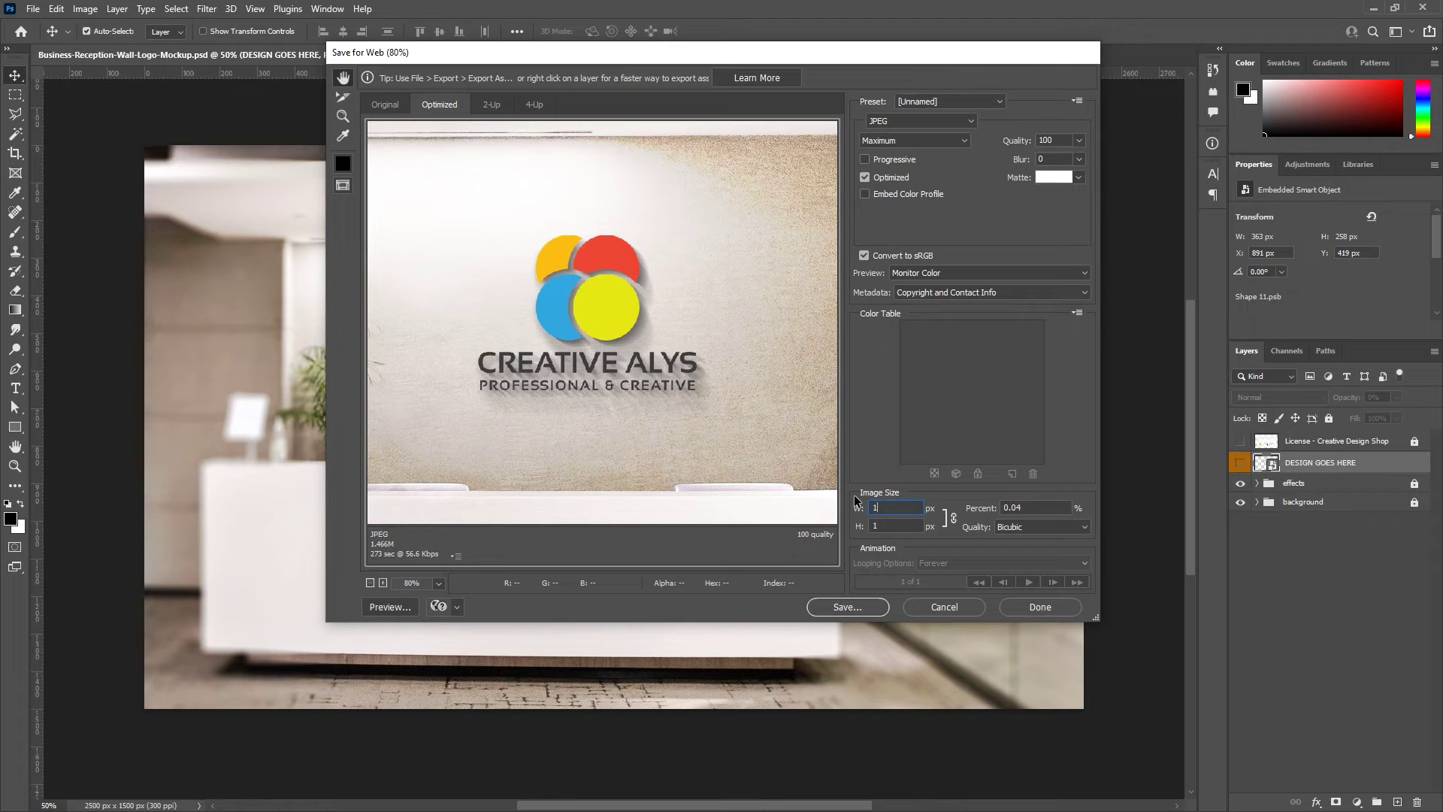
pyautogui.press('Tab')
pyautogui.moveTo(605, 315)
pyautogui.mouseDown()
pyautogui.moveTo(762, 473)
pyautogui.moveTo(544, 447)
pyautogui.moveTo(496, 405)
pyautogui.moveTo(628, 376)
pyautogui.moveTo(713, 440)
pyautogui.mouseUp()
pyautogui.click(941, 609)
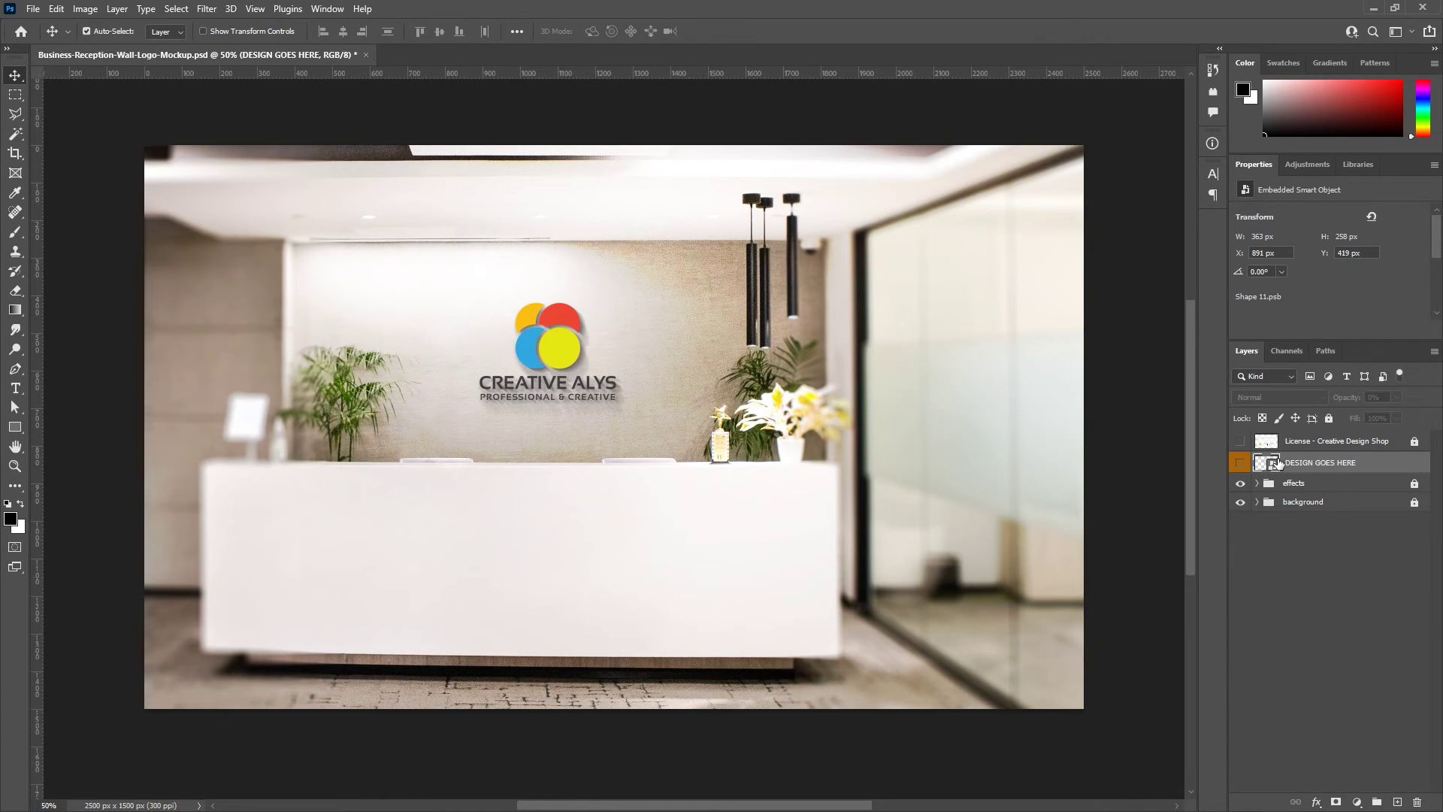
pyautogui.doubleClick(1269, 463)
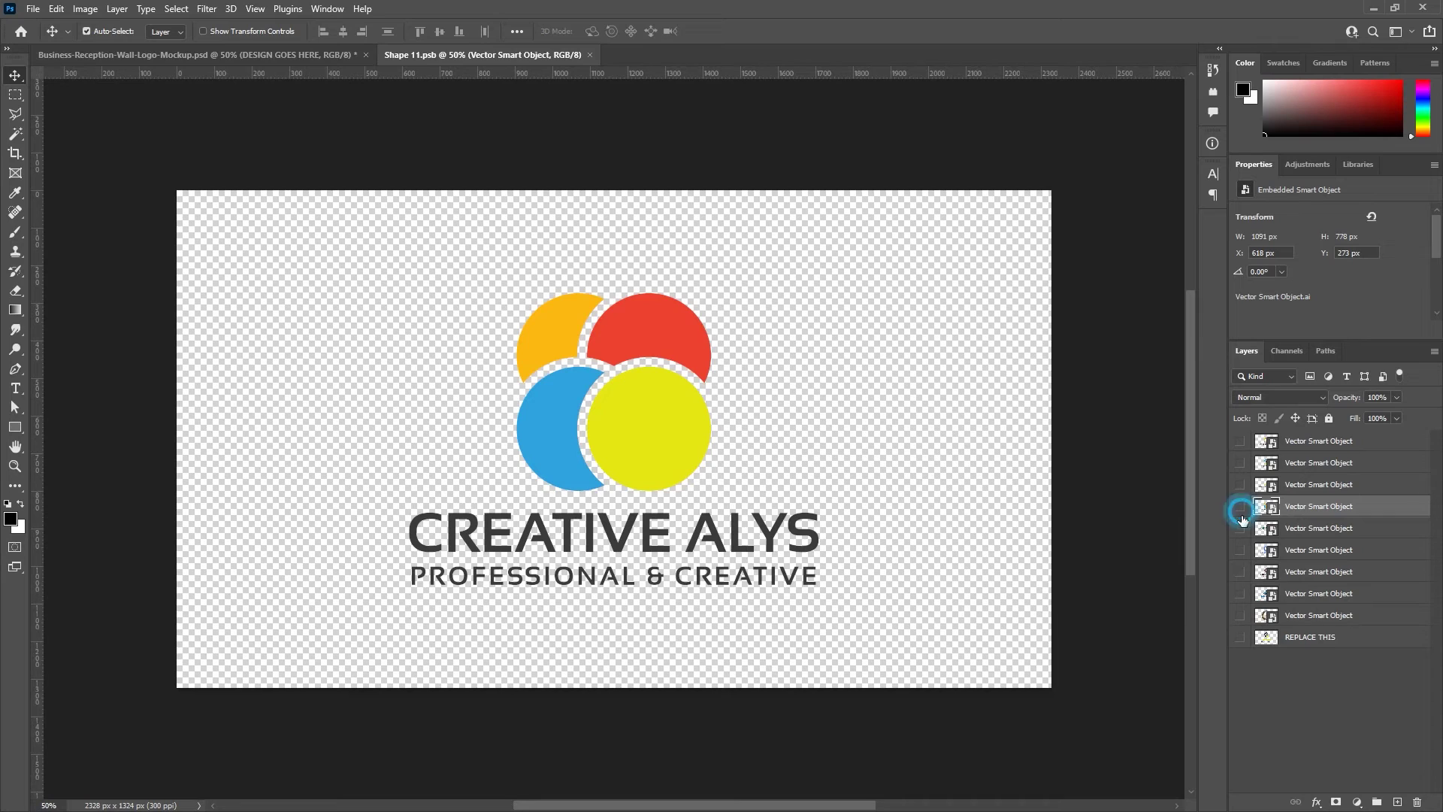
# Step: Hide the CREATIVE ALYS layer, show the REPLACE THIS Creative Design Shop layer, then save and close
pyautogui.click(1240, 506)
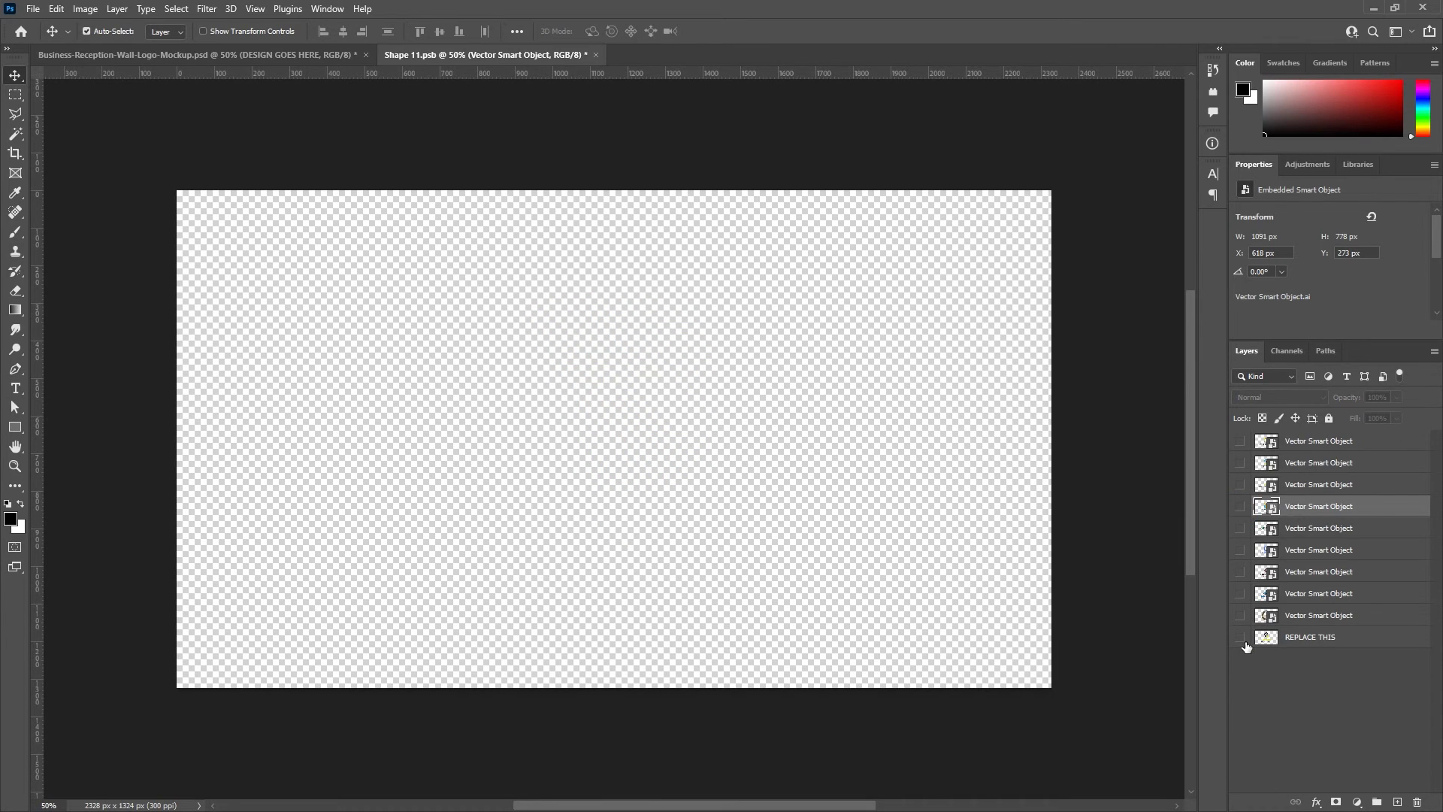
pyautogui.click(1238, 636)
pyautogui.hotkey('ctrl', 's')
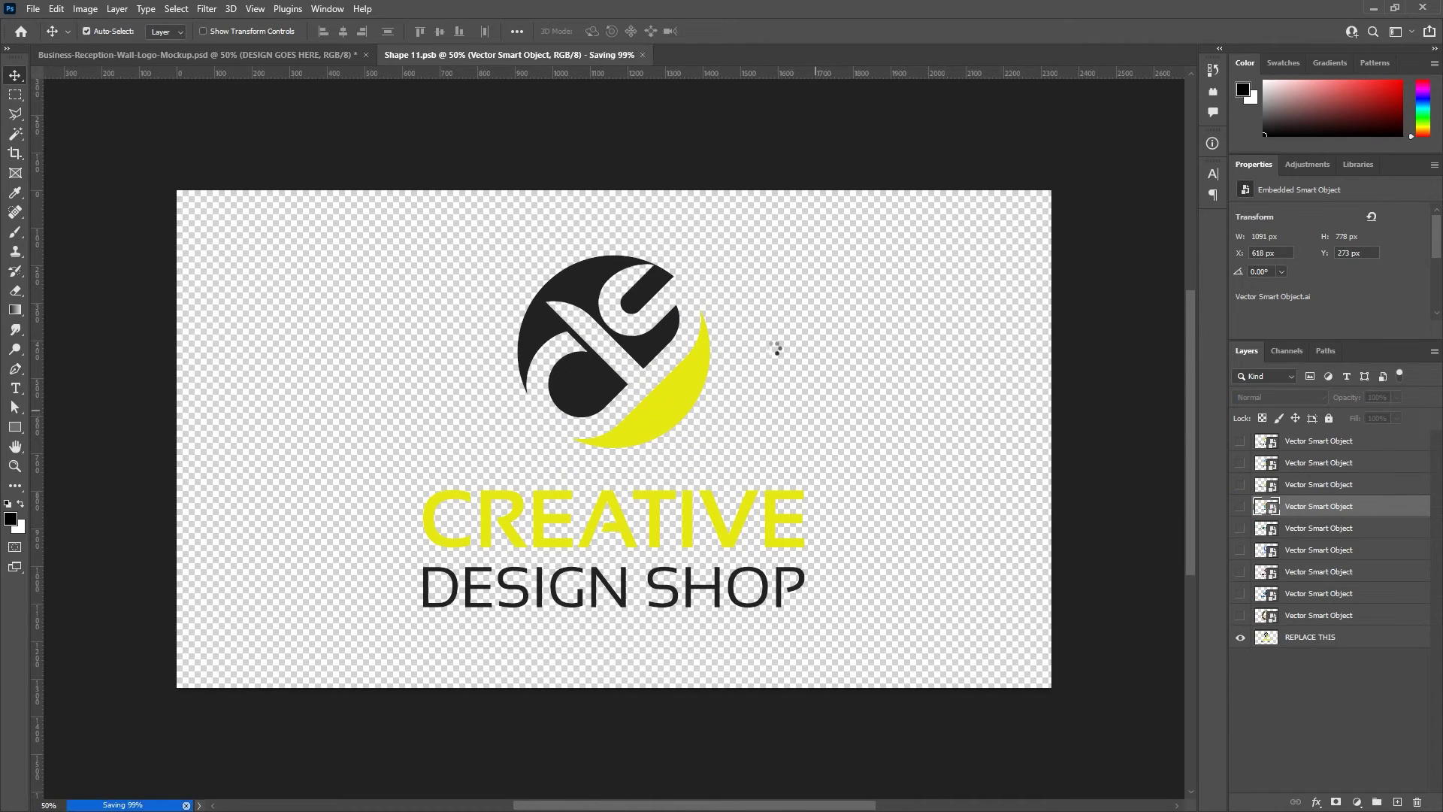
pyautogui.click(589, 54)
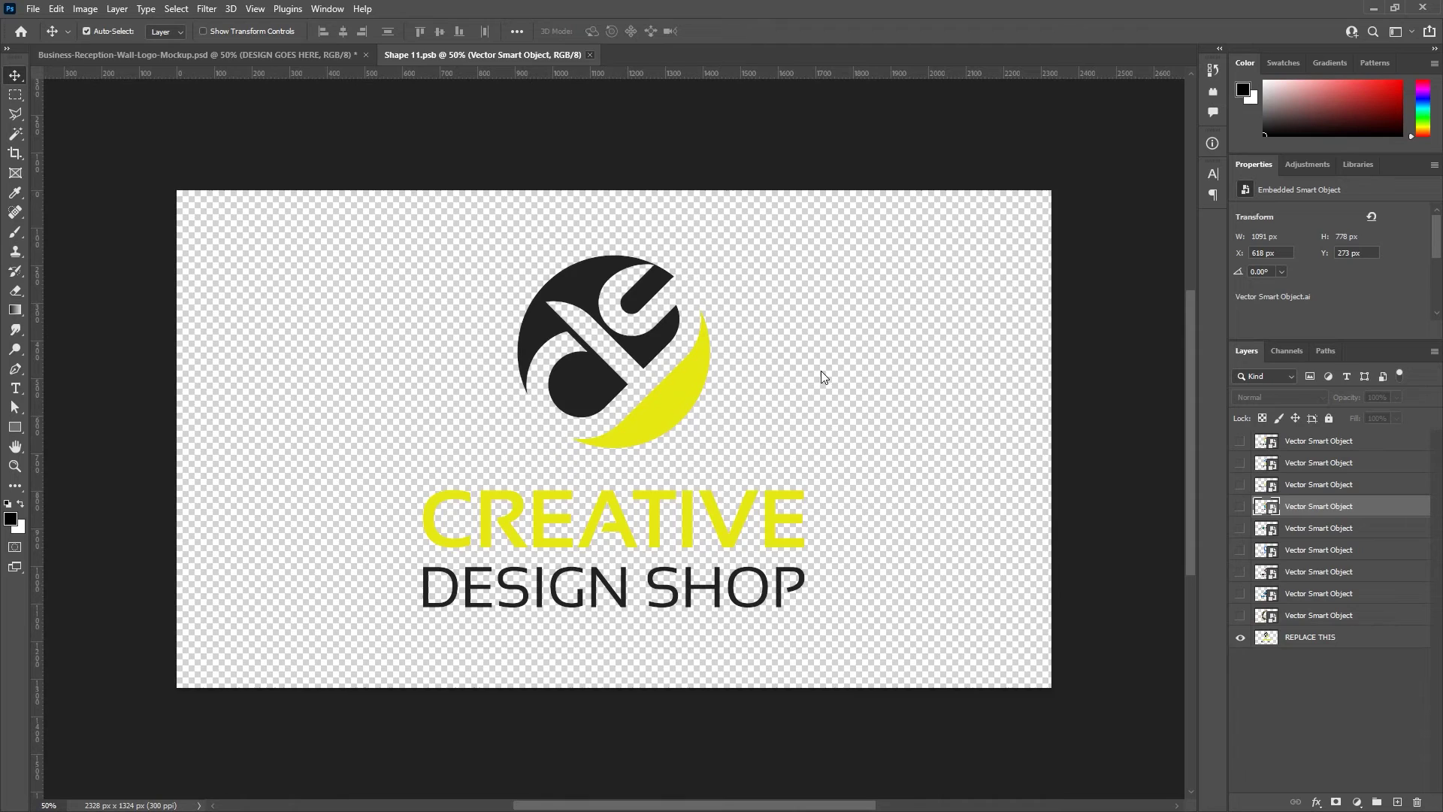